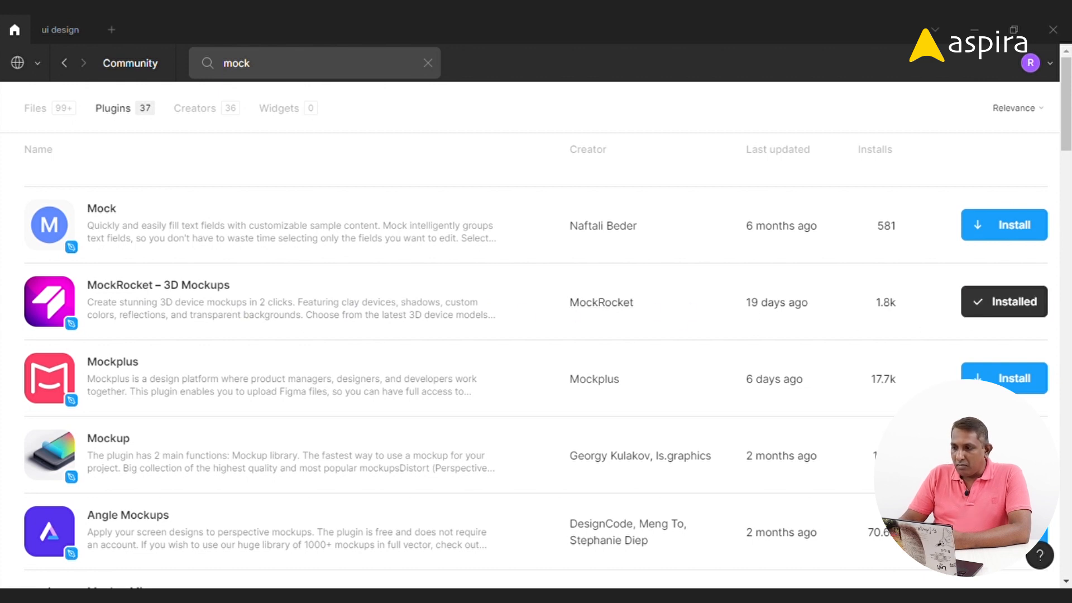
# Browse the plugin search results for mock in the Community
pyautogui.moveTo(1066, 115); pyautogui.dragTo(1066, 151)
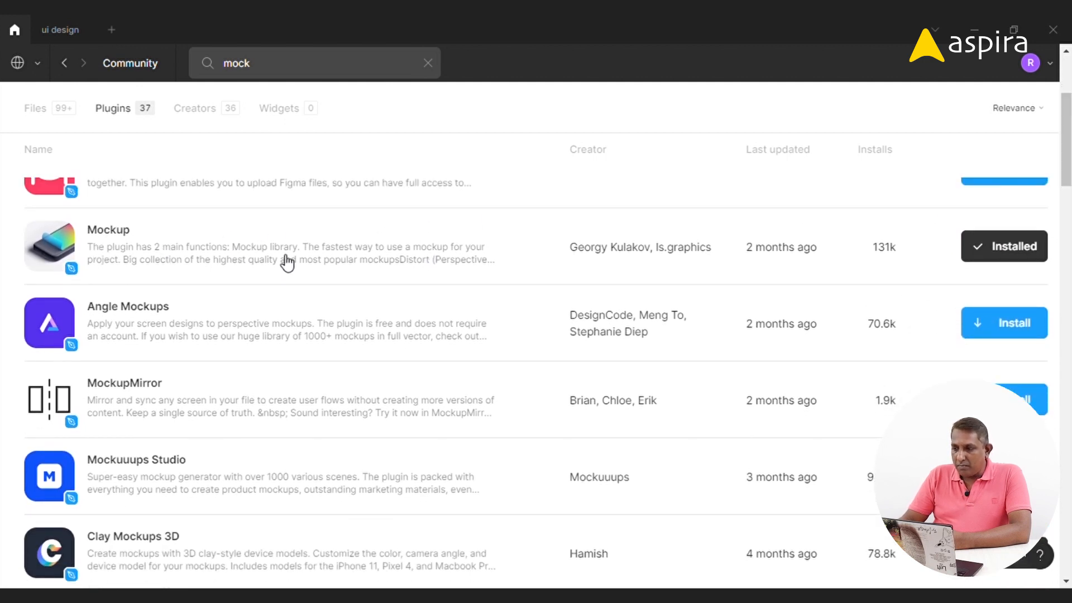
pyautogui.moveTo(1062, 140); pyautogui.dragTo(1062, 194)
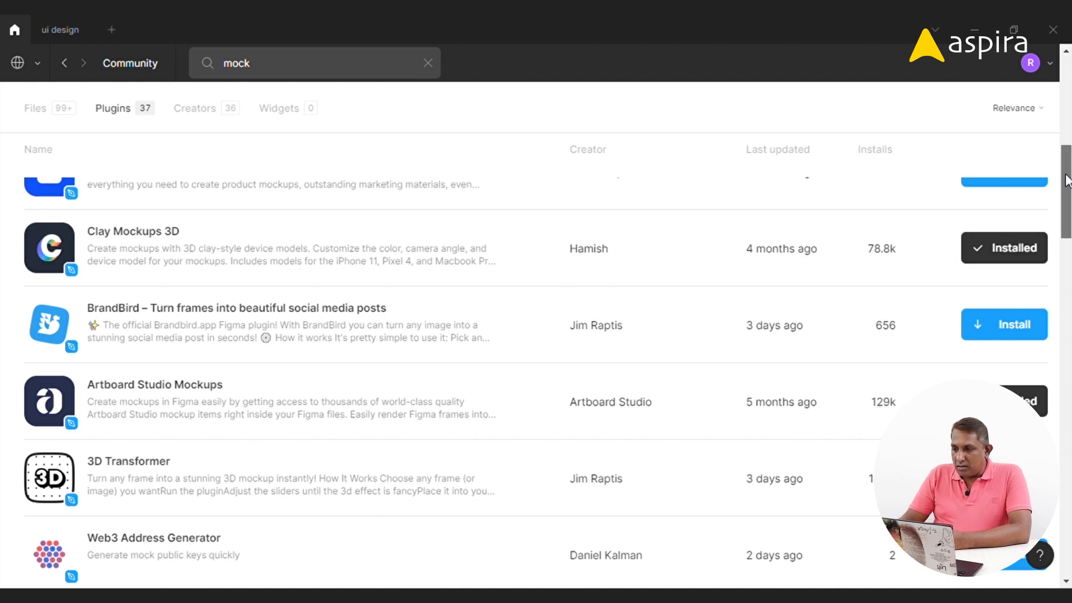
pyautogui.scroll(-2, 1066, 180)
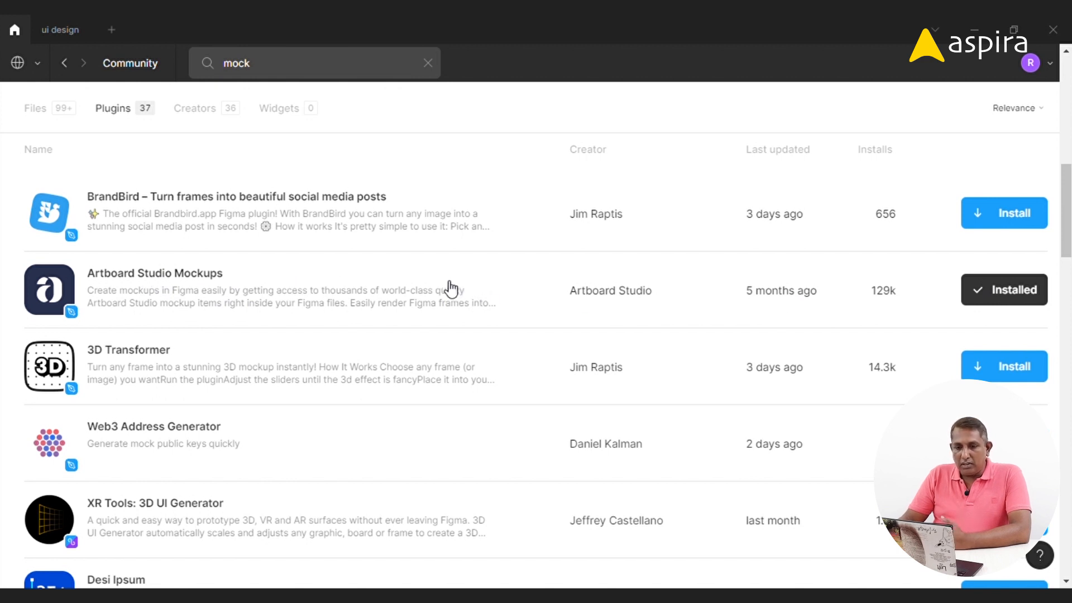
# Select the iPhone 11 Pro / X - 1 frame in the ui design file and launch Artboard Studio Mockups' Add Mockup Item
pyautogui.click(44, 31)
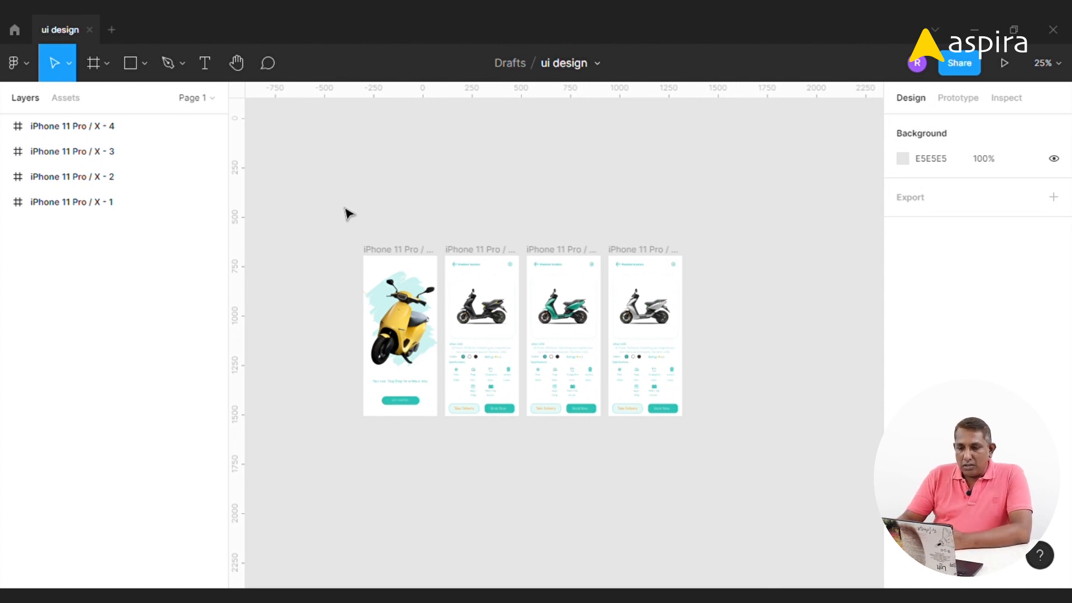
pyautogui.click(389, 251)
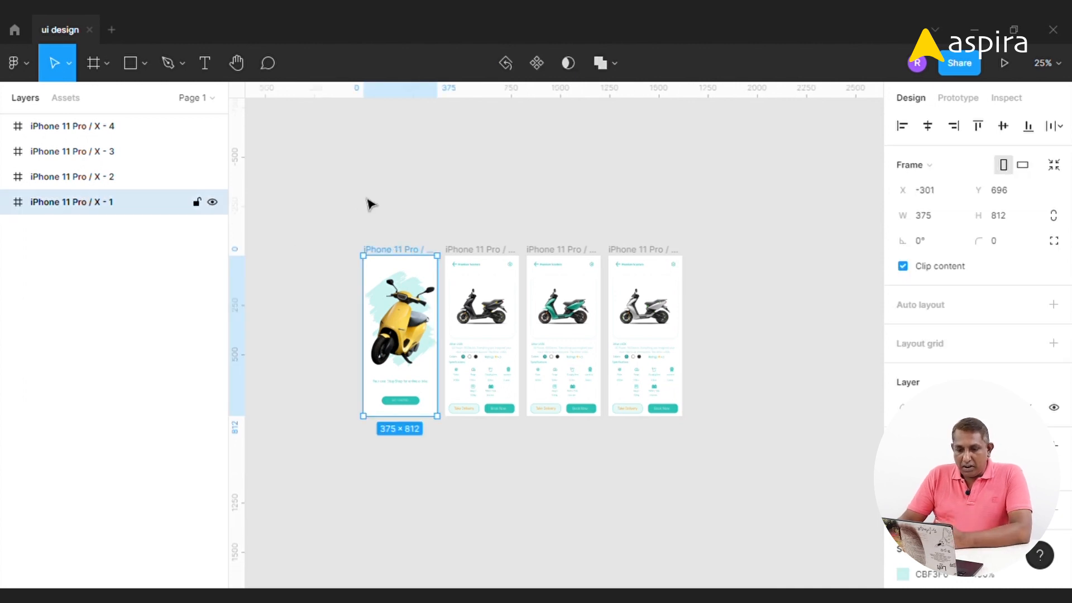
pyautogui.click(22, 63)
pyautogui.moveTo(58, 283)
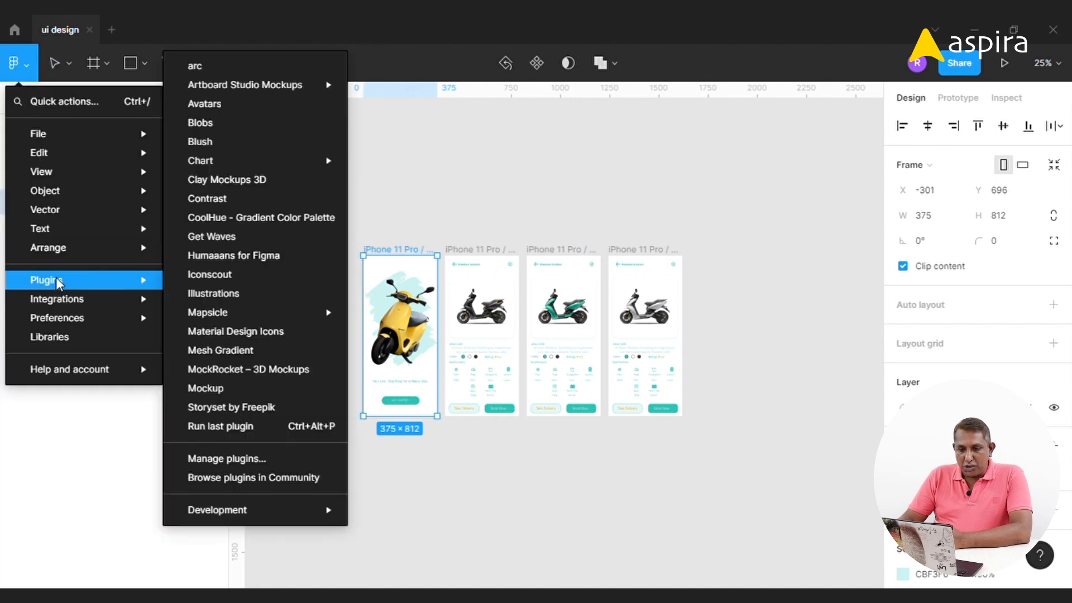
pyautogui.moveTo(291, 86)
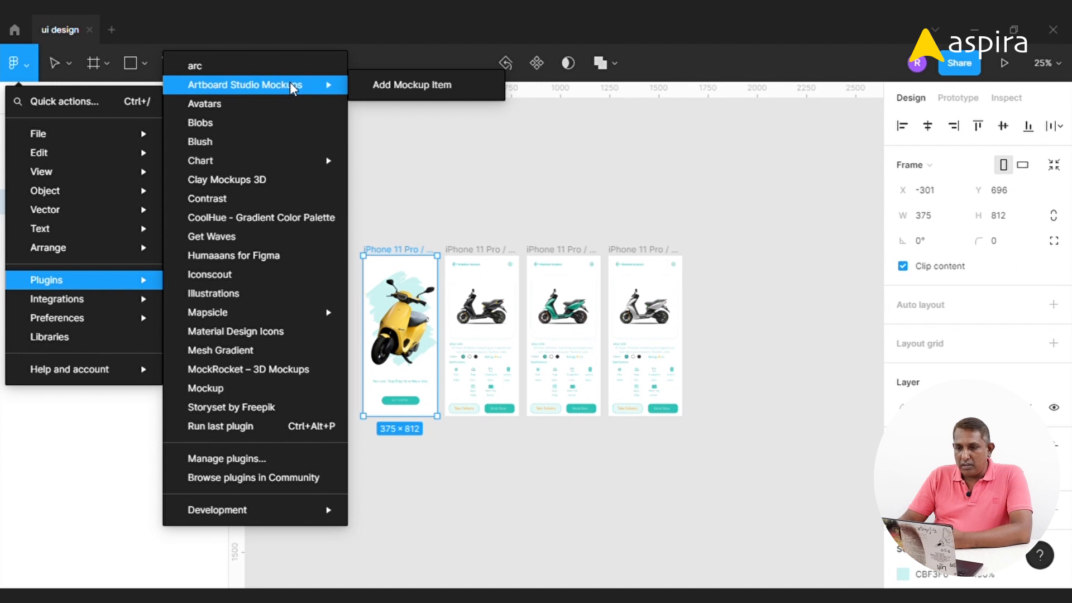
pyautogui.click(417, 86)
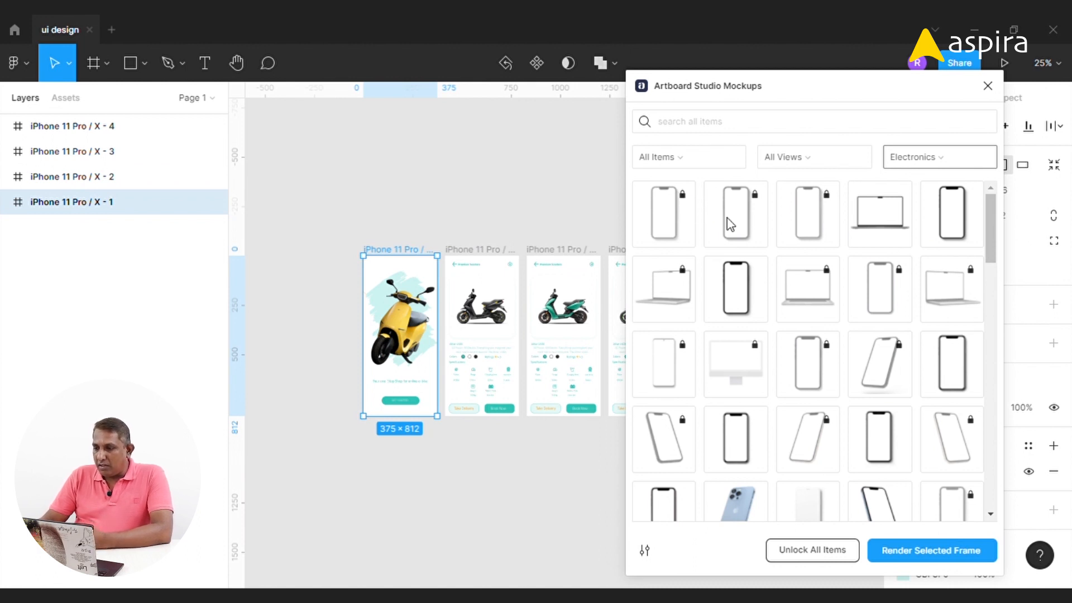
# Preview the Hard Shadow mockup category and switch back to Electronics
pyautogui.moveTo(989, 222)
pyautogui.mouseDown()
pyautogui.moveTo(989, 272)
pyautogui.moveTo(989, 217)
pyautogui.mouseUp()
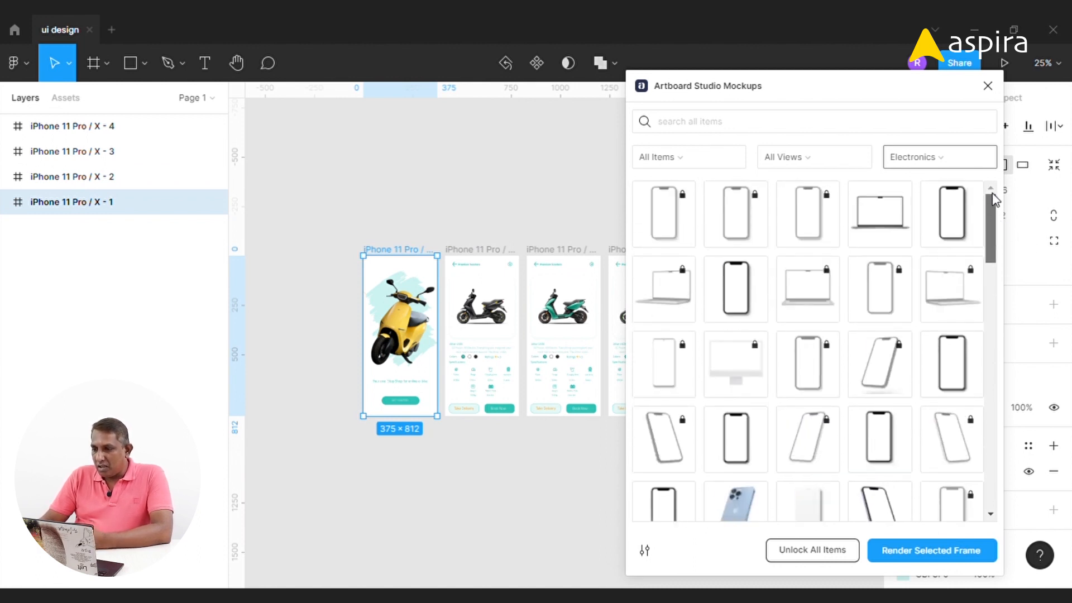
pyautogui.click(977, 162)
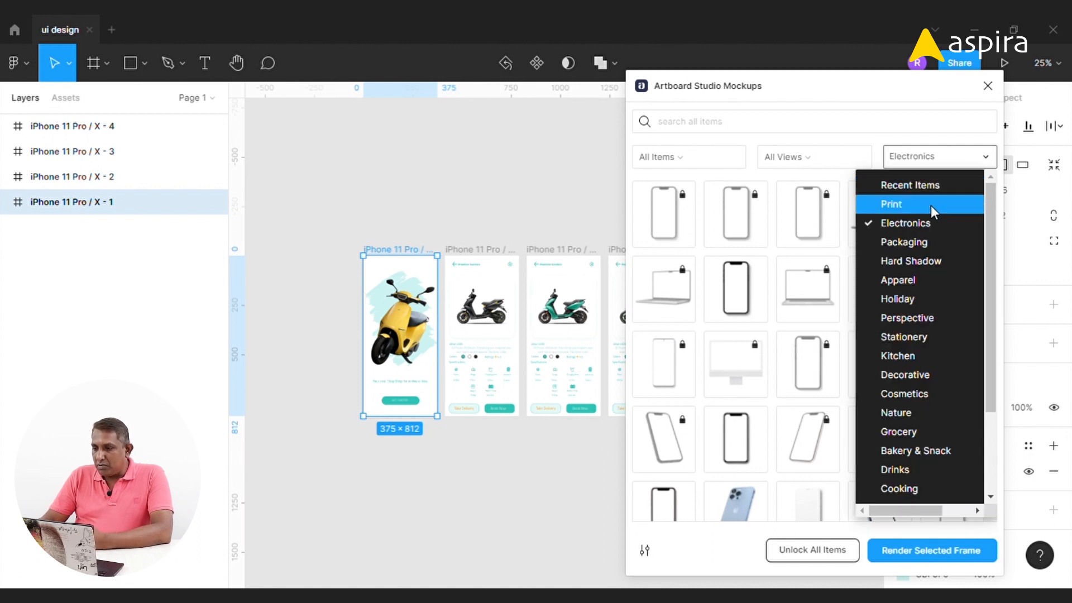
pyautogui.click(935, 261)
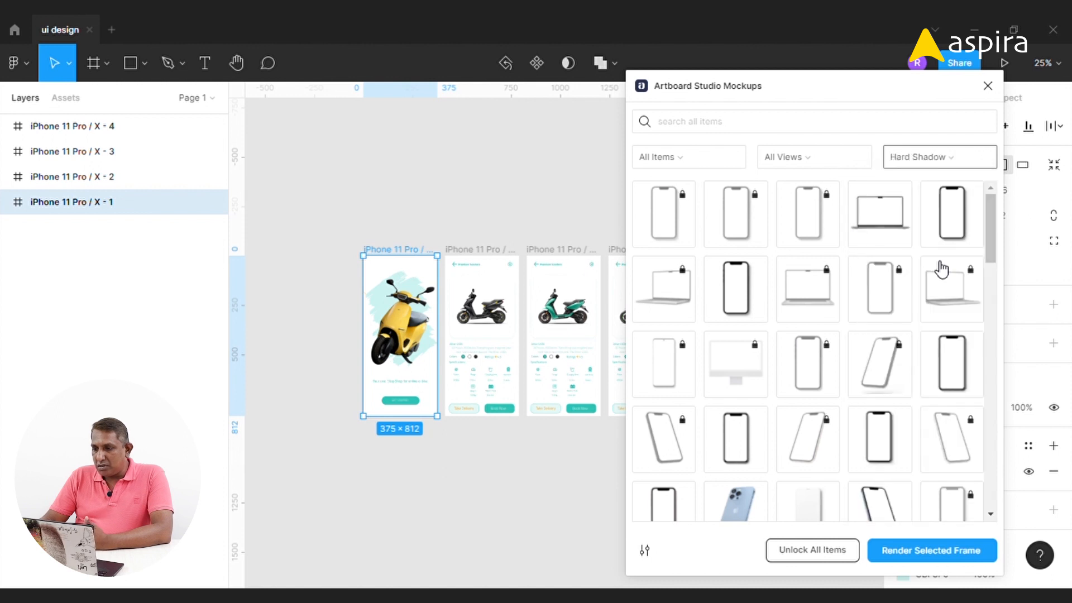
pyautogui.click(939, 154)
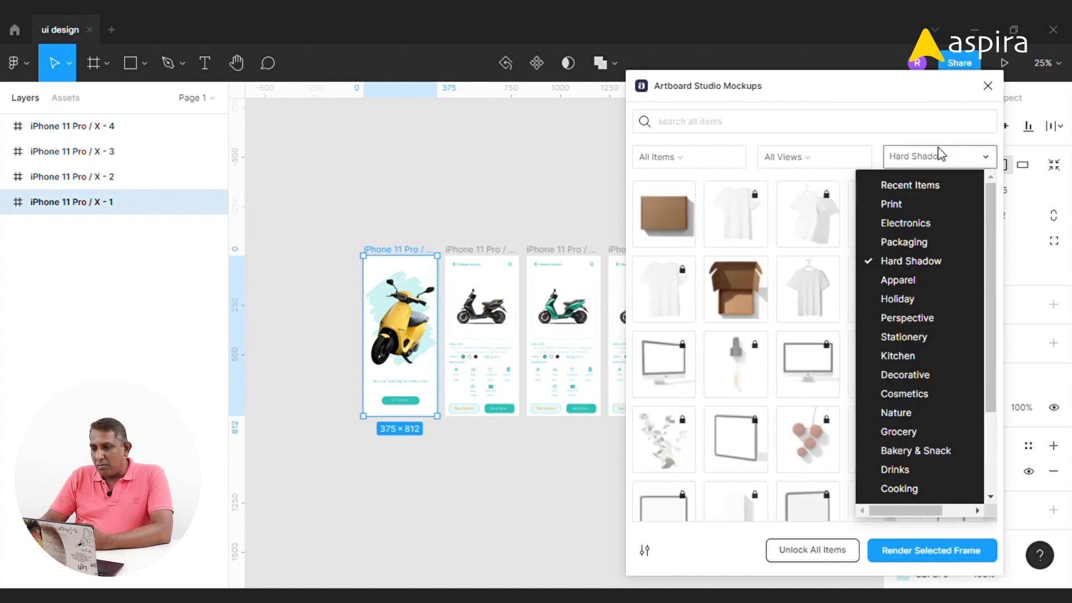
pyautogui.click(937, 226)
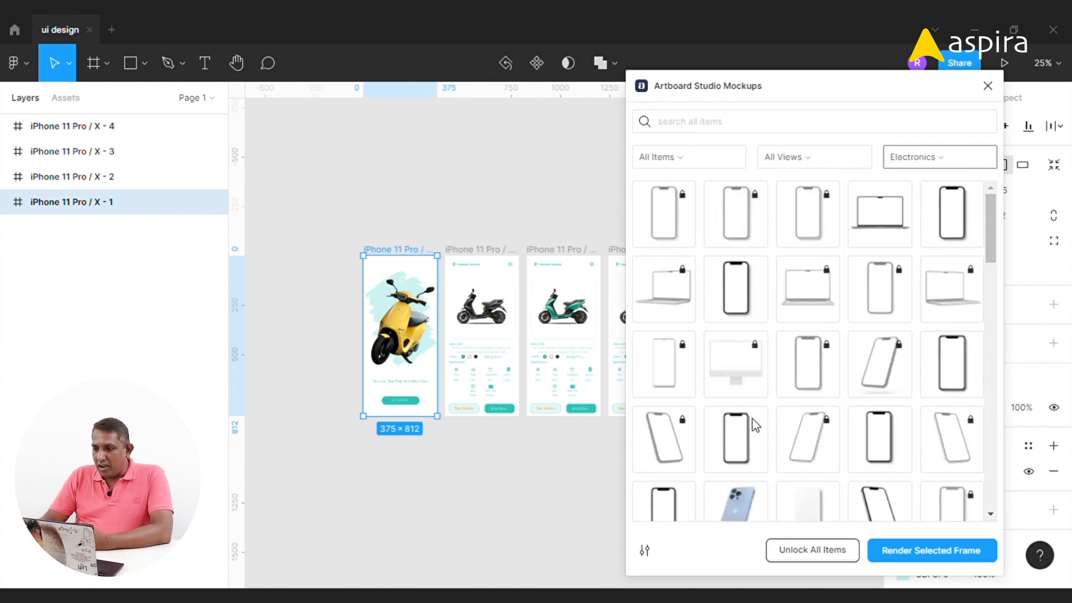
# Filter the mockup list to Free Items only
pyautogui.click(733, 160)
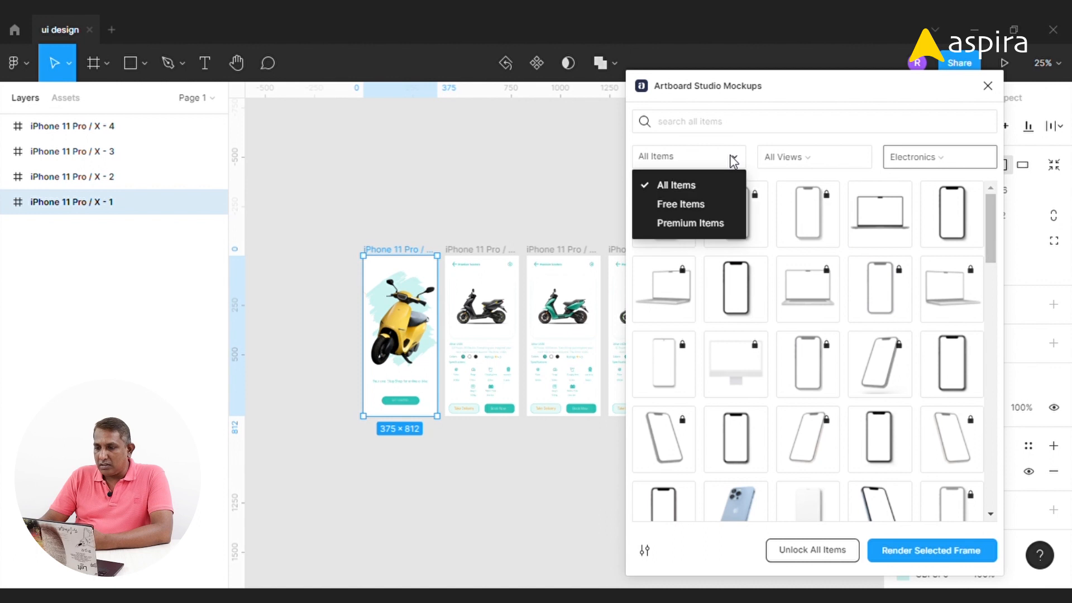
pyautogui.click(691, 203)
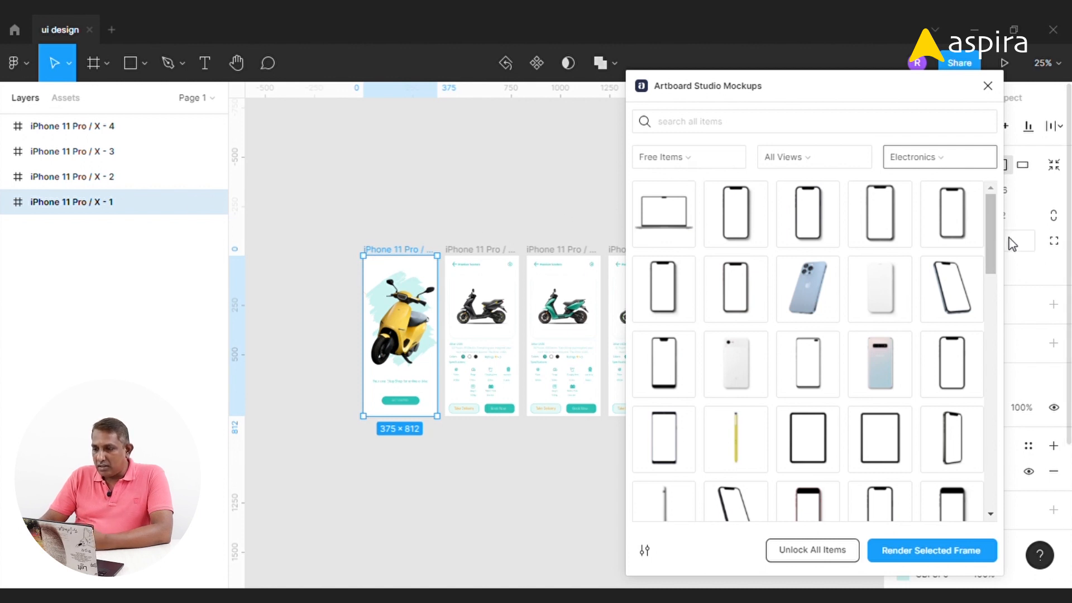
# Insert the Flying iPhone 12 Mockup Left View from the free electronics mockups onto the canvas
pyautogui.moveTo(989, 210)
pyautogui.mouseDown()
pyautogui.moveTo(992, 237)
pyautogui.moveTo(996, 214)
pyautogui.mouseUp()
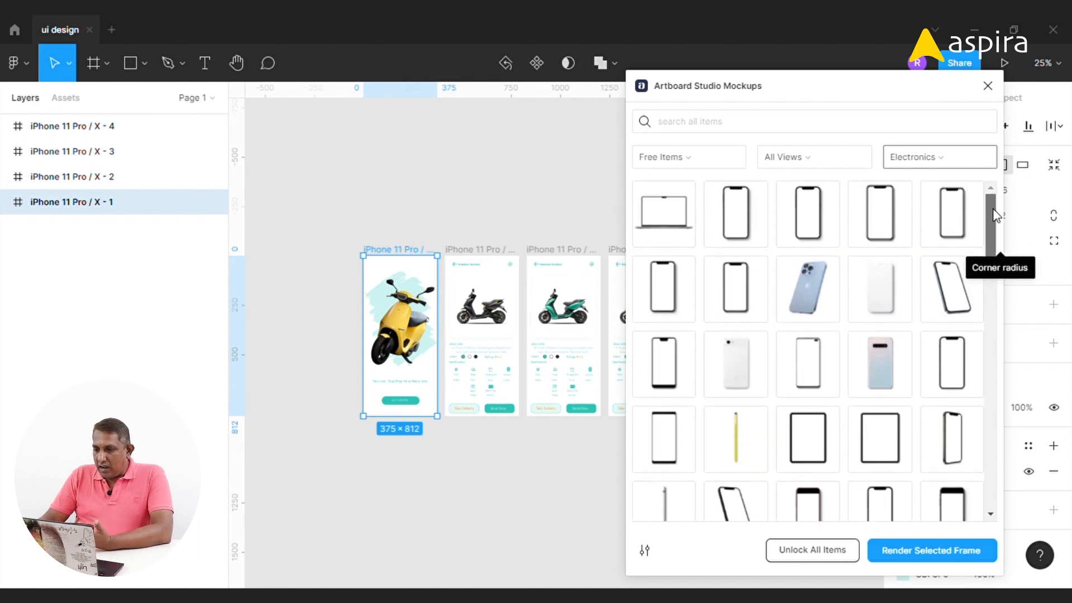
pyautogui.moveTo(994, 214); pyautogui.dragTo(995, 273)
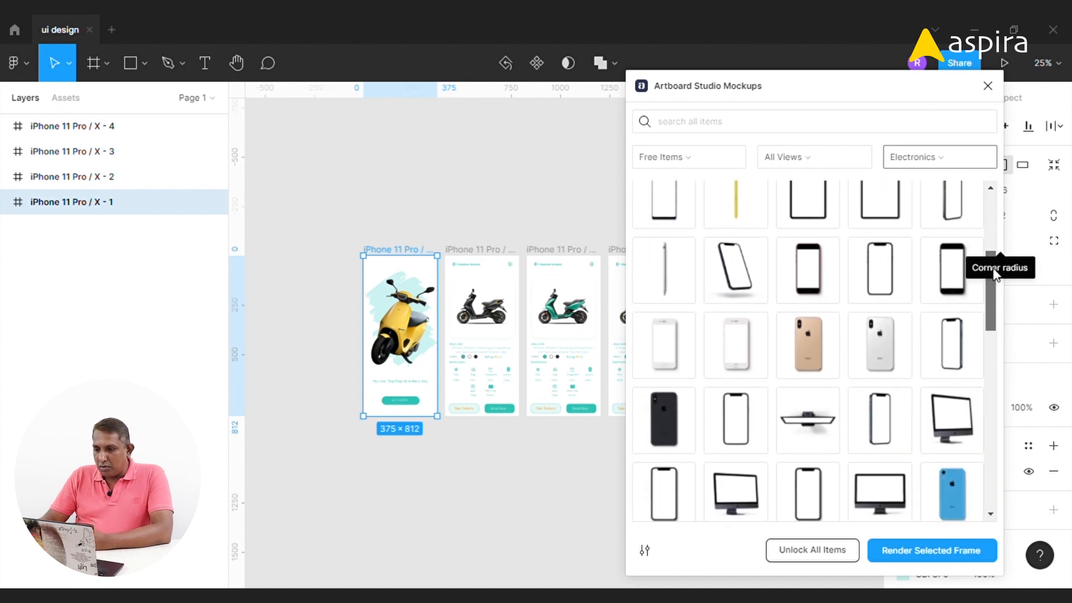
pyautogui.click(741, 264)
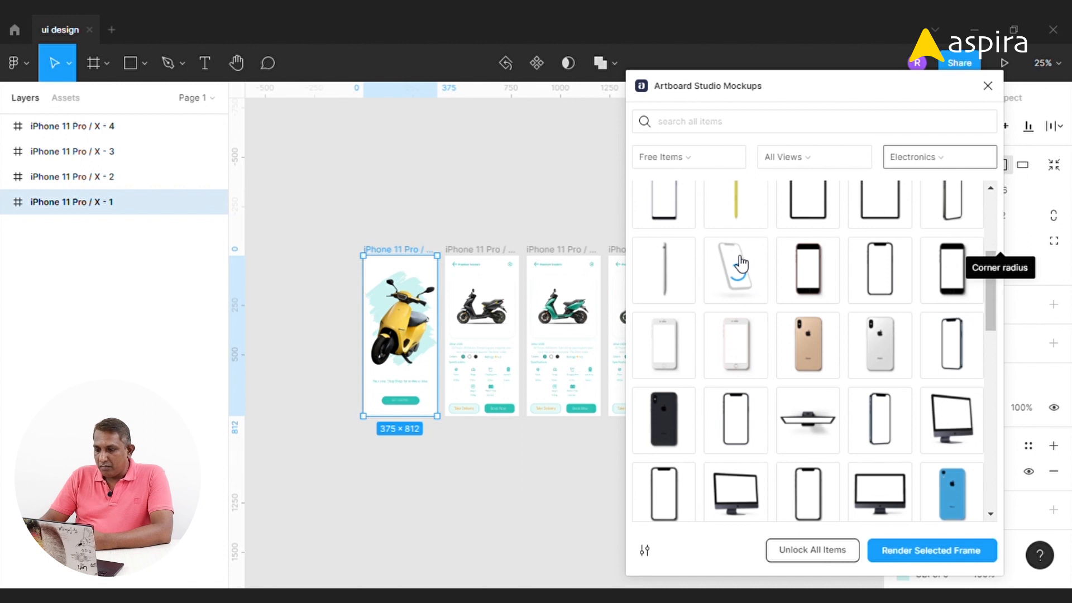
pyautogui.moveTo(767, 89); pyautogui.dragTo(837, 89)
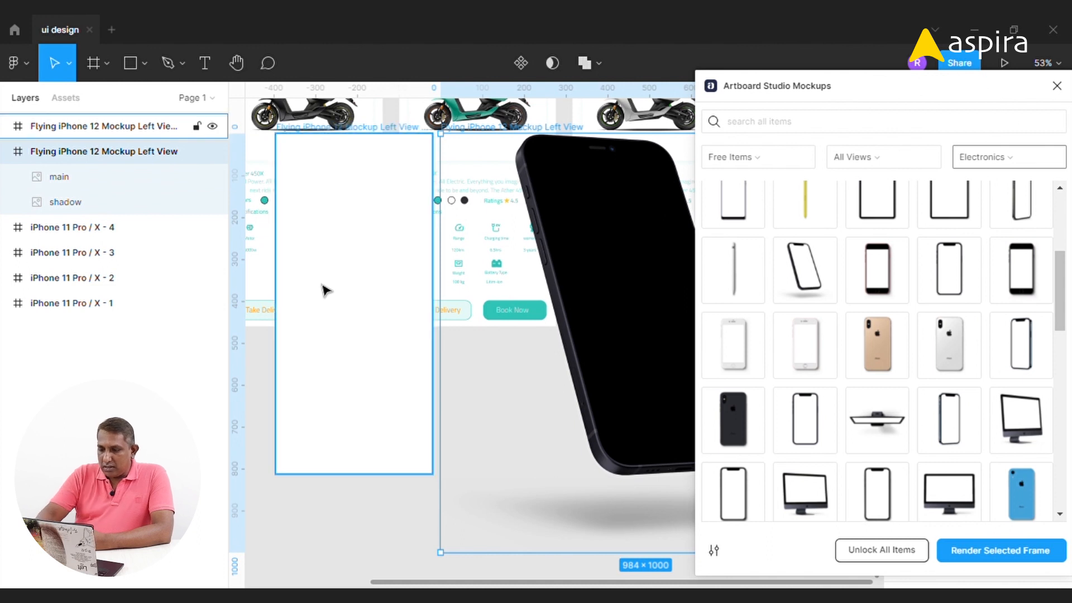
# Move the iPhone mockup and its label frame below the app screens
pyautogui.hotkey('ctrl', '-')
pyautogui.hotkey('ctrl', '-')
pyautogui.hotkey('ctrl', '-')
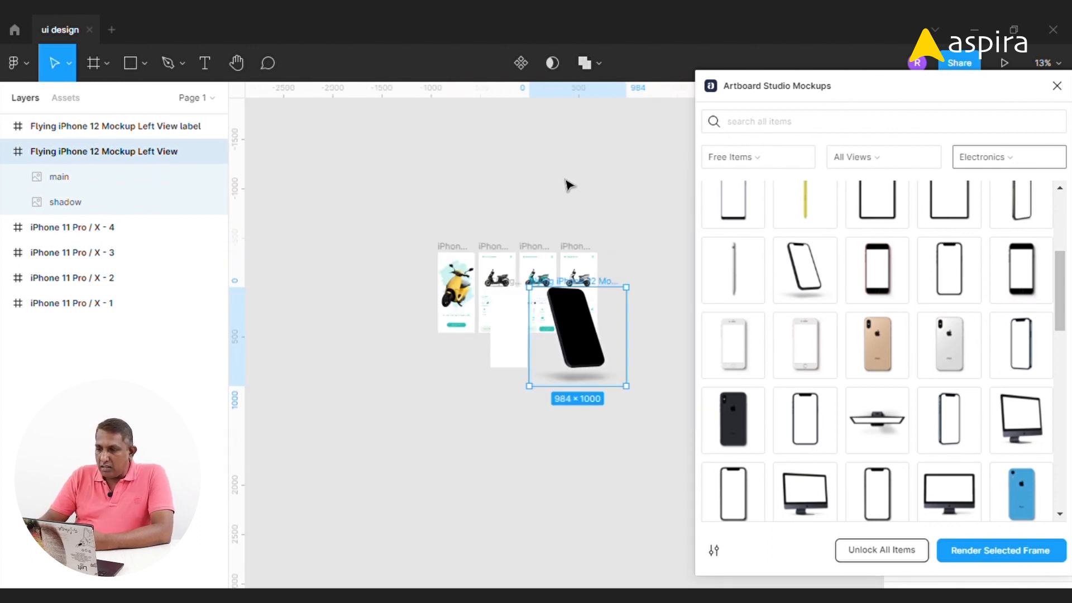
pyautogui.moveTo(607, 284); pyautogui.dragTo(608, 398)
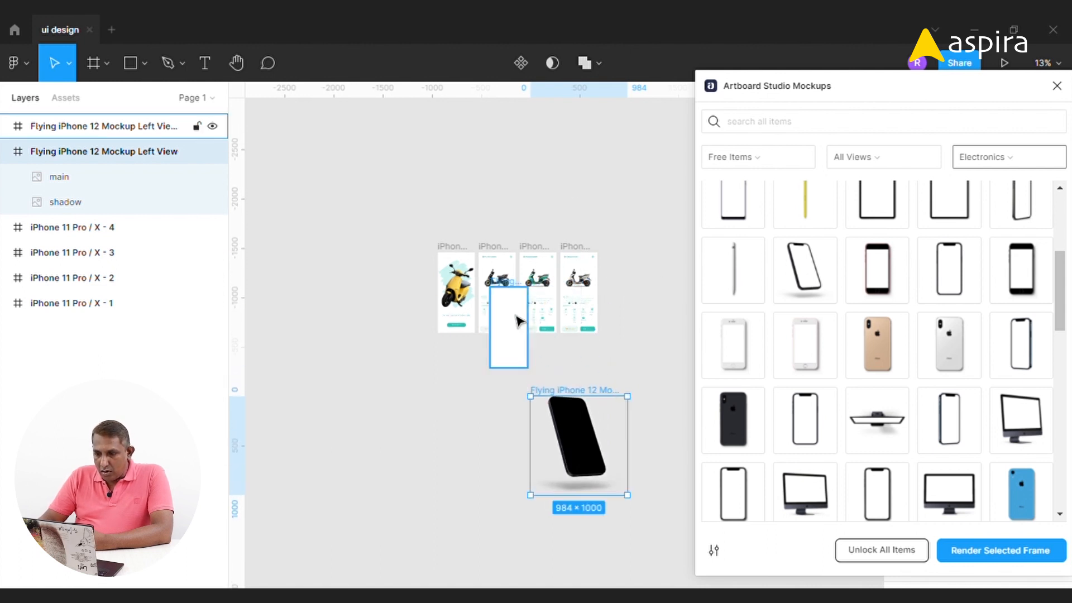
pyautogui.moveTo(509, 288); pyautogui.dragTo(502, 394)
pyautogui.scroll(5, 503, 413)
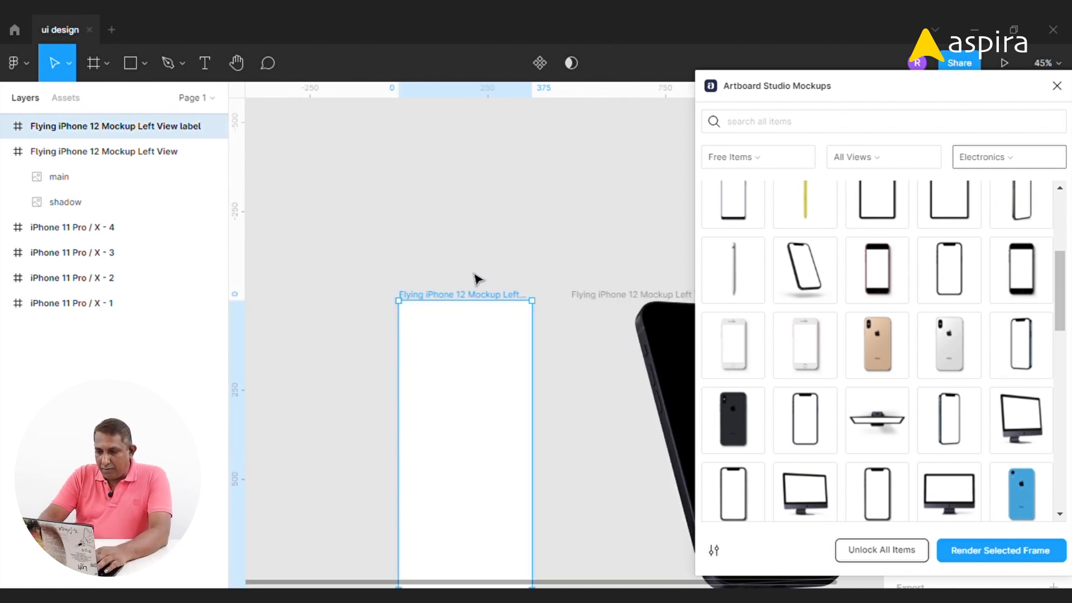
pyautogui.scroll(-3, 474, 279)
pyautogui.moveTo(478, 230); pyautogui.dragTo(441, 337)
# Copy the iPhone 11 Pro / X - 1 screen and try pasting it into the mockup's label frame
pyautogui.click(392, 156)
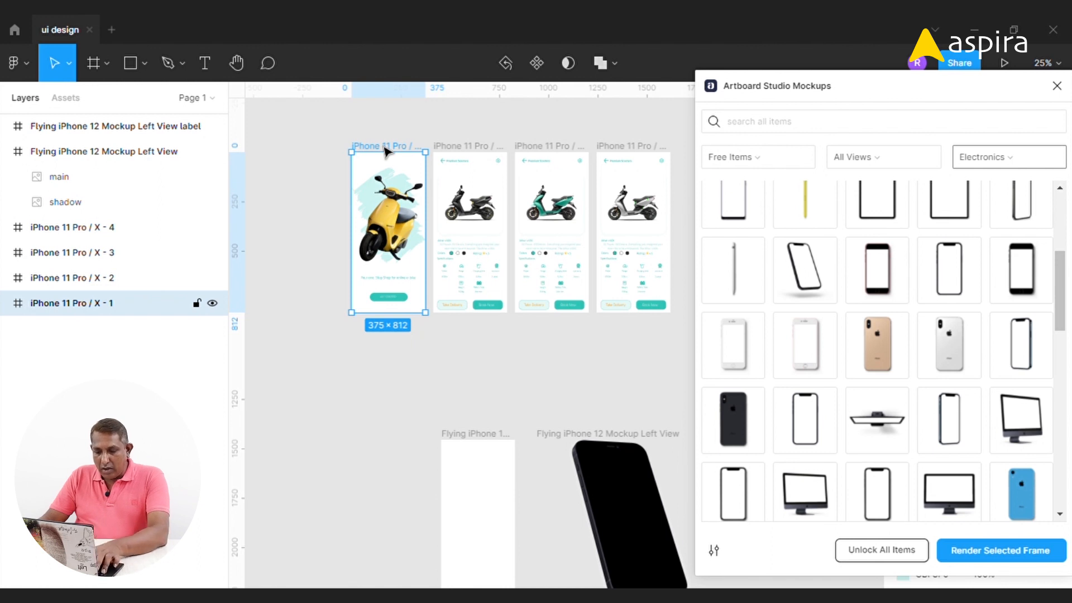
pyautogui.scroll(-5, 481, 366)
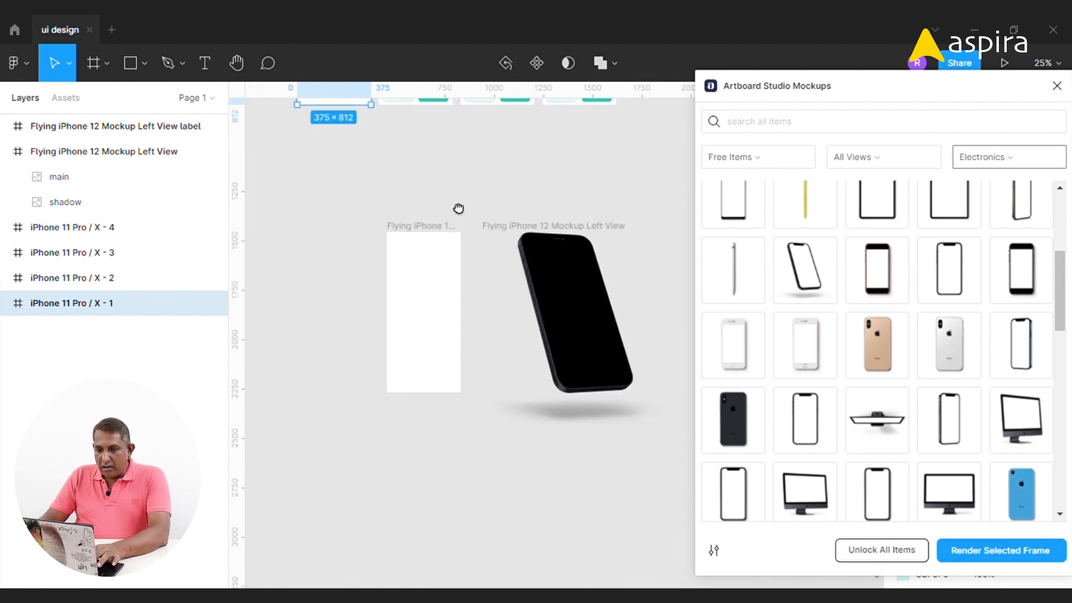
pyautogui.click(425, 225)
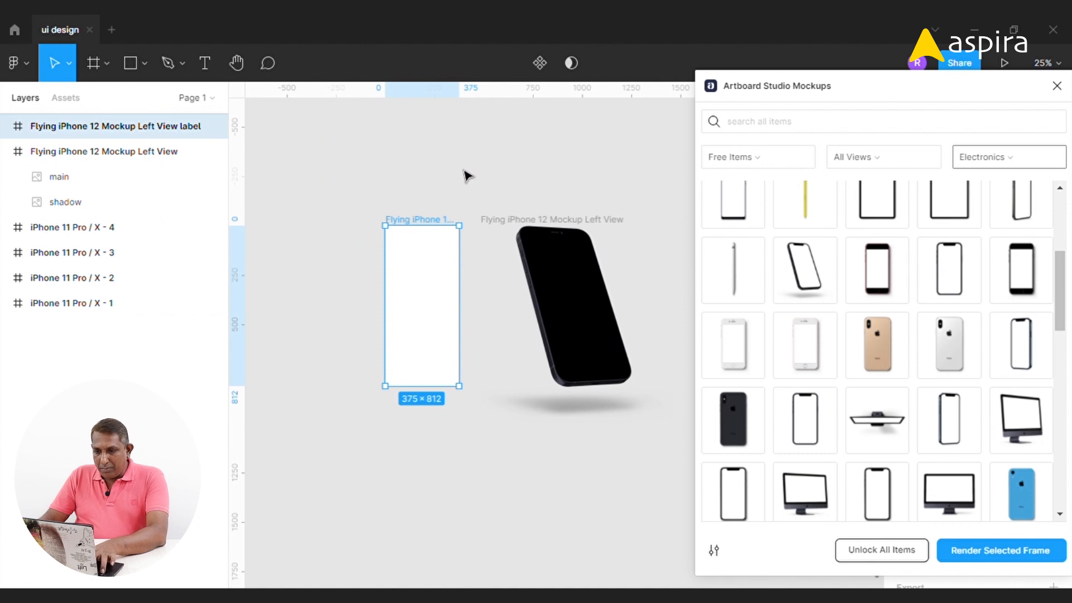
pyautogui.hotkey('ctrl', 'v')
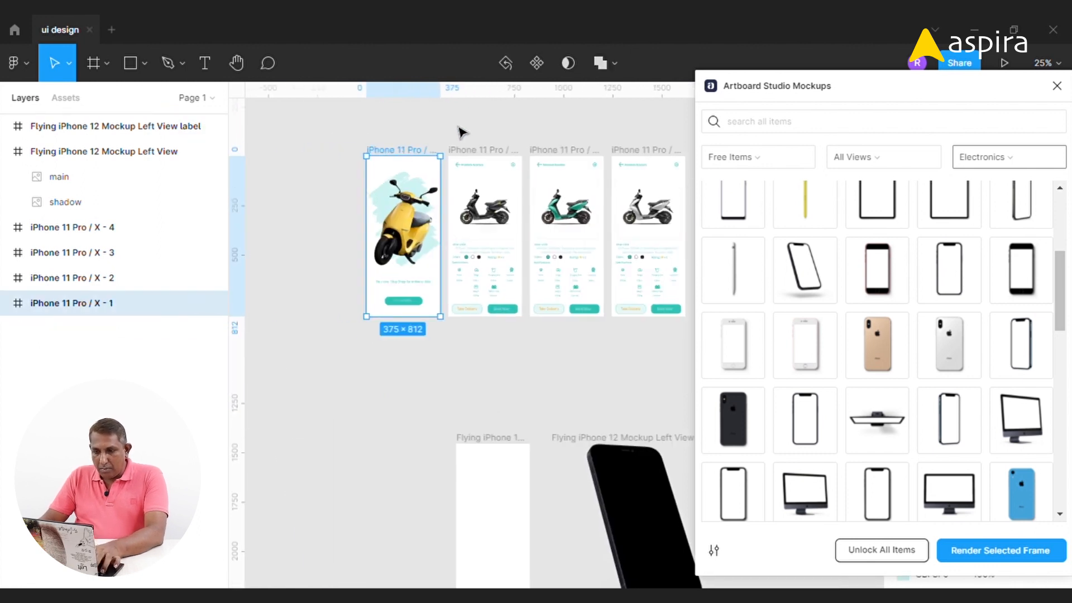
# Paste the copied screen onto empty canvas and group it
pyautogui.moveTo(612, 256); pyautogui.dragTo(283, 215)
pyautogui.click(521, 265)
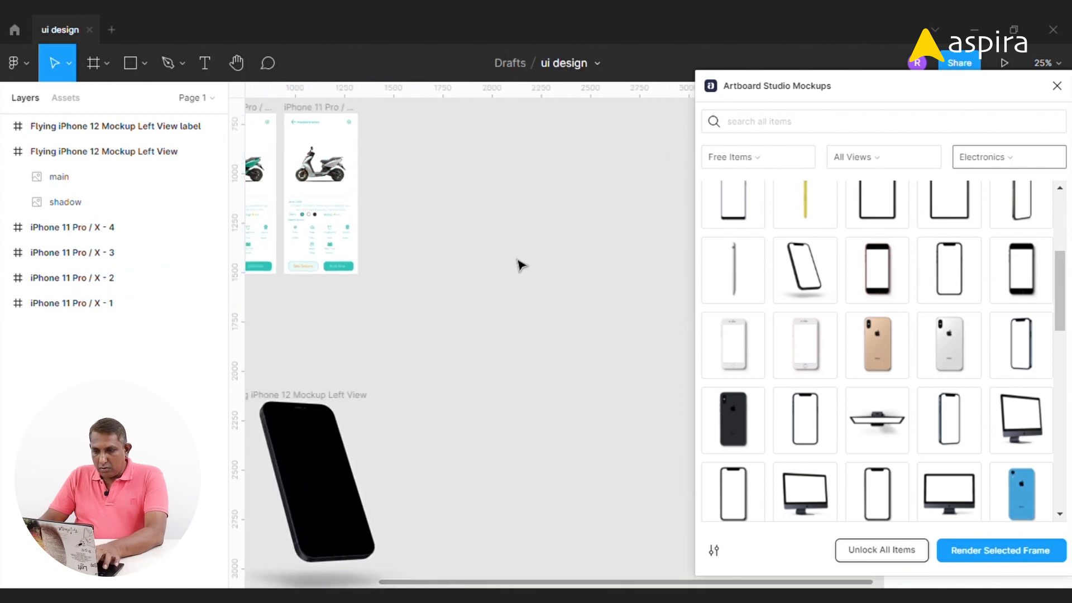
pyautogui.hotkey('ctrl', 'v')
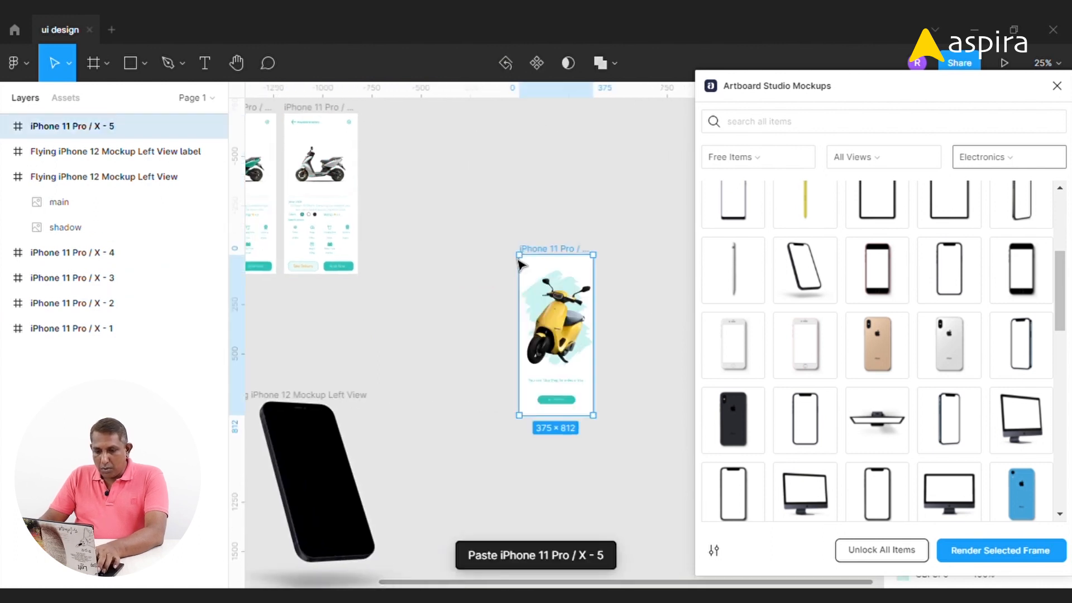
pyautogui.hotkey('ctrl', 'g')
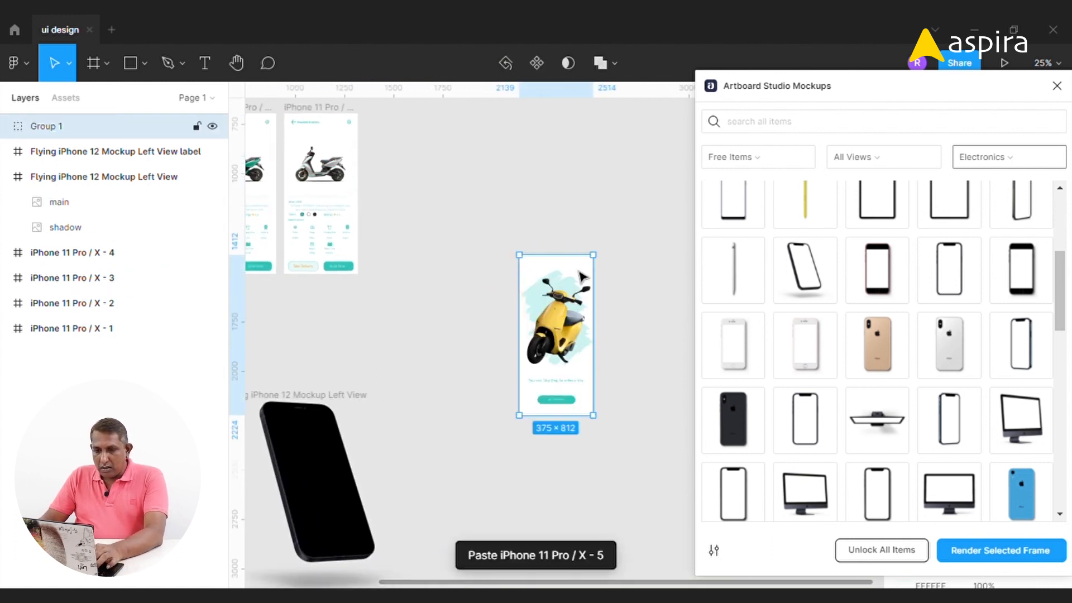
# Move the grouped screen into the mockup's label frame and align it to position 0, 0
pyautogui.moveTo(378, 241); pyautogui.dragTo(492, 146)
pyautogui.moveTo(641, 184); pyautogui.dragTo(258, 329)
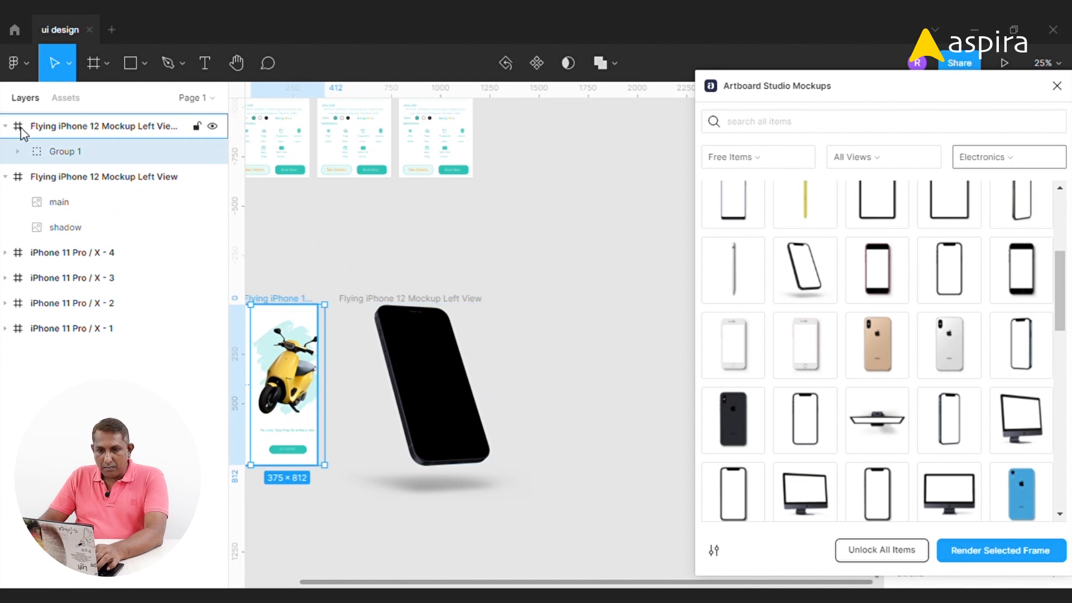
pyautogui.moveTo(915, 88); pyautogui.dragTo(614, 88)
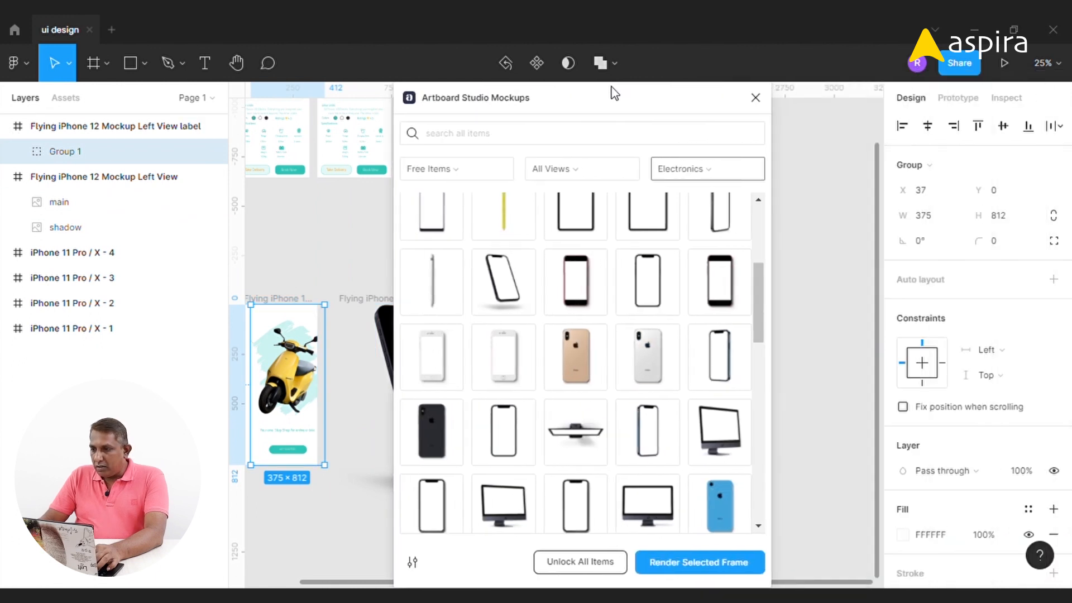
pyautogui.click(928, 127)
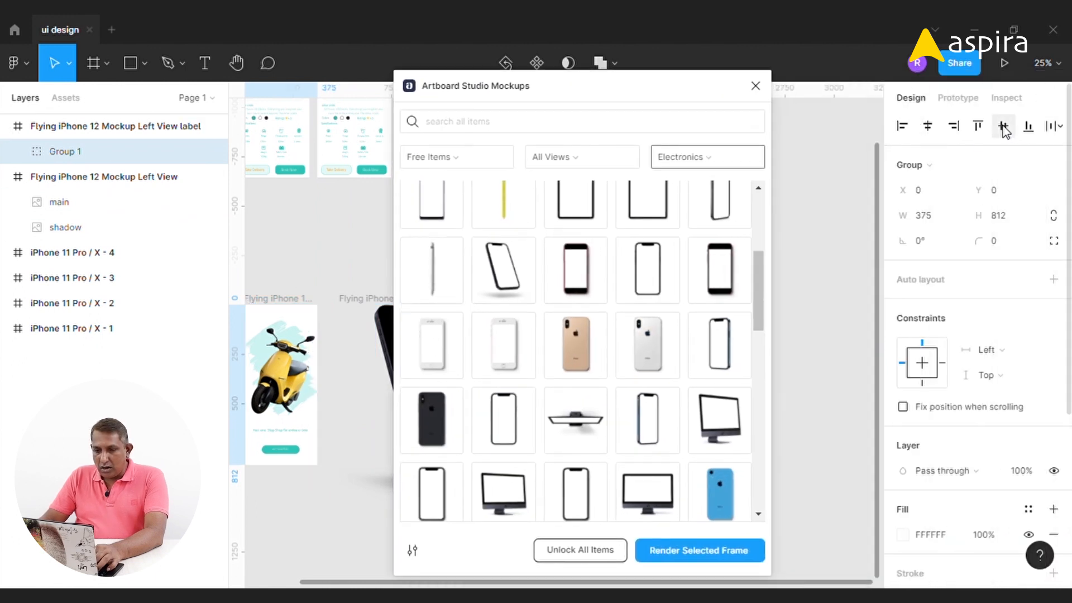
# Render the selected label frame onto the flying iPhone mockup
pyautogui.moveTo(373, 266); pyautogui.dragTo(355, 237)
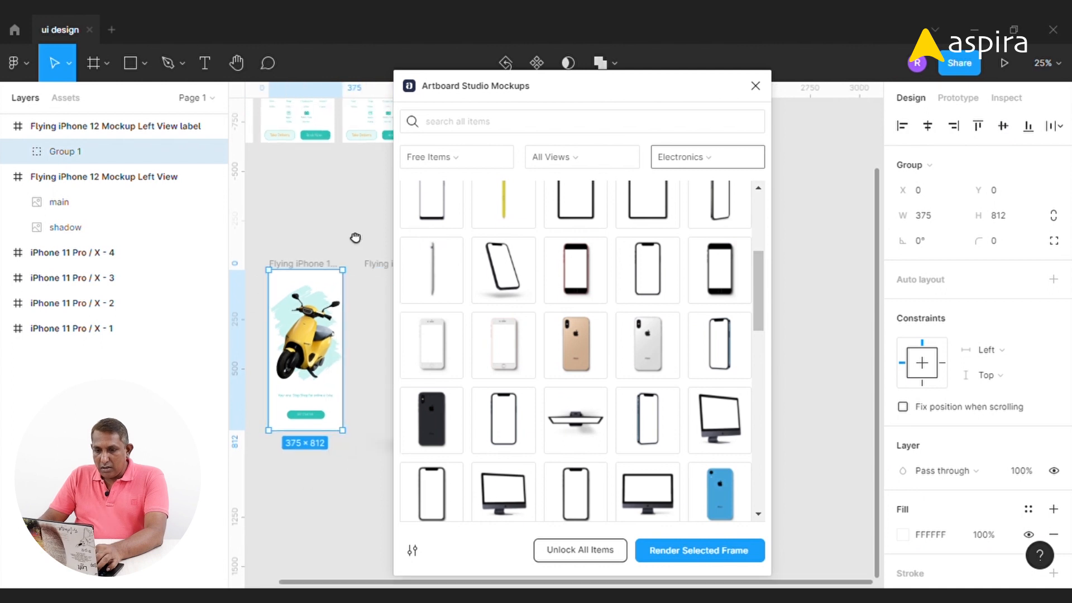
pyautogui.moveTo(569, 88); pyautogui.dragTo(838, 37)
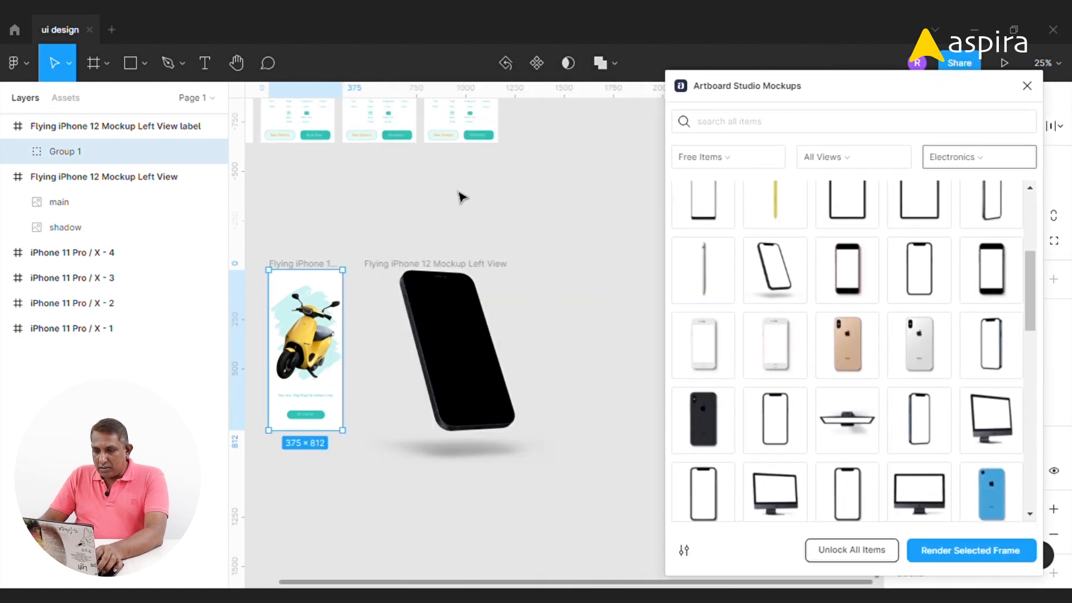
pyautogui.click(954, 561)
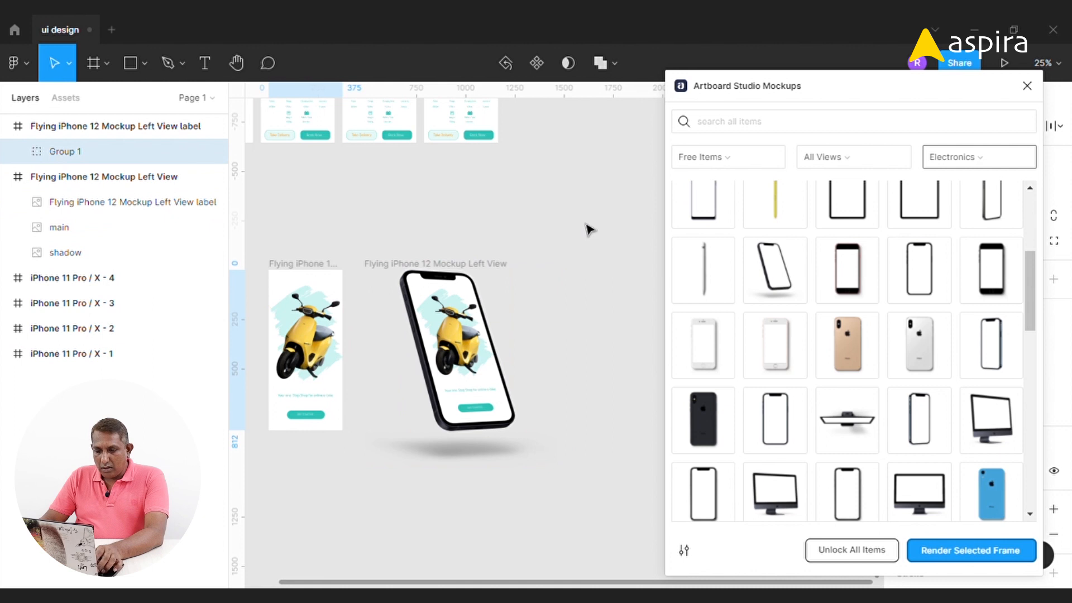
# Inspect the rendered flying iPhone mockup up close, then close the Artboard Studio Mockups plugin
pyautogui.click(269, 246)
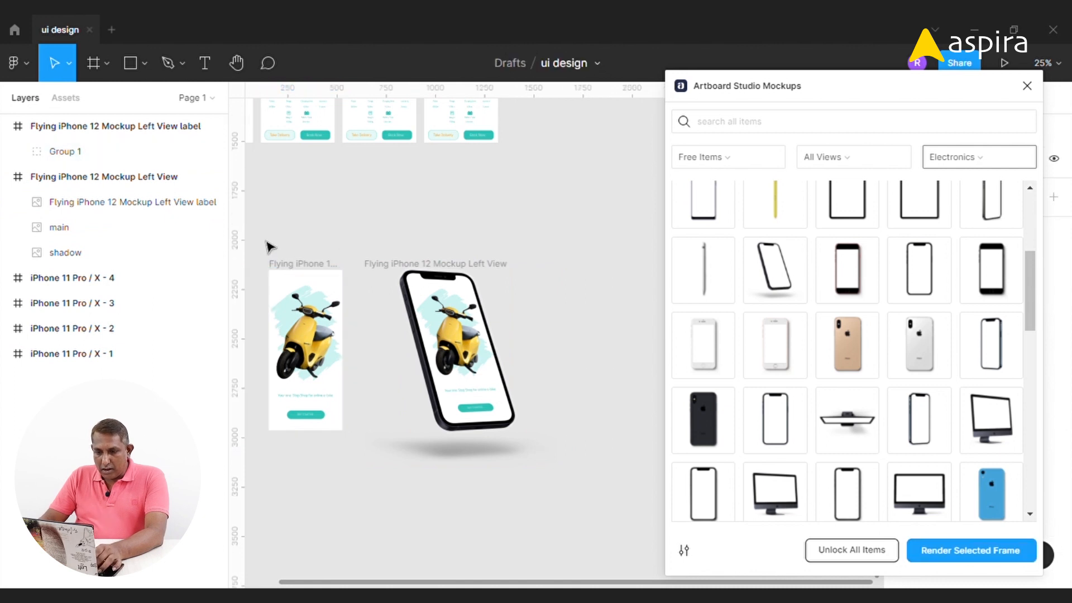
pyautogui.moveTo(268, 247); pyautogui.dragTo(375, 473)
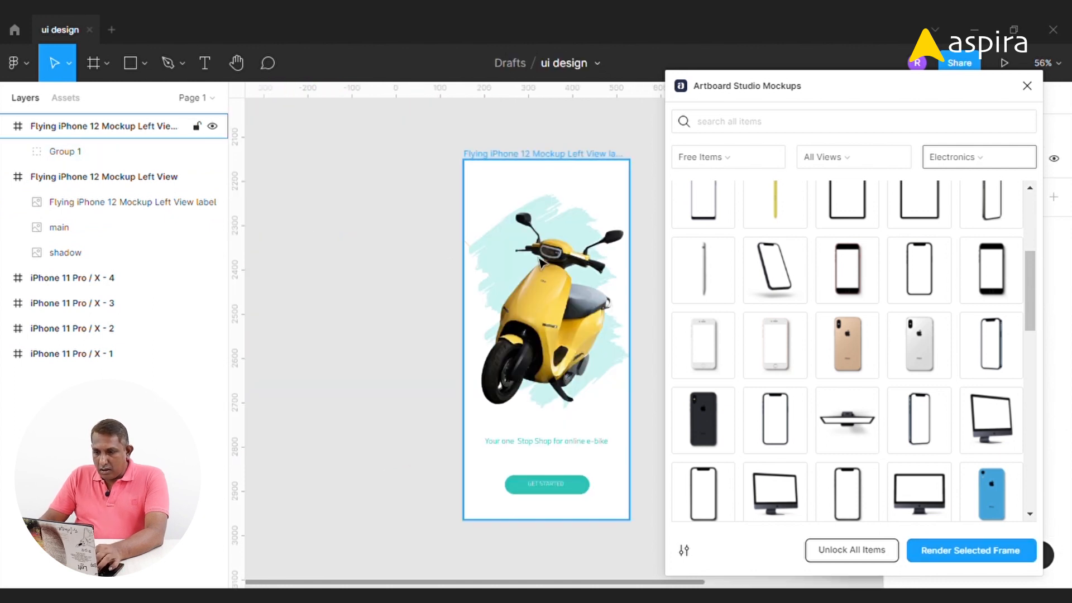
pyautogui.hscroll(7, 381, 258)
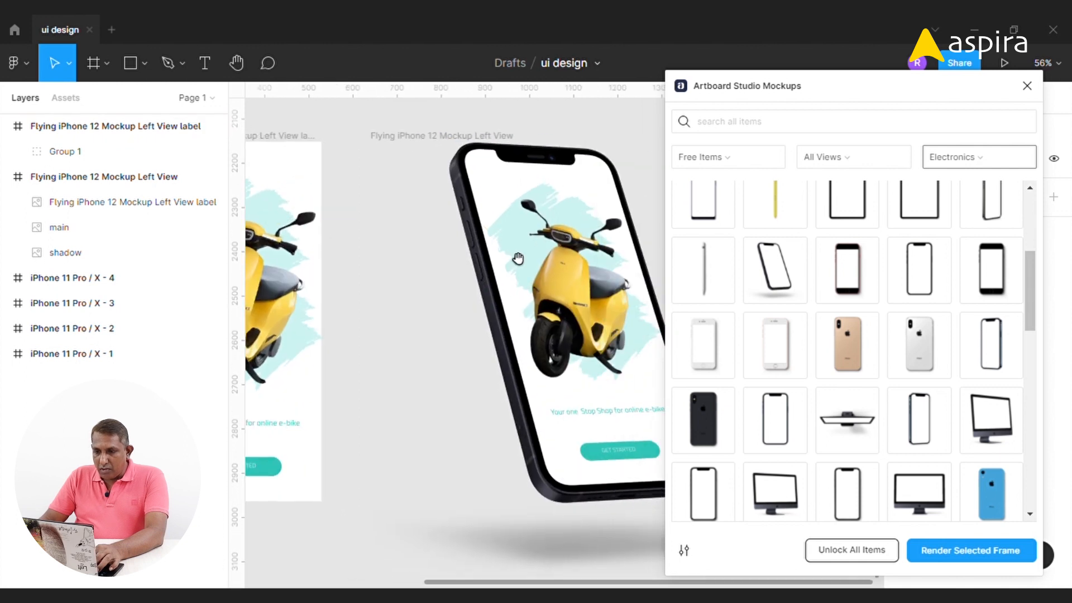
pyautogui.click(404, 204)
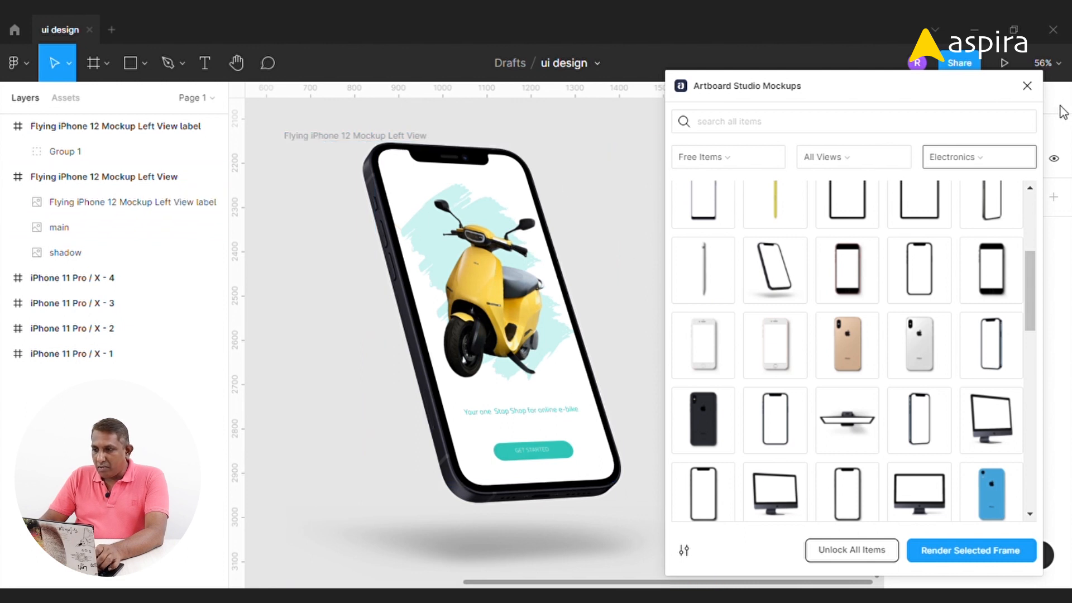
pyautogui.moveTo(1032, 287); pyautogui.dragTo(1027, 218)
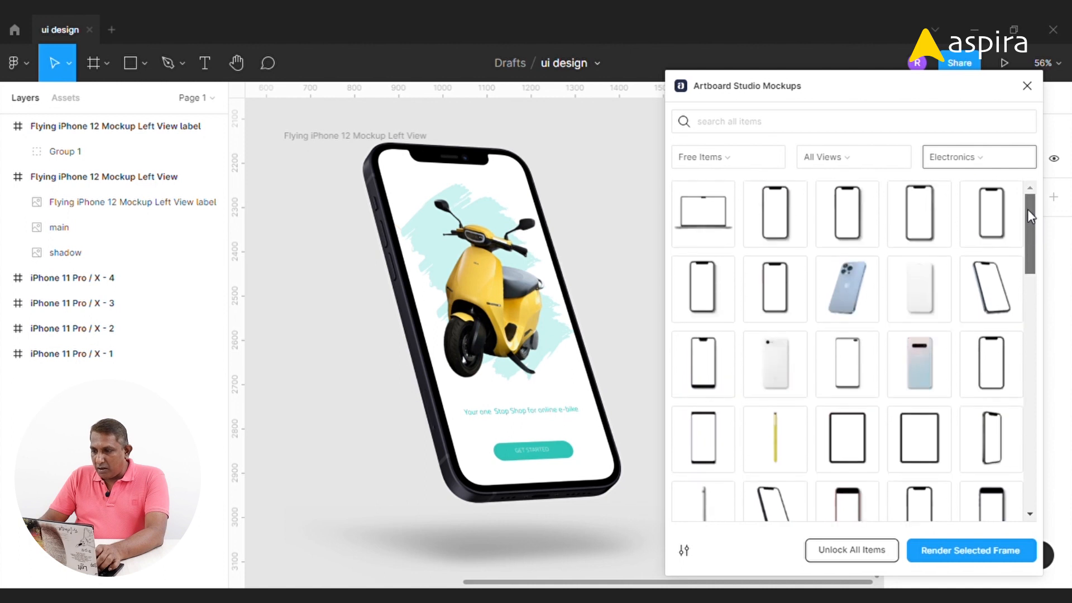
pyautogui.click(1027, 86)
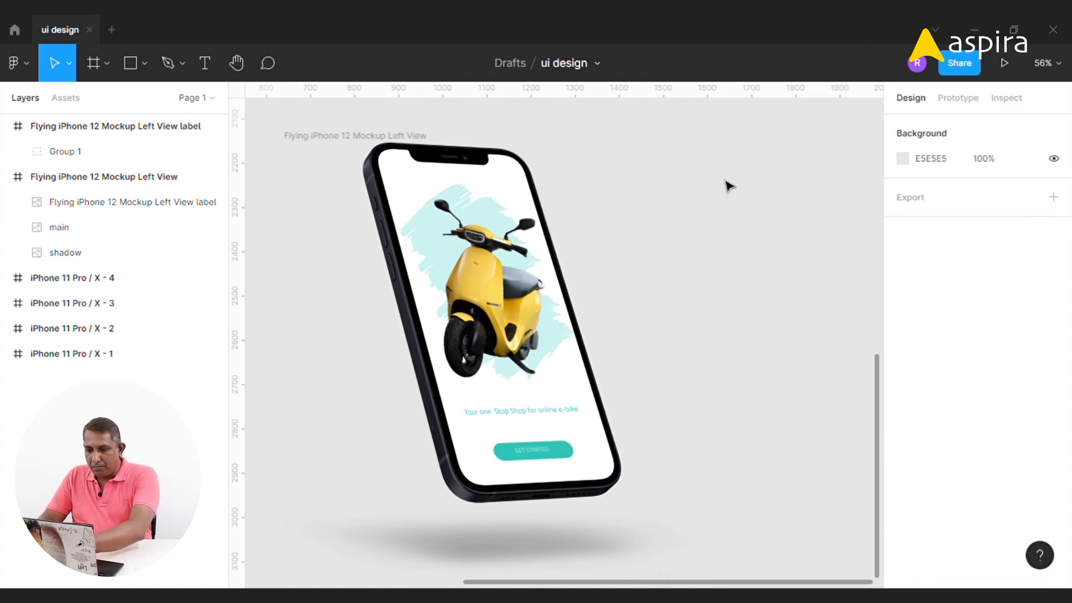
# Select the first scooter screen frame and launch the Clay Mockups 3D plugin
pyautogui.scroll(-5, 721, 190)
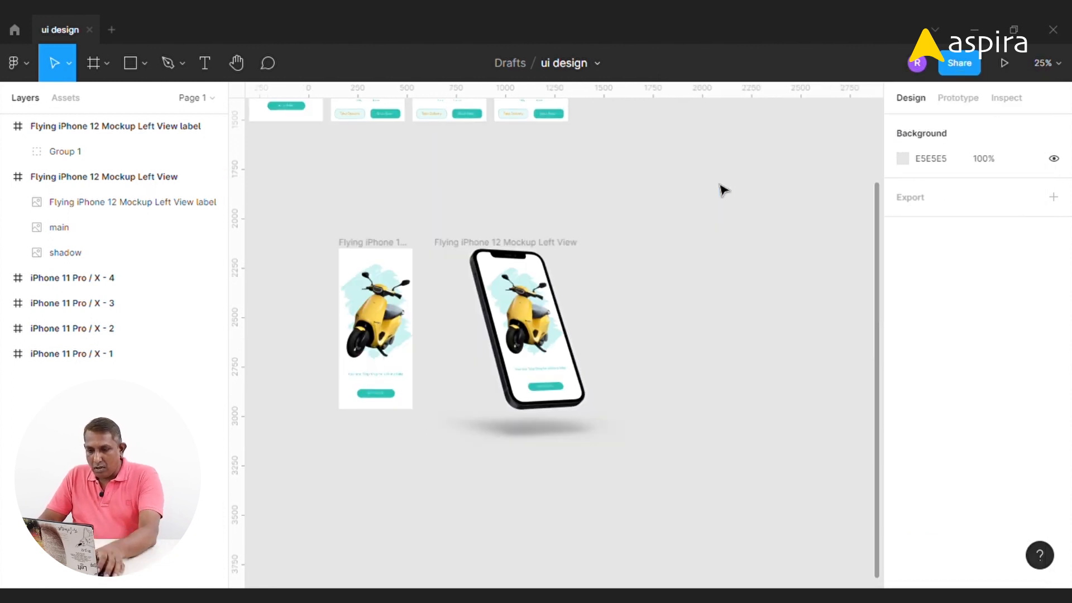
pyautogui.moveTo(342, 174); pyautogui.dragTo(514, 366)
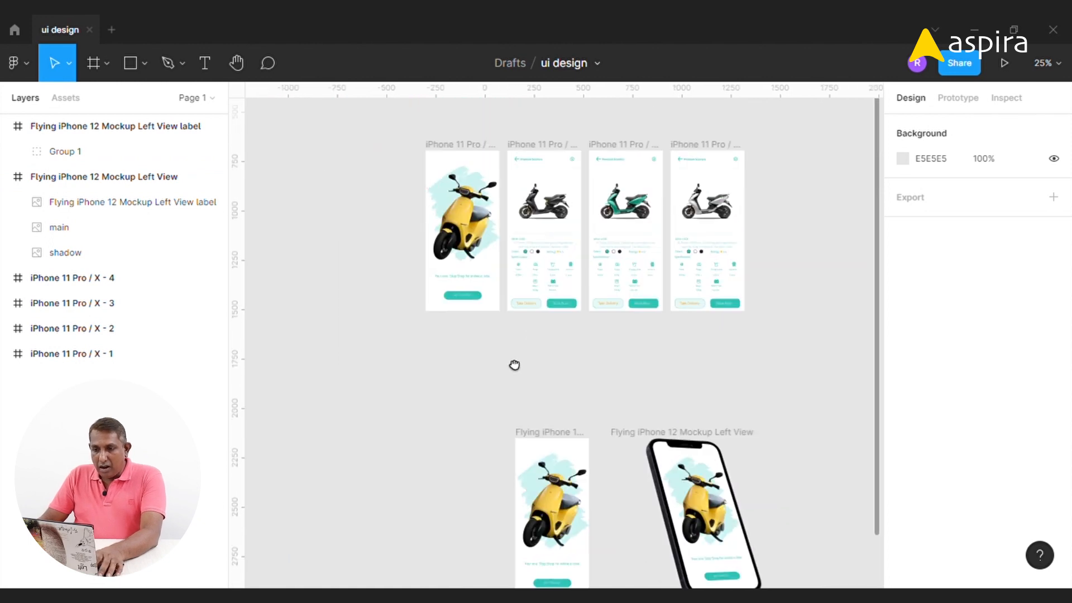
pyautogui.click(461, 146)
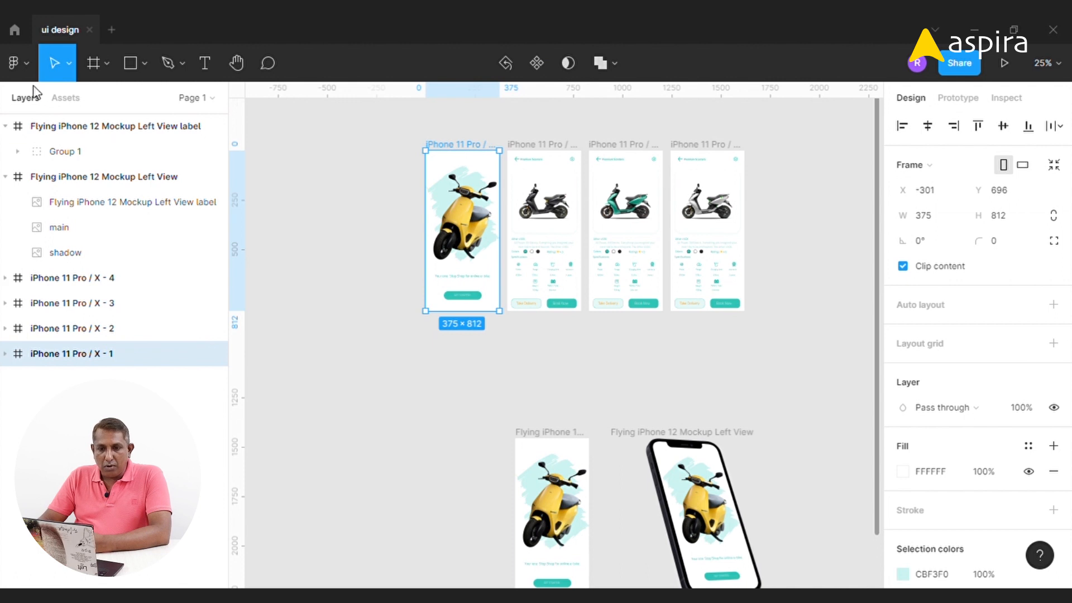
pyautogui.click(25, 64)
pyautogui.moveTo(54, 281)
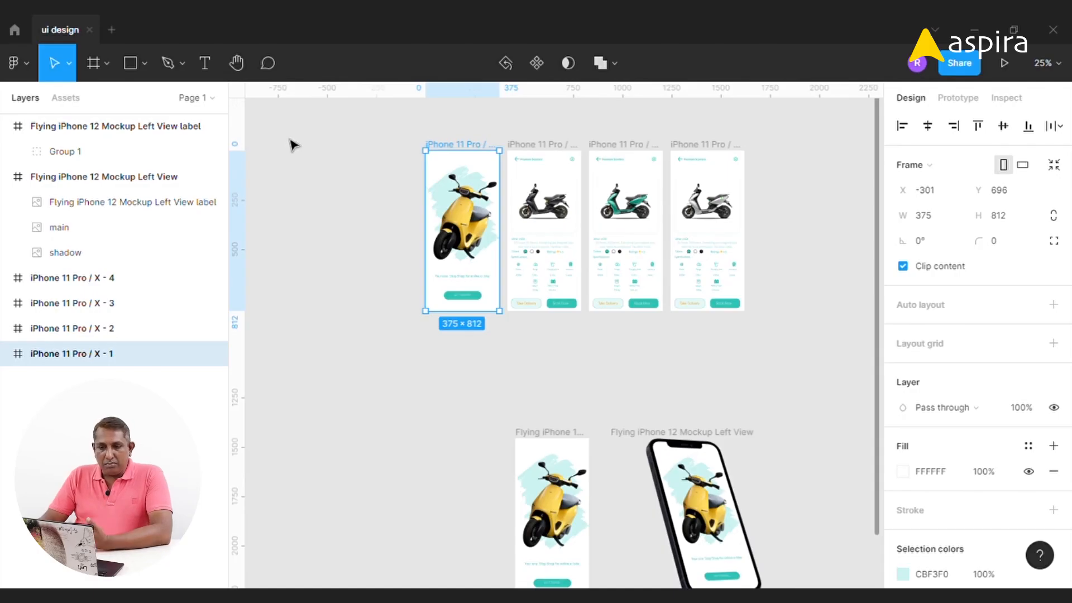
pyautogui.hotkey('ctrl', 'alt', 'p')
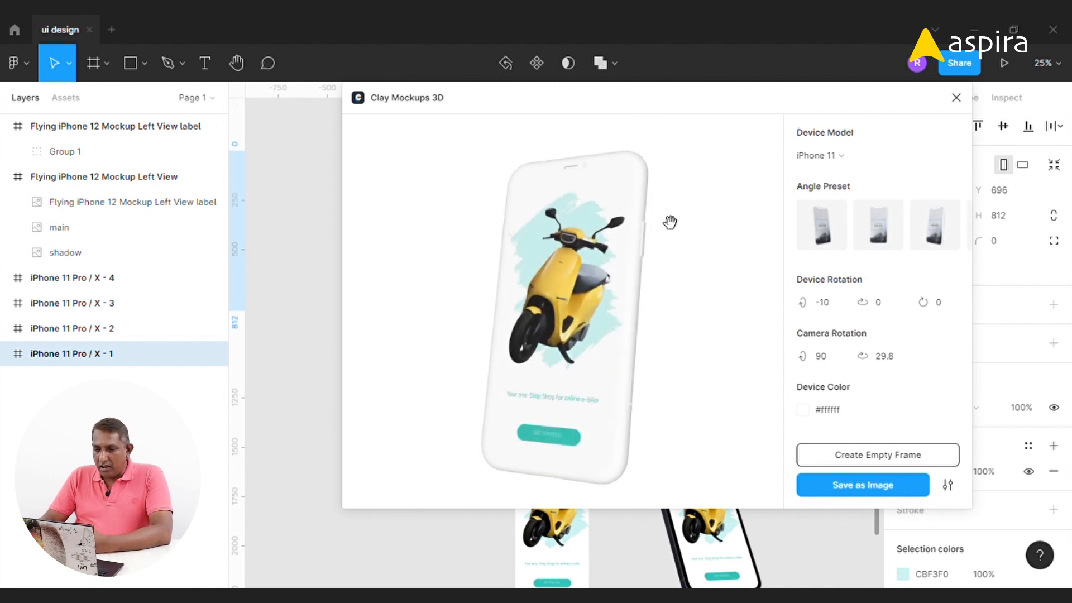
# Reposition the plugin window and select the iPhone 11 Pro / X - 4 screen to preview it in the mockup
pyautogui.moveTo(574, 93); pyautogui.dragTo(675, 94)
pyautogui.click(353, 167)
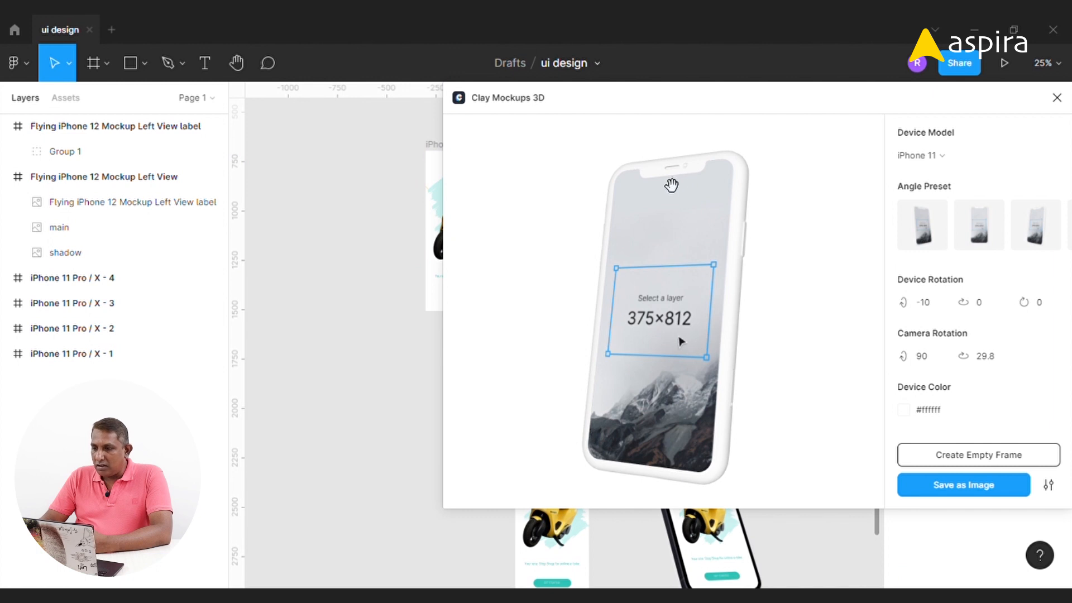
pyautogui.moveTo(850, 102); pyautogui.dragTo(407, 101)
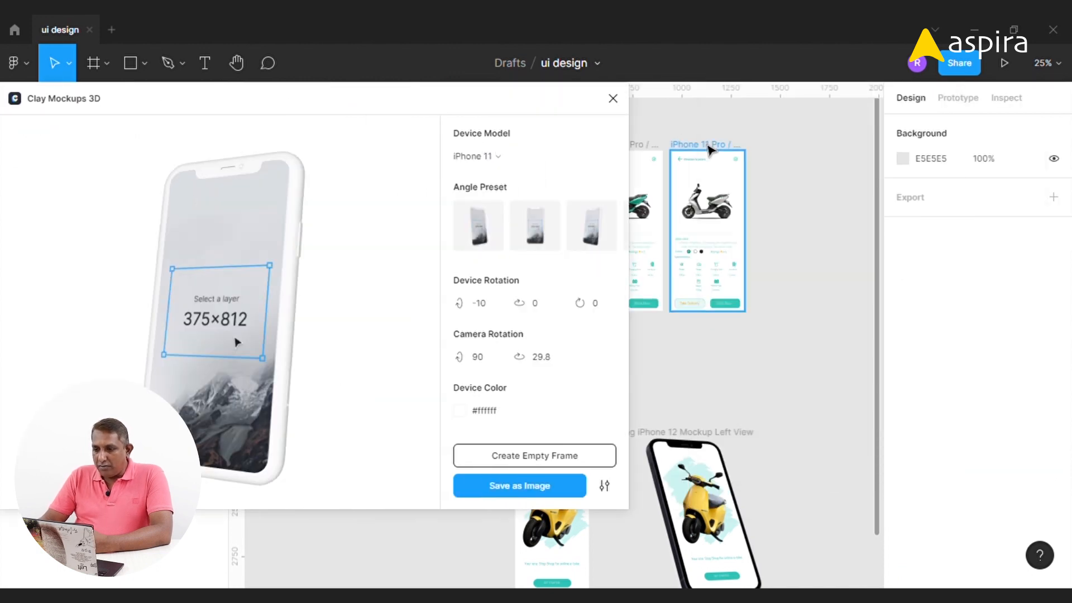
pyautogui.click(709, 148)
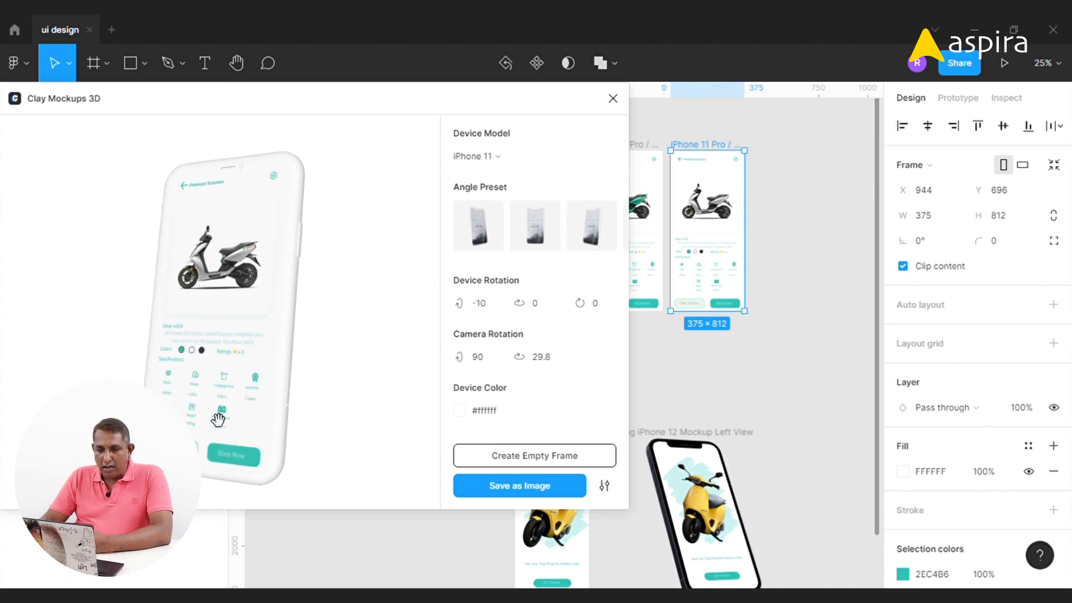
# Try the angle presets on the 3D mockup and settle on the Tilted Left preset
pyautogui.moveTo(325, 100); pyautogui.dragTo(450, 82)
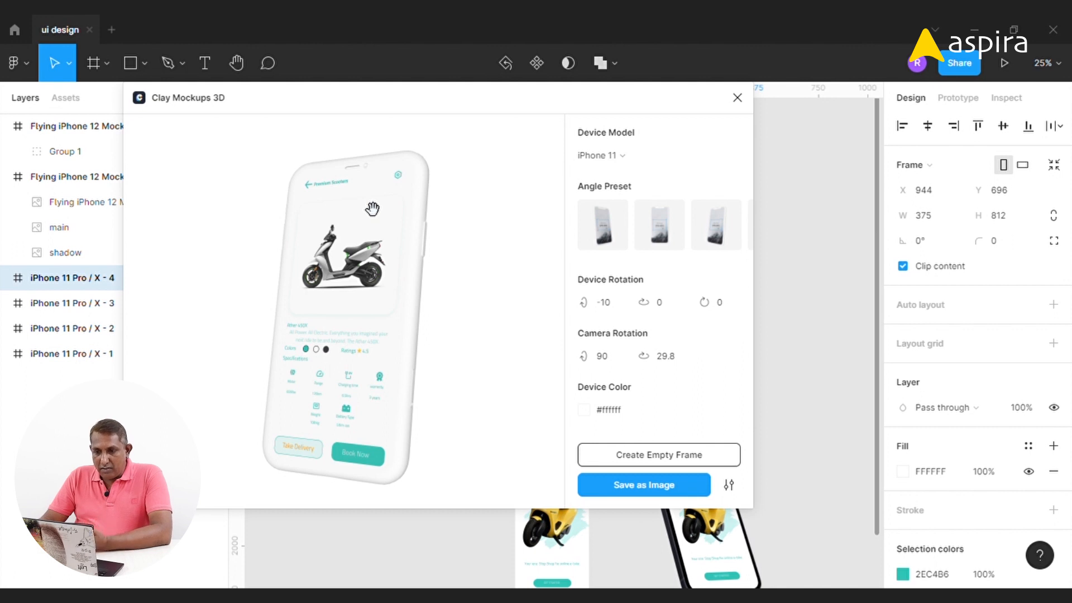
pyautogui.moveTo(409, 251); pyautogui.dragTo(372, 235)
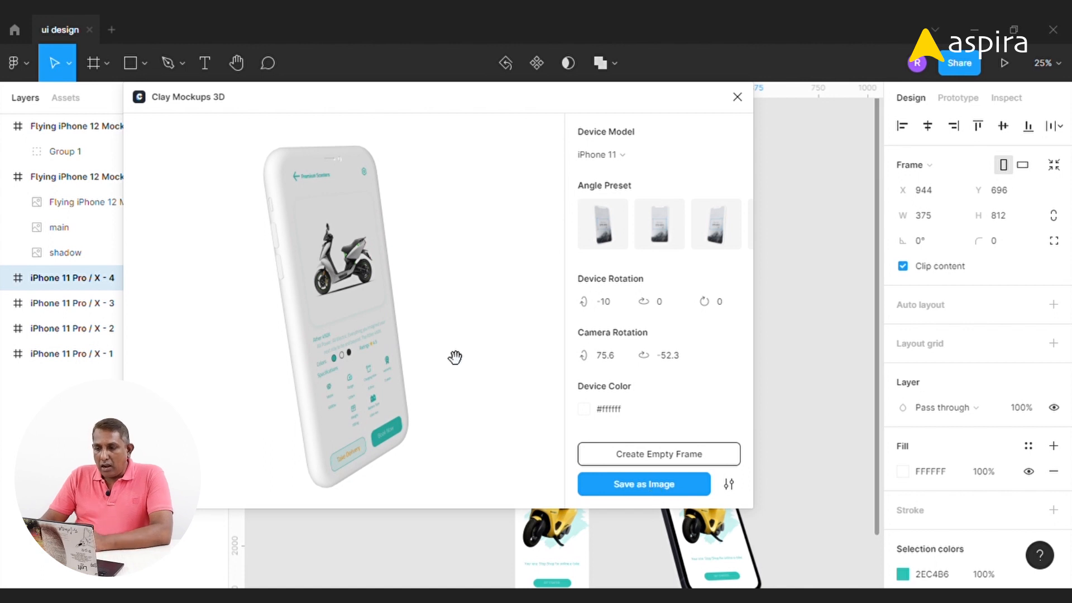
pyautogui.click(601, 223)
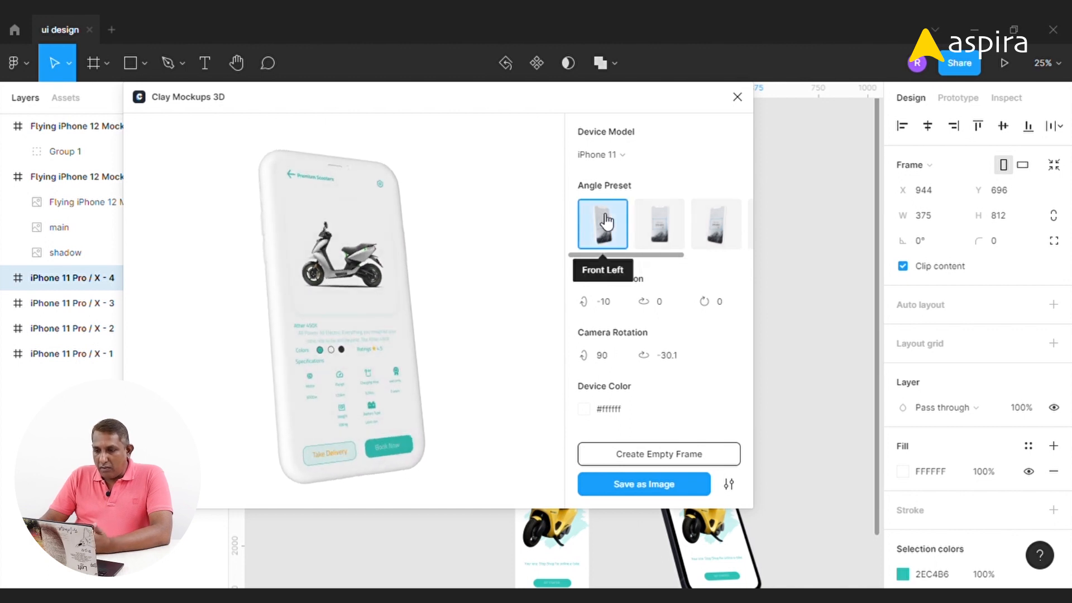
pyautogui.click(715, 223)
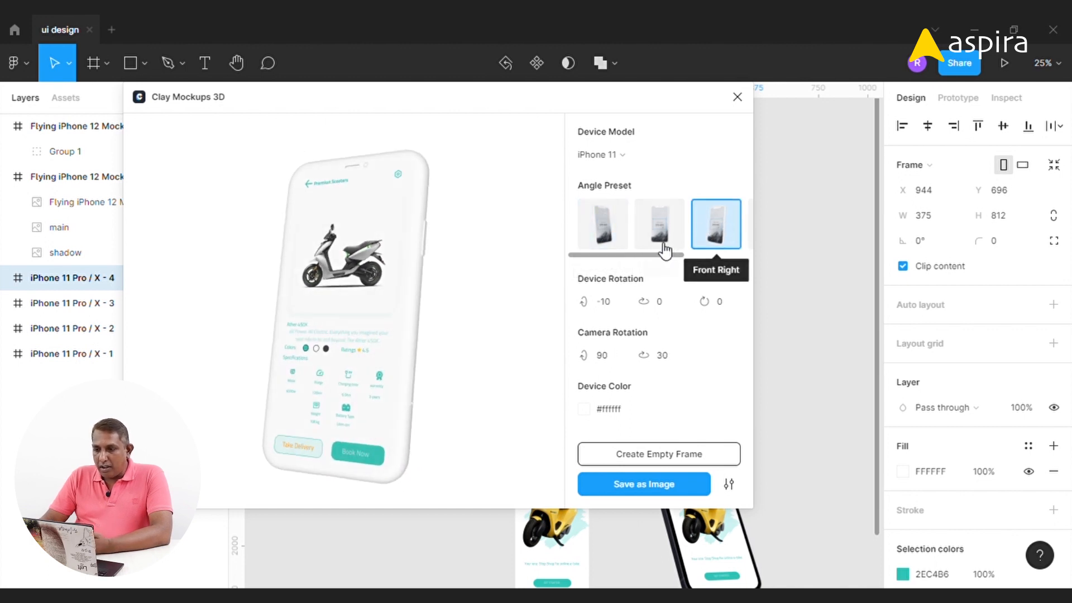
pyautogui.moveTo(646, 258); pyautogui.dragTo(705, 260)
pyautogui.click(691, 234)
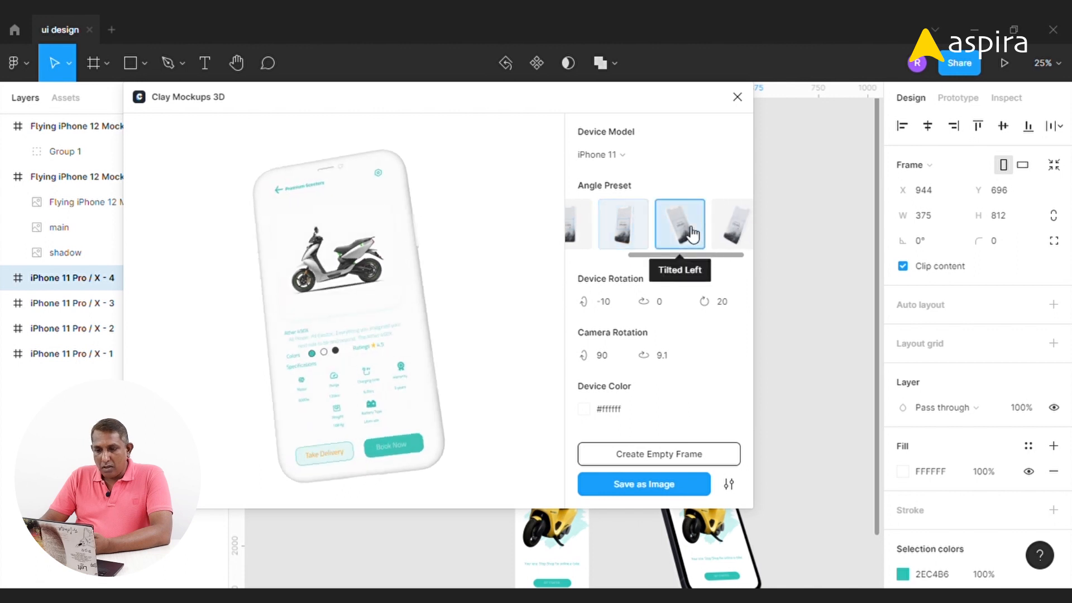
# Keep iPhone 11 as the device model and set the device's first rotation value to -20
pyautogui.click(636, 155)
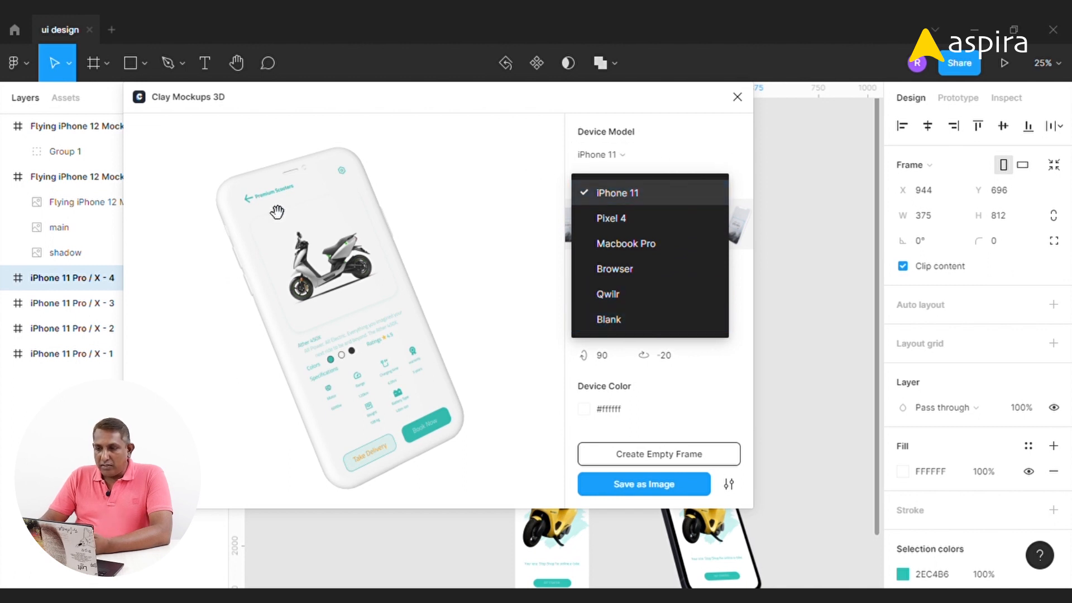
pyautogui.click(673, 162)
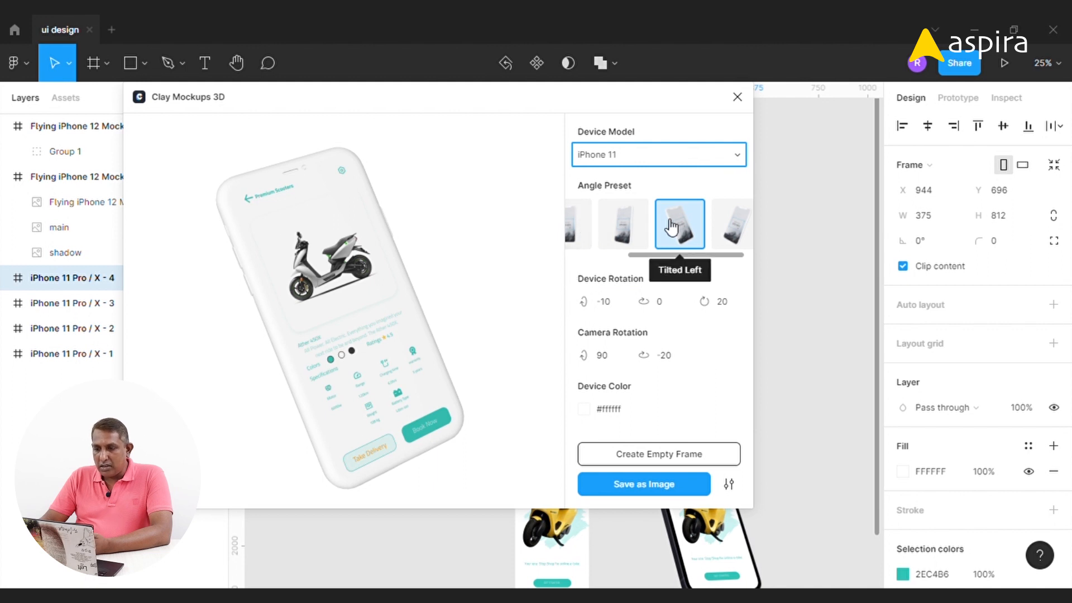
pyautogui.click(614, 304)
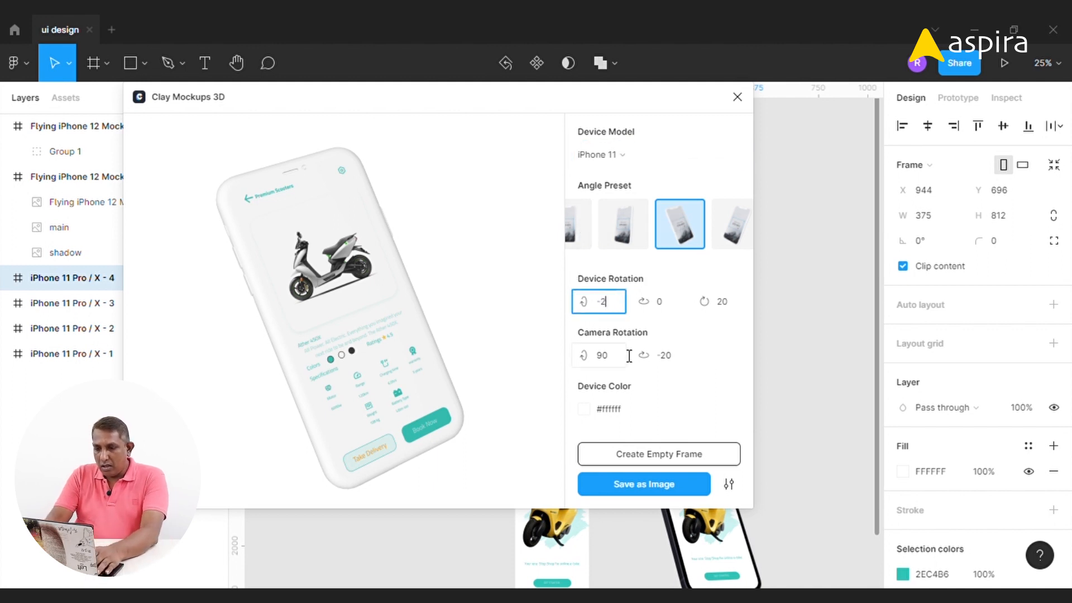
pyautogui.write('20')
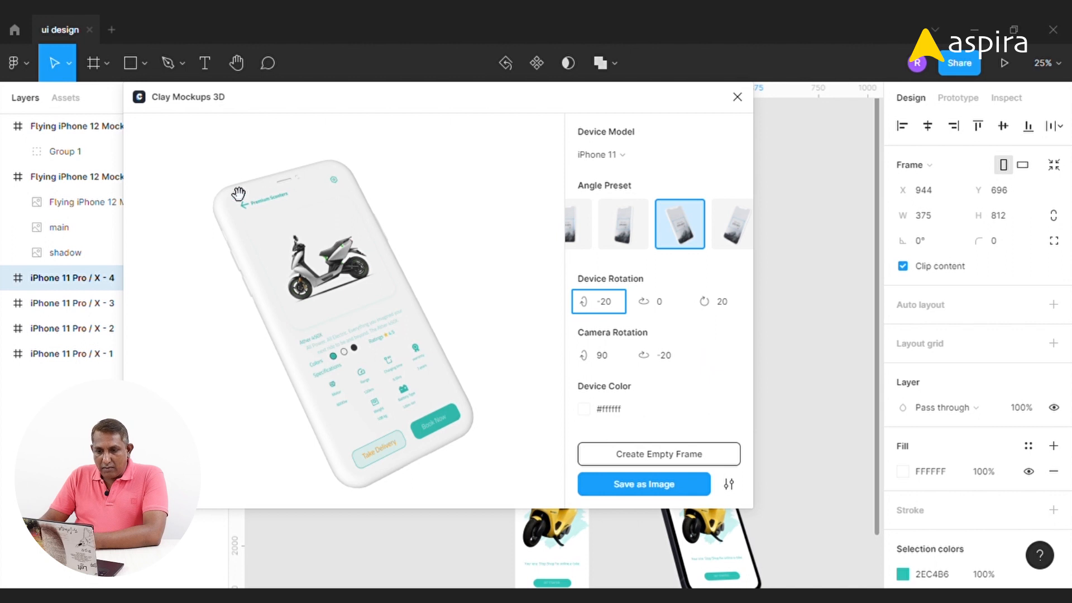
# Try blue, gold and grey device colors, finishing on White
pyautogui.click(593, 413)
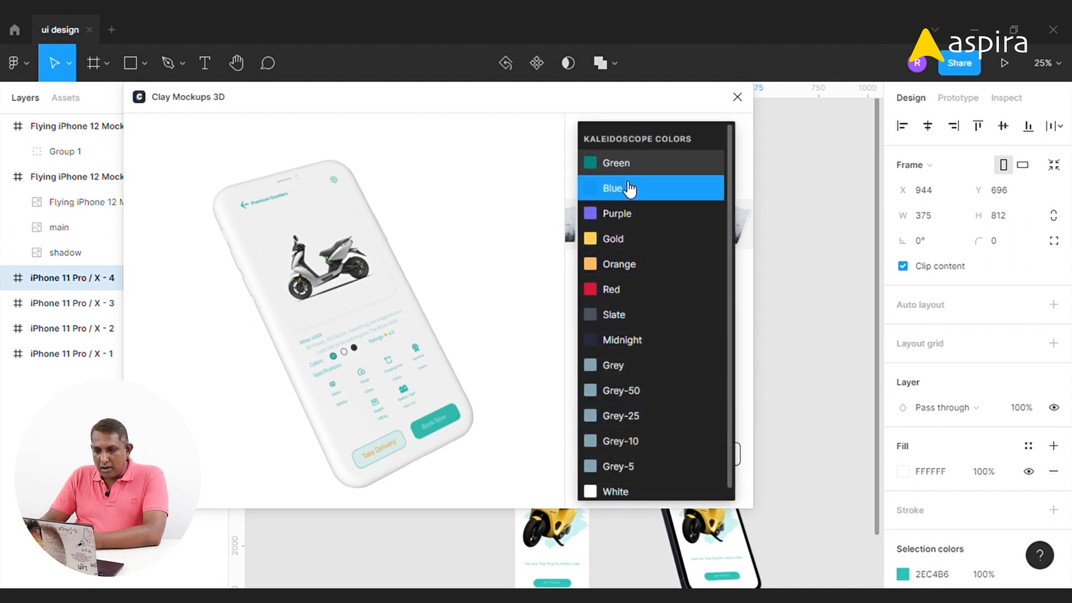
pyautogui.click(628, 187)
pyautogui.click(586, 410)
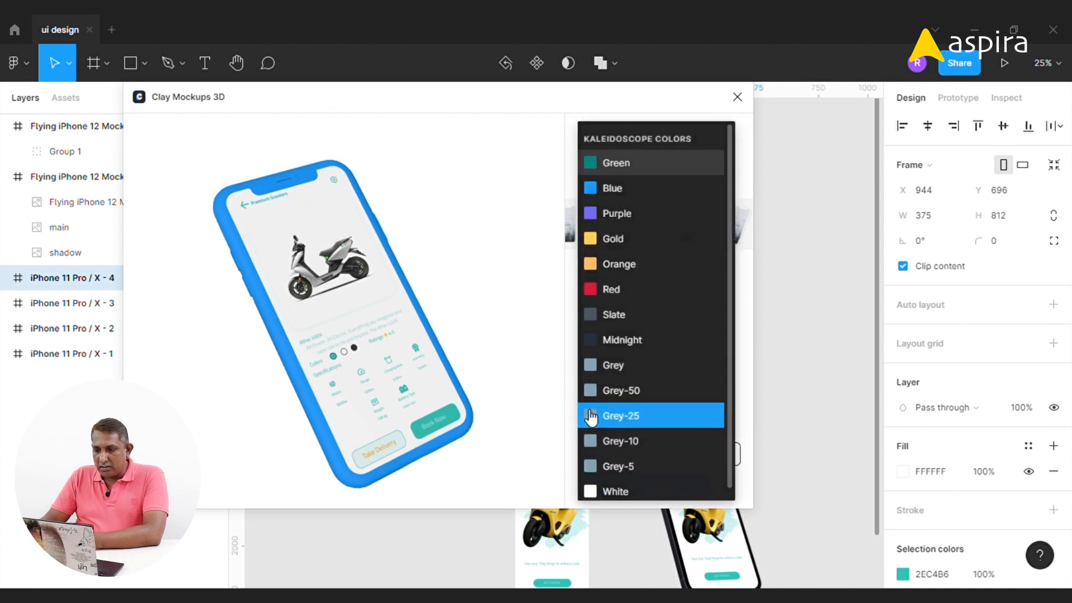
pyautogui.click(632, 241)
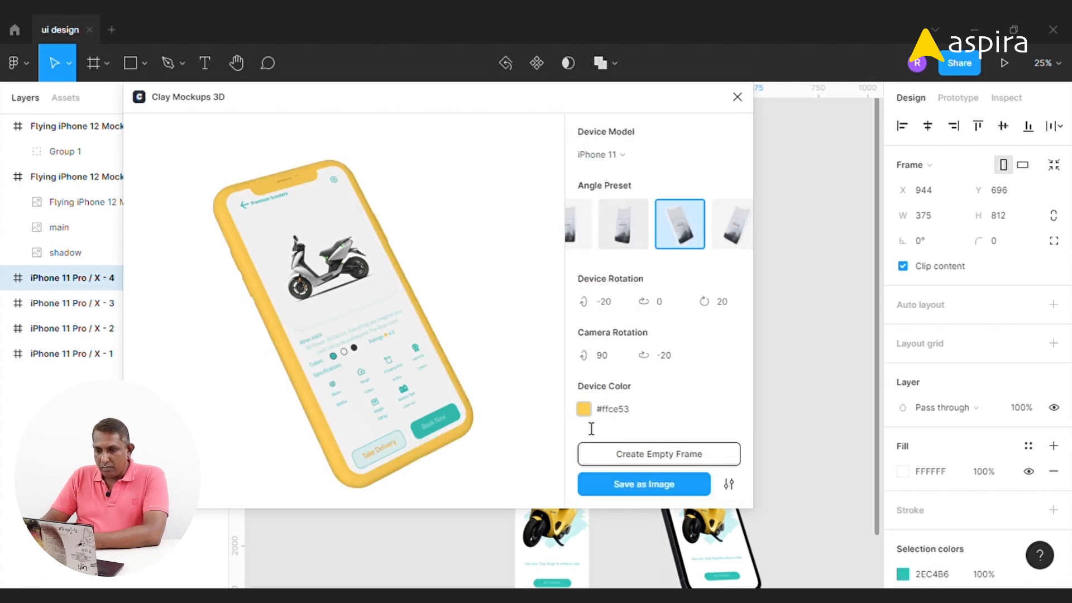
pyautogui.click(586, 411)
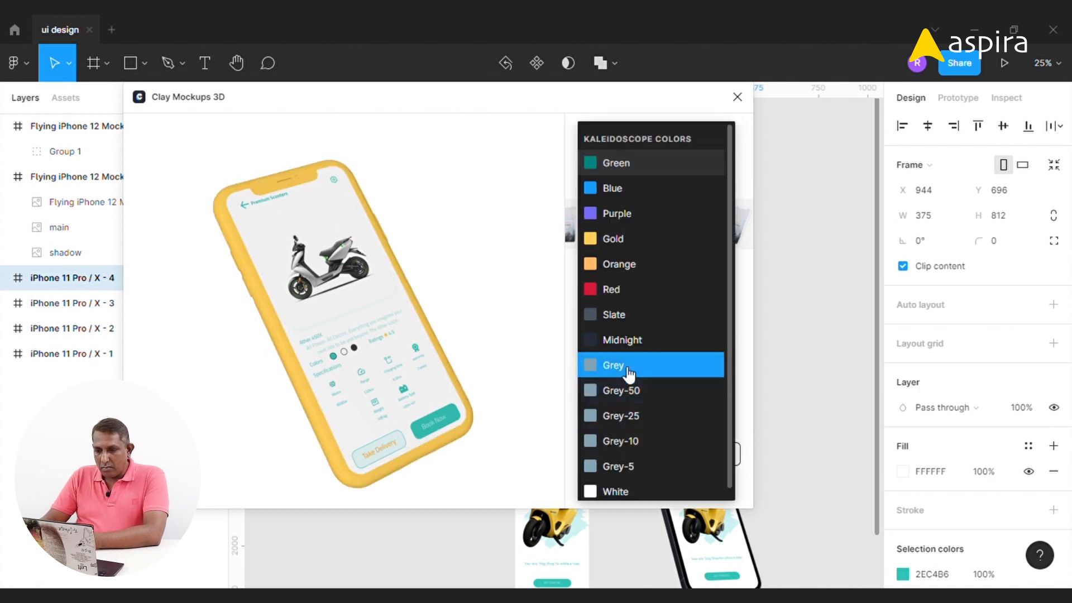
pyautogui.click(630, 366)
pyautogui.click(589, 411)
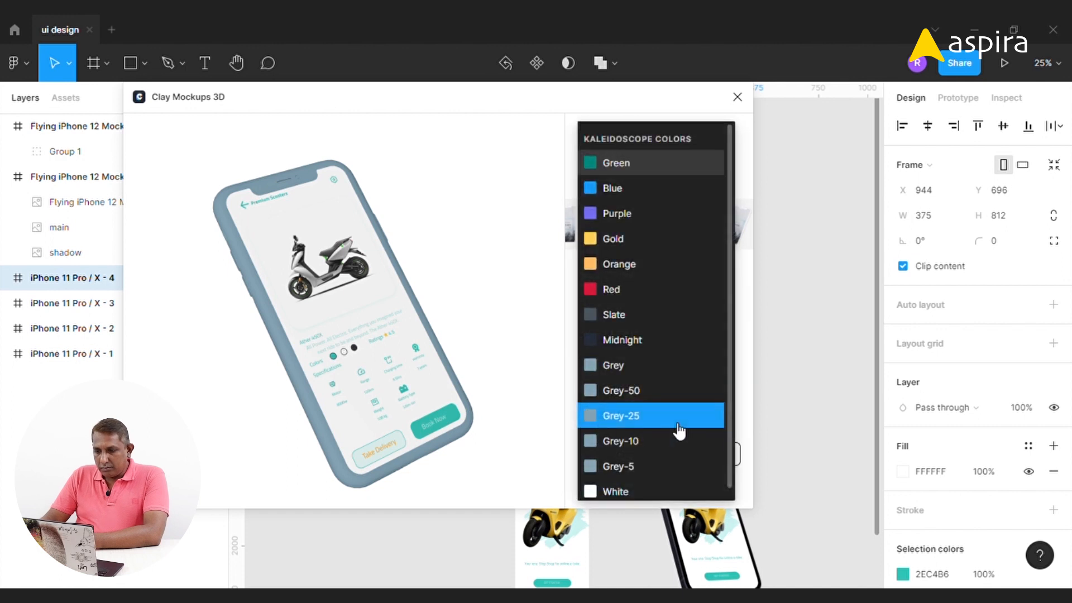
pyautogui.click(652, 466)
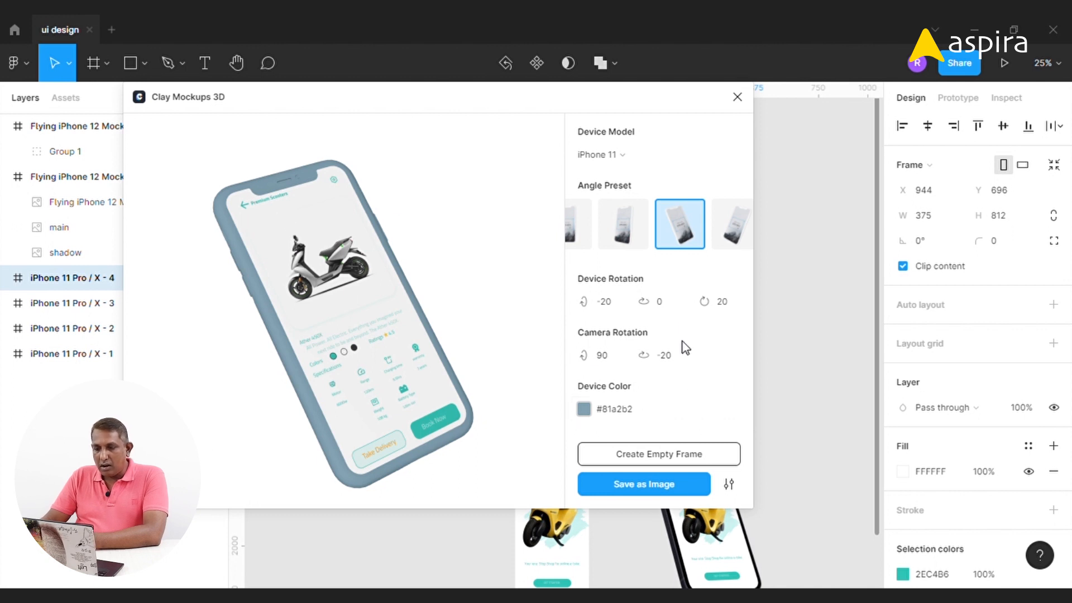
pyautogui.click(585, 409)
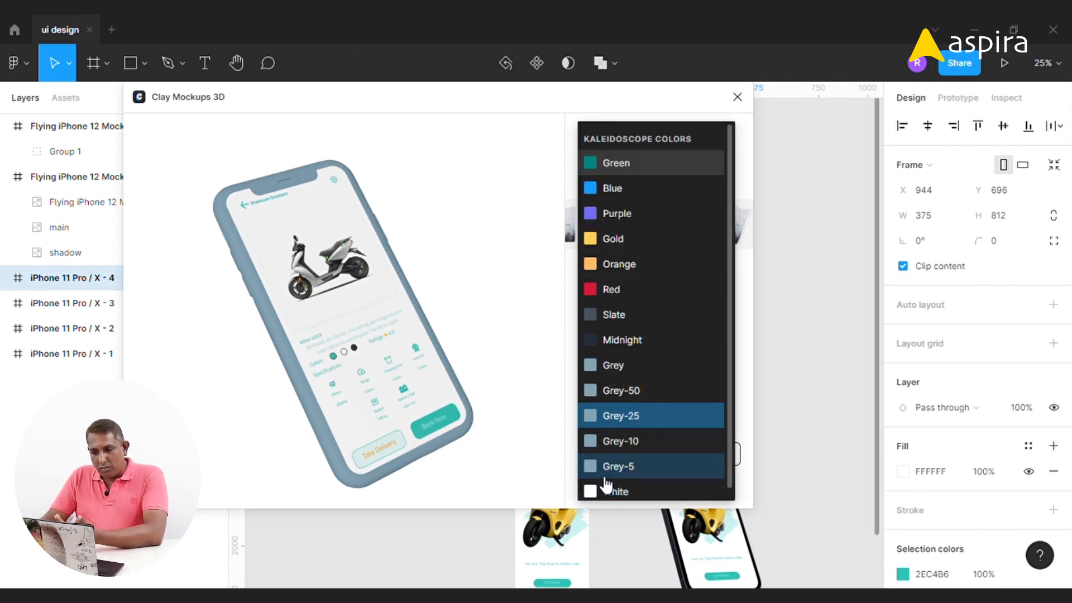
pyautogui.click(611, 491)
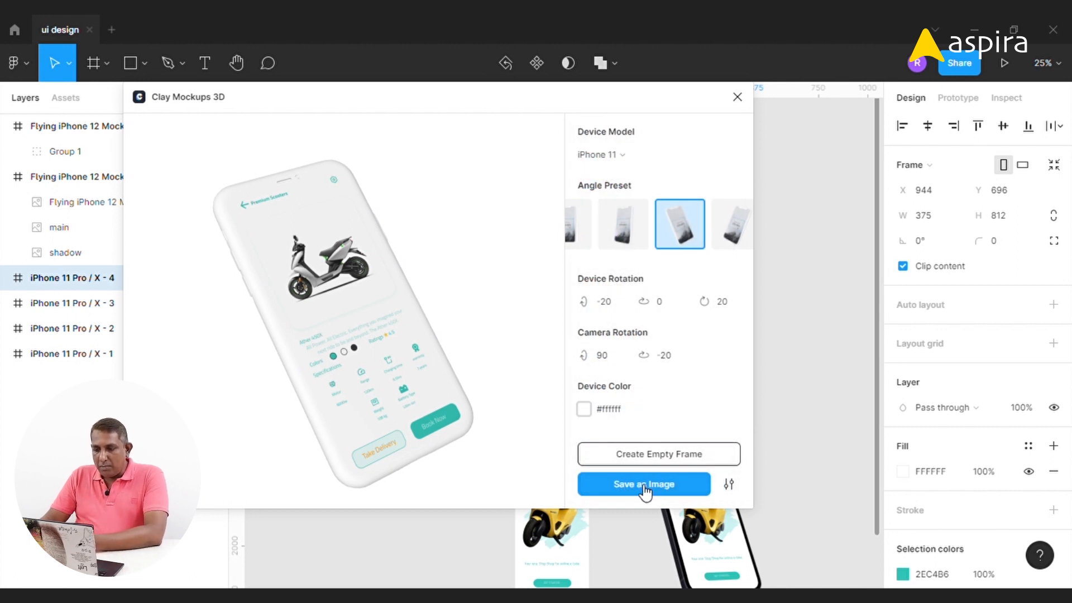
# Save the 3D mockup as an image and move it onto empty canvas beside the other mockups
pyautogui.click(640, 490)
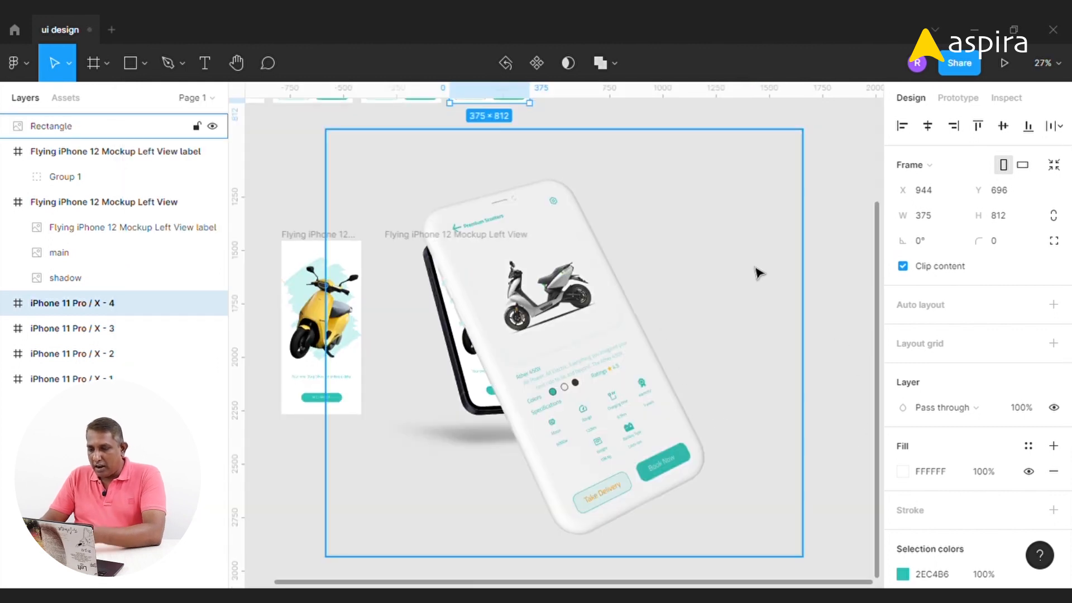
pyautogui.press('-')
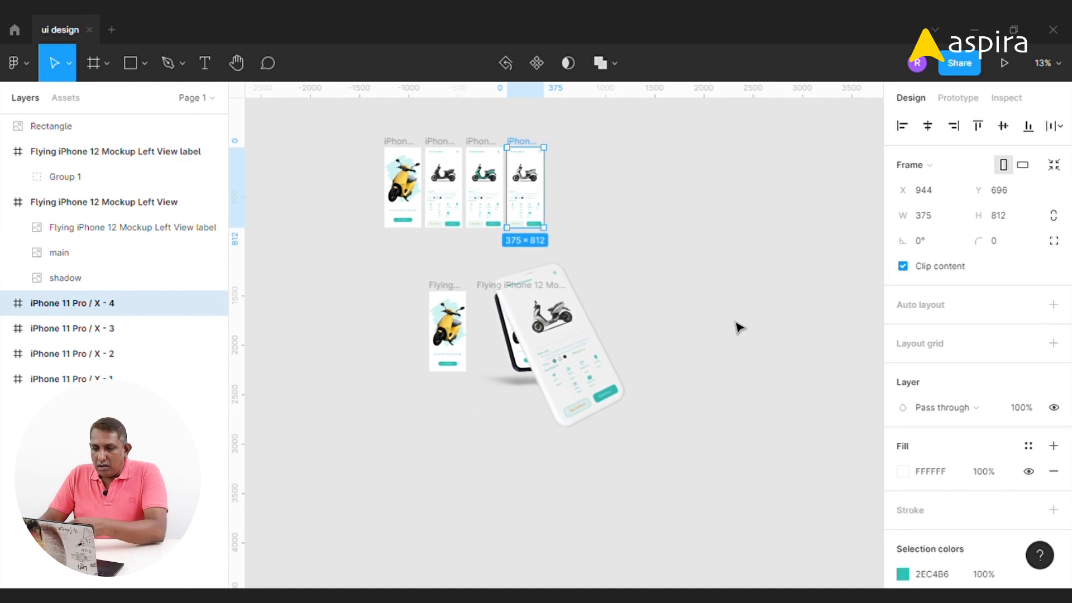
pyautogui.moveTo(569, 338); pyautogui.dragTo(700, 333)
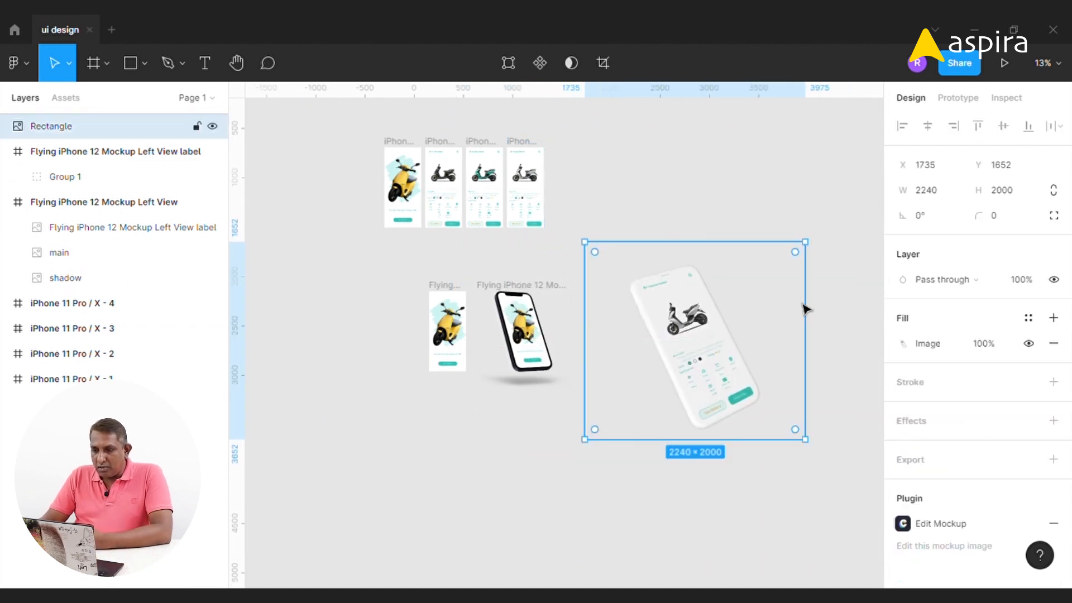
pyautogui.click(689, 204)
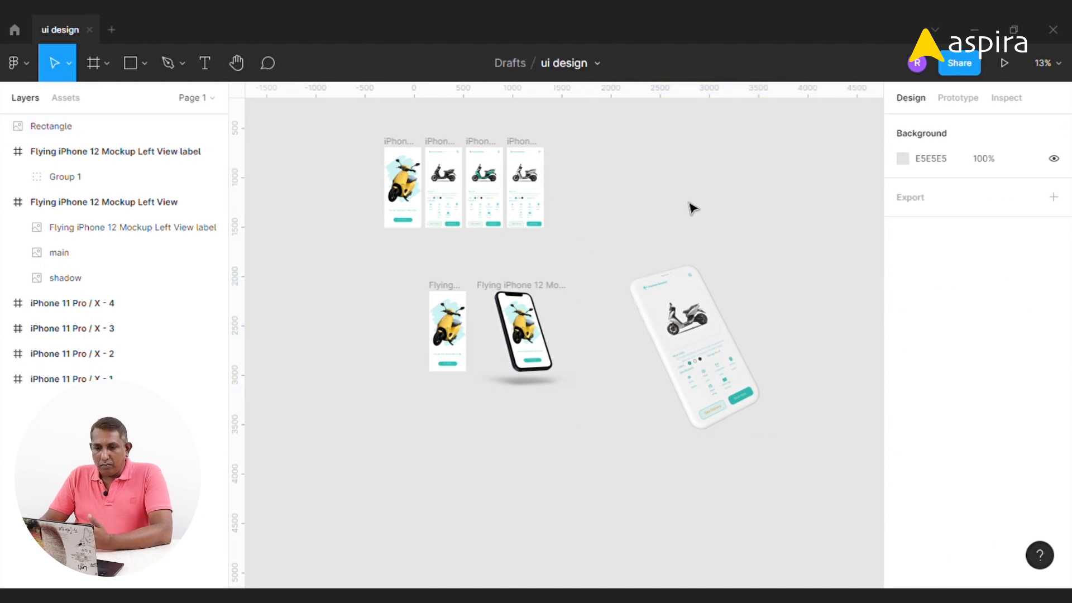
# Launch the MockRocket – 3D Mockups plugin and load the iPhone 11 Pro / X - 2 screen into it
pyautogui.click(23, 64)
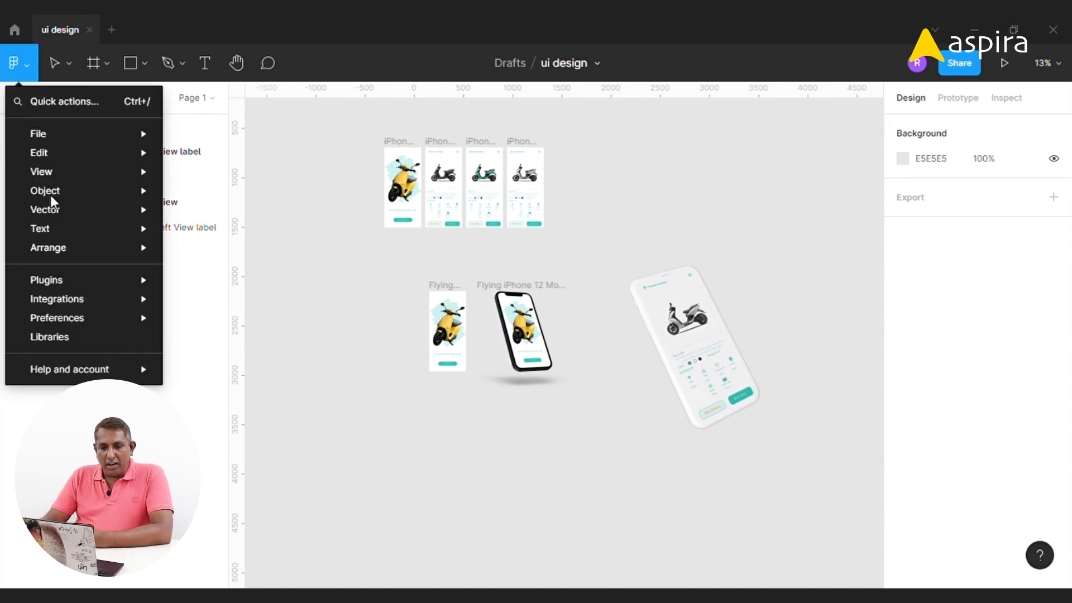
pyautogui.moveTo(71, 280)
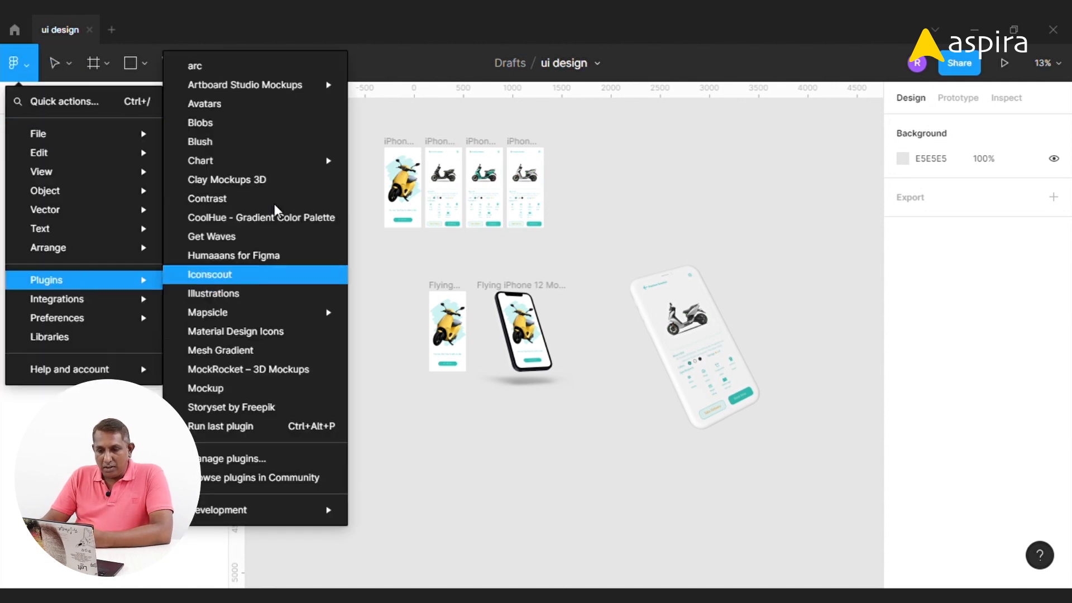
pyautogui.click(267, 371)
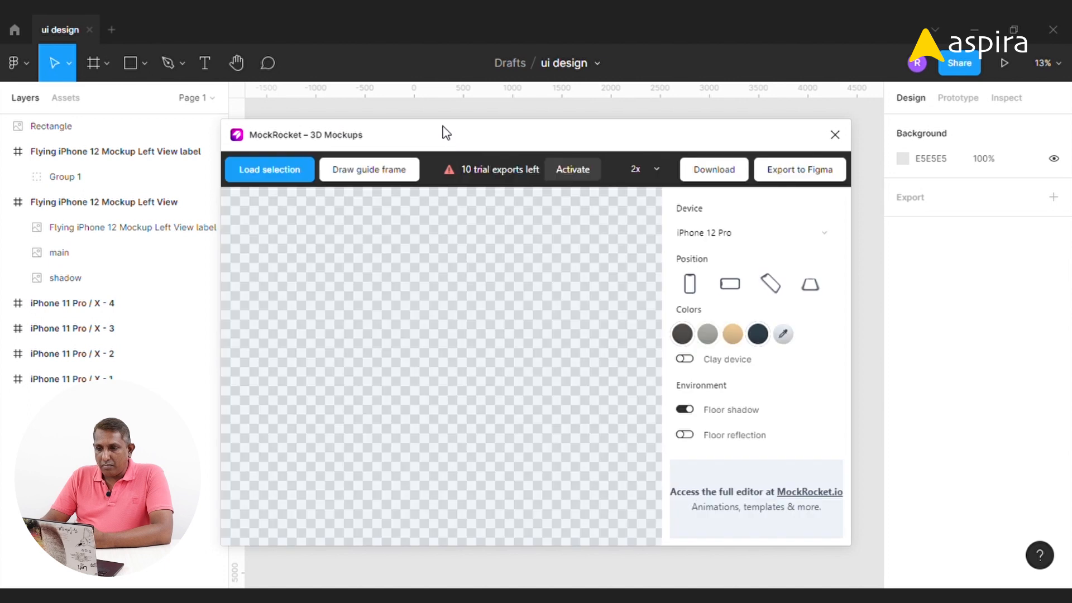
pyautogui.moveTo(442, 132); pyautogui.dragTo(725, 122)
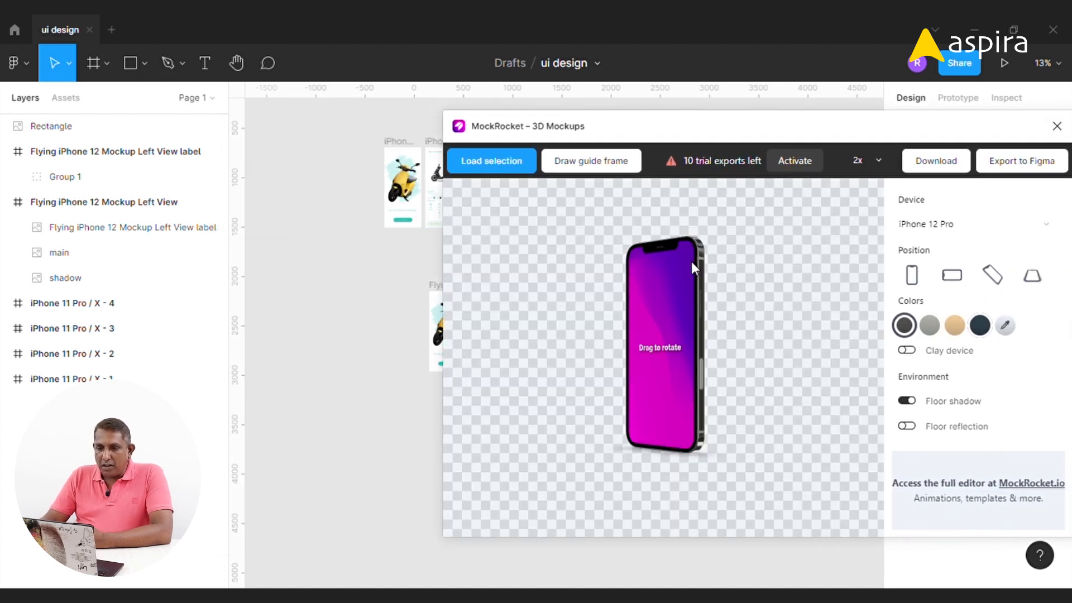
pyautogui.click(433, 147)
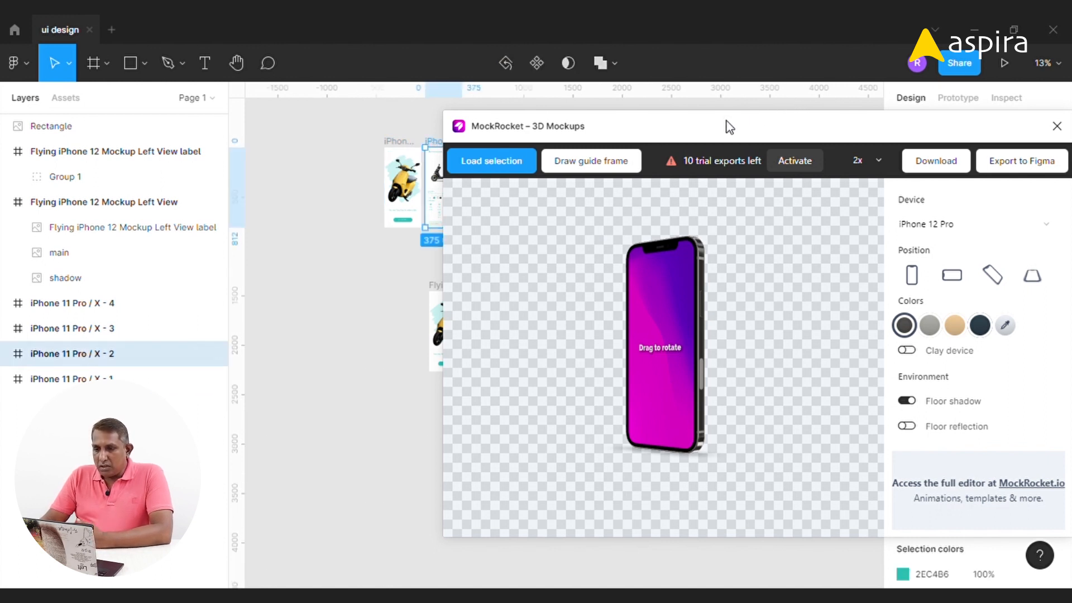
pyautogui.click(490, 167)
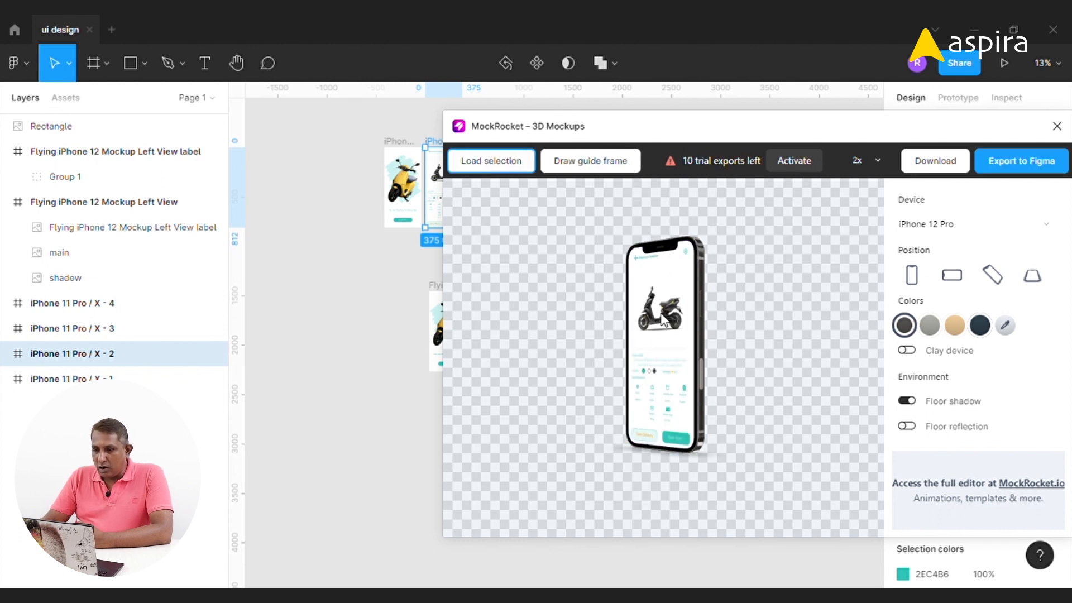
# Try the position presets and rotate the device in the preview
pyautogui.moveTo(742, 133); pyautogui.dragTo(565, 78)
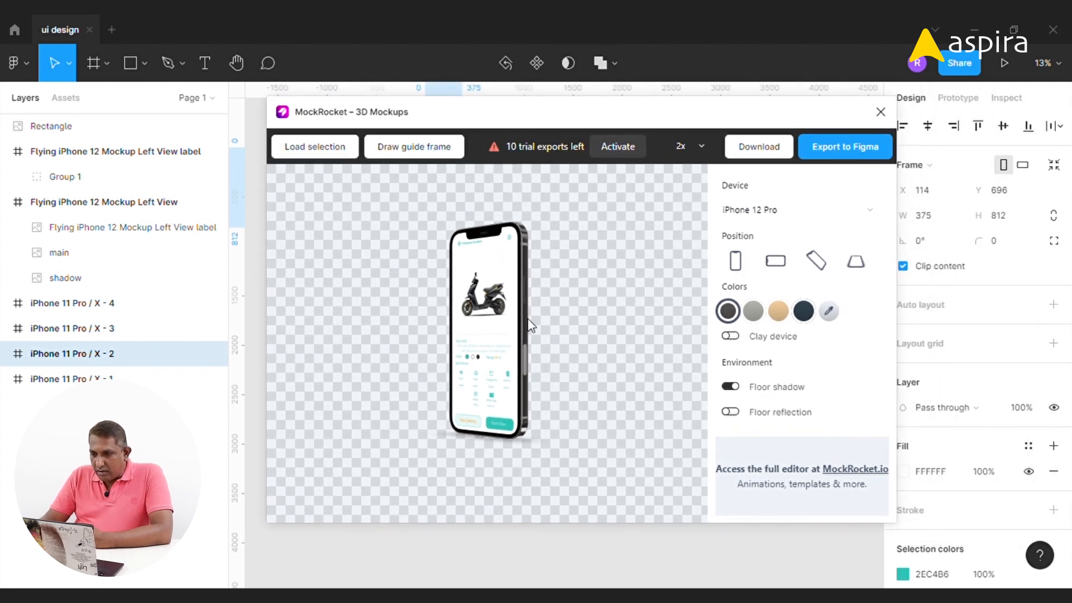
pyautogui.click(785, 265)
pyautogui.click(818, 262)
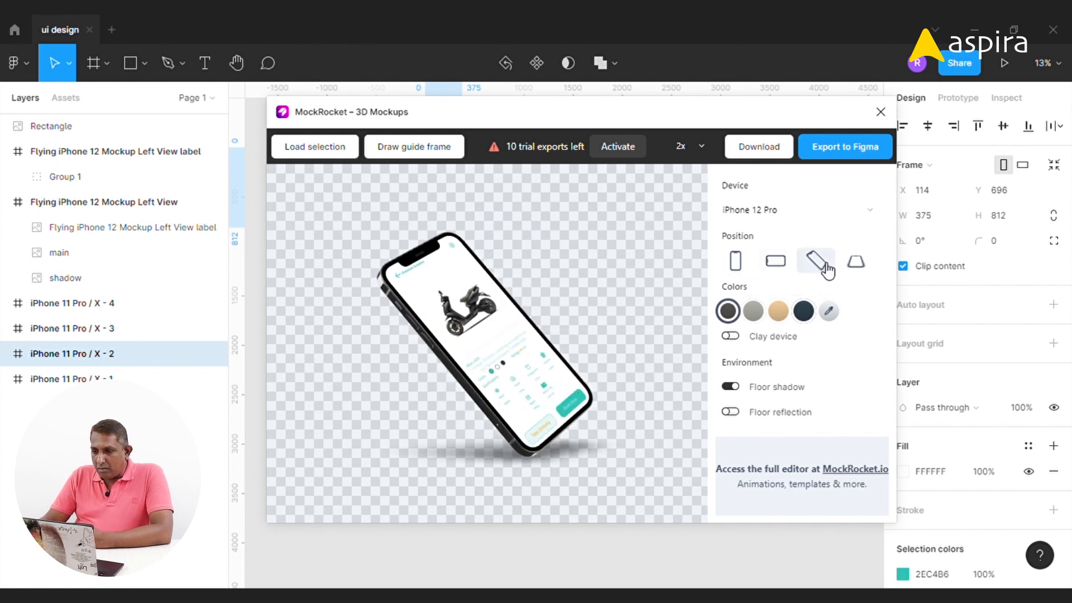
pyautogui.click(858, 266)
pyautogui.moveTo(505, 292); pyautogui.dragTo(565, 320)
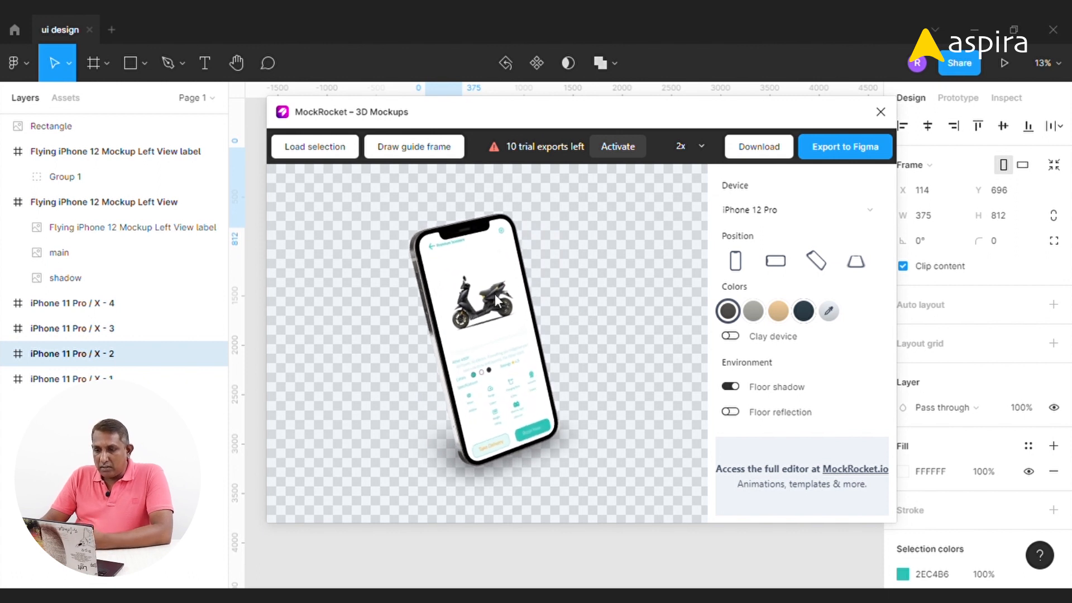
pyautogui.moveTo(518, 312)
pyautogui.mouseDown()
pyautogui.moveTo(508, 321)
pyautogui.moveTo(531, 323)
pyautogui.mouseUp()
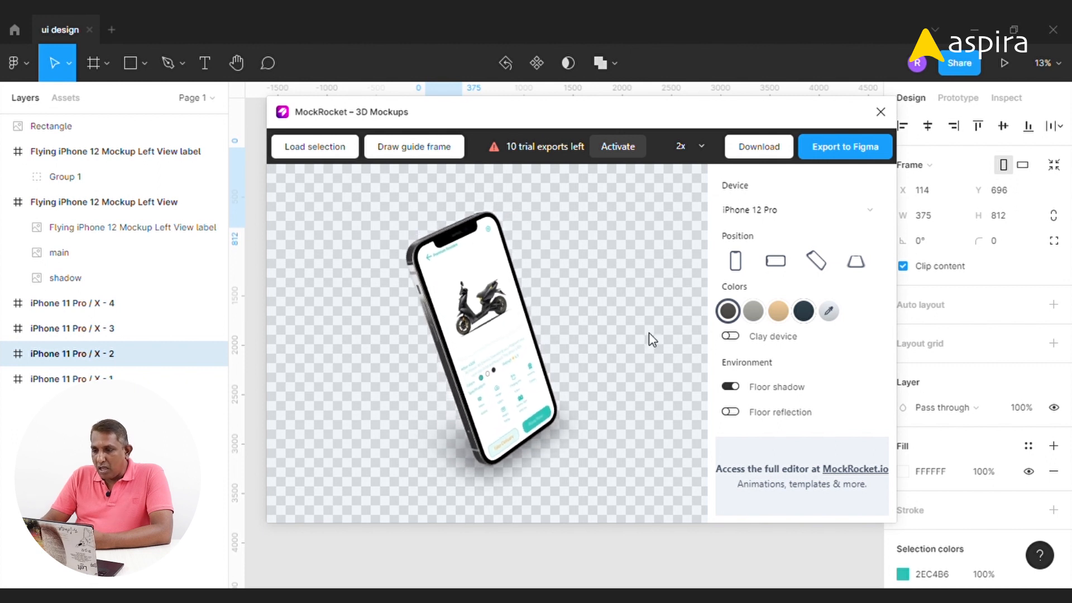
# Try grey, gold and blue device colors and keep iPhone 12 Pro as the device
pyautogui.click(753, 311)
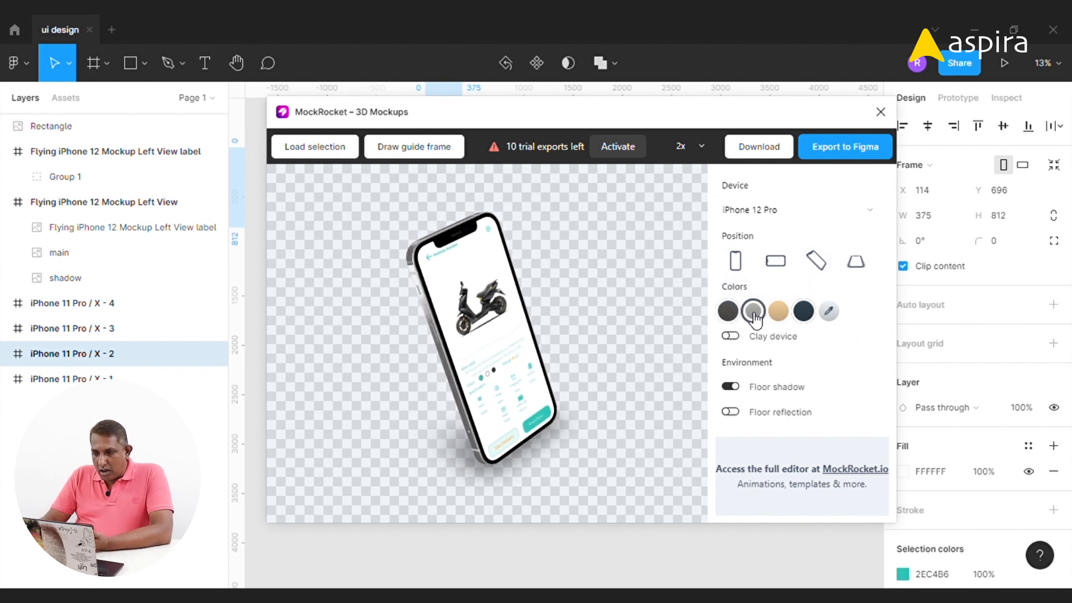
pyautogui.click(777, 318)
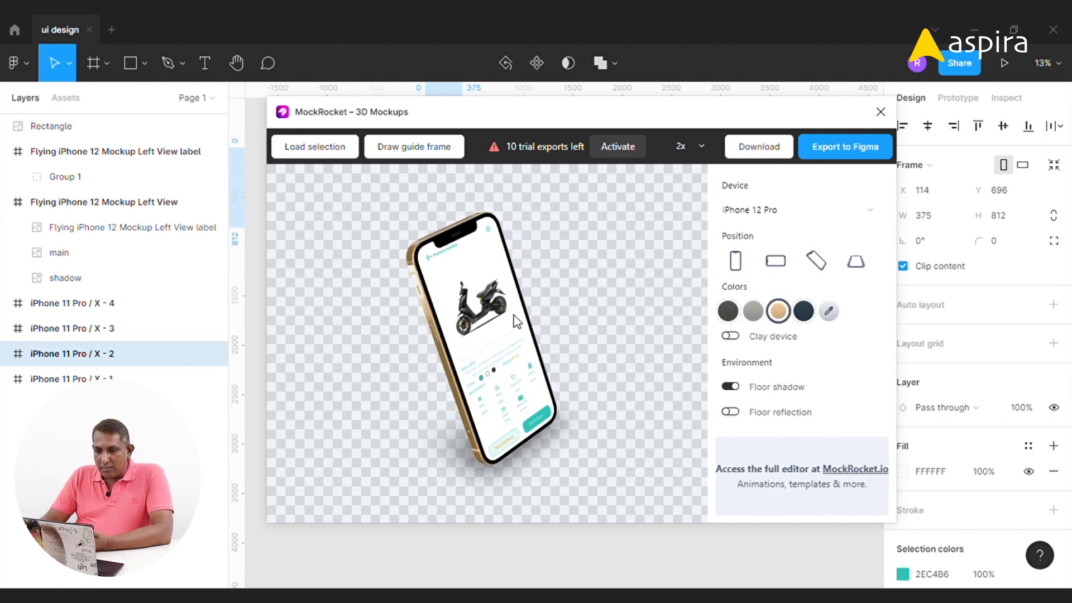
pyautogui.moveTo(522, 316); pyautogui.dragTo(488, 315)
pyautogui.click(803, 312)
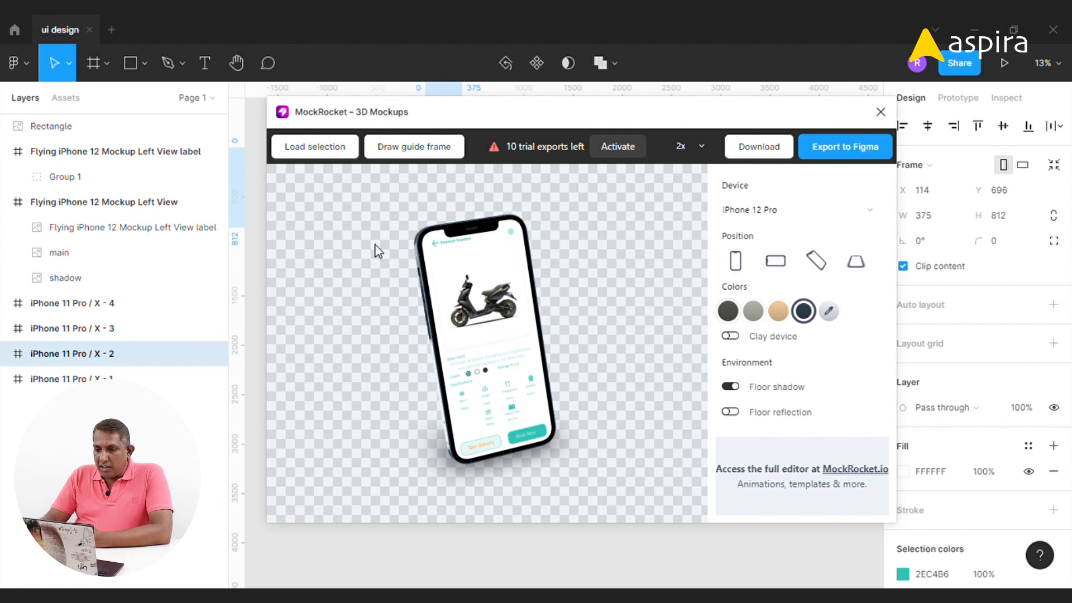
pyautogui.click(797, 214)
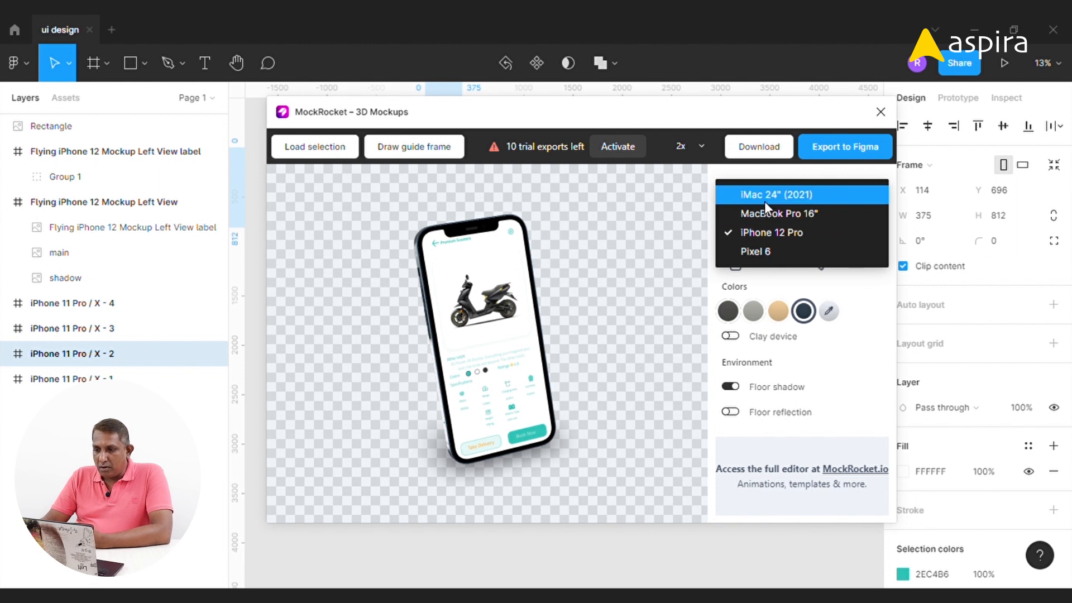
pyautogui.click(758, 234)
# Reload the selected screen and rotate the device to an angled side view
pyautogui.click(314, 146)
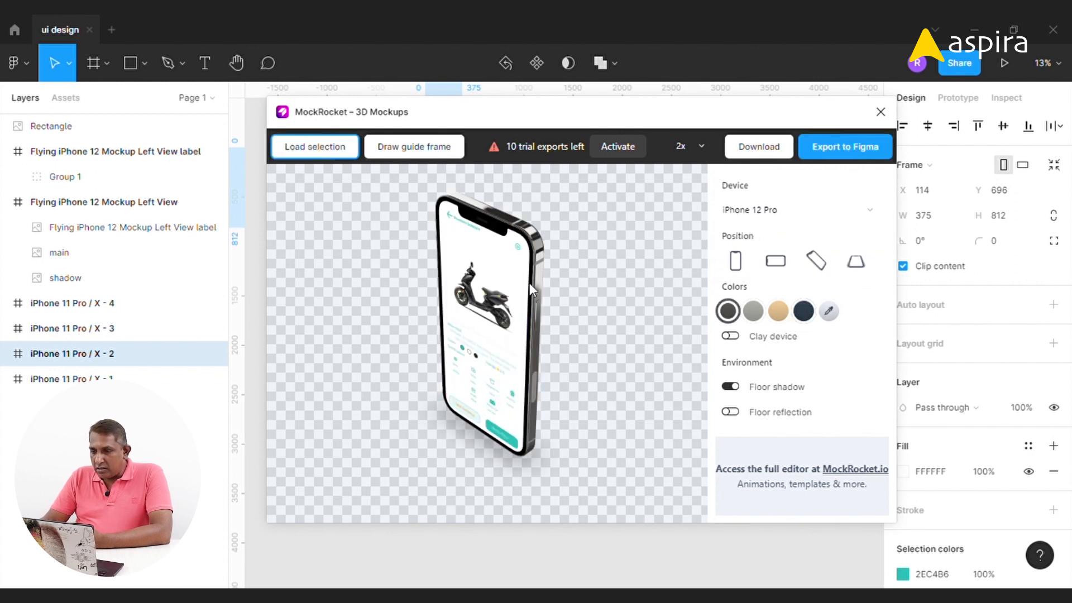
pyautogui.moveTo(520, 321); pyautogui.dragTo(592, 321)
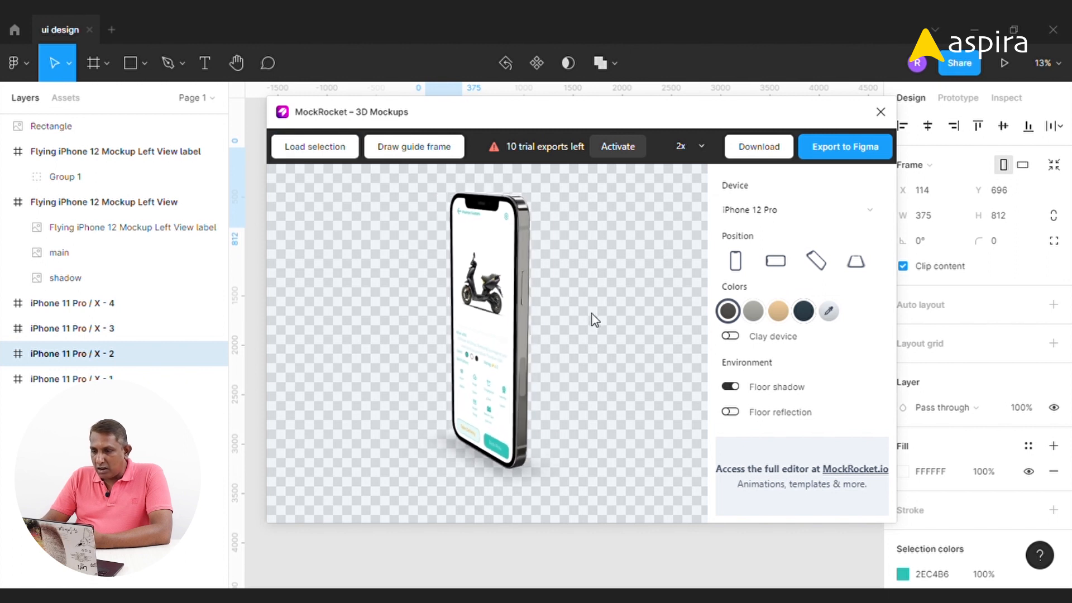
# Try preset and custom device colors, finishing on the custom teal #16A5A5
pyautogui.click(753, 311)
pyautogui.click(777, 317)
pyautogui.click(807, 316)
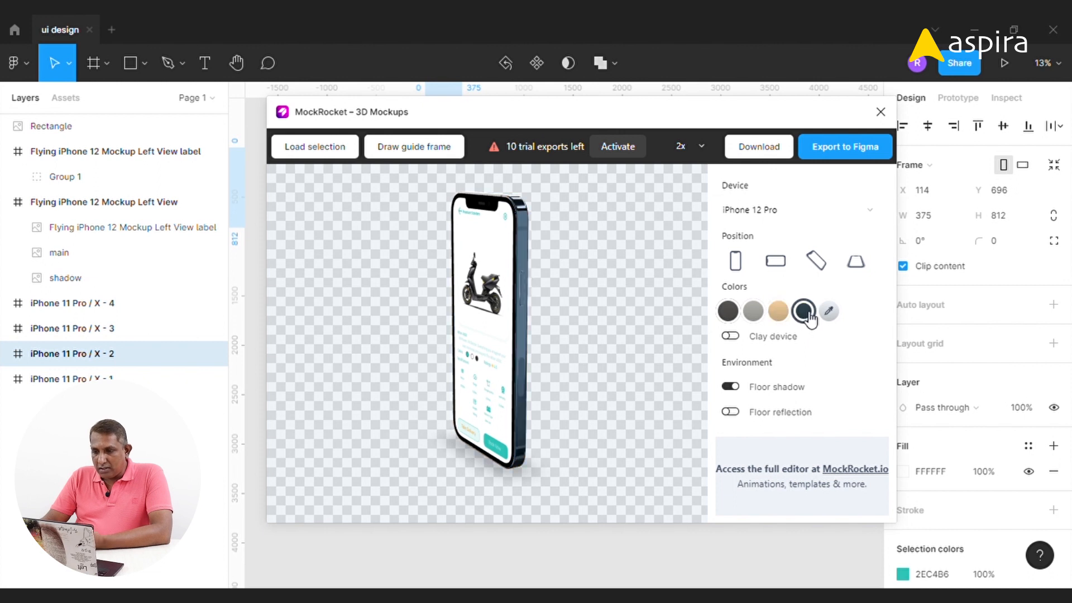
pyautogui.click(828, 311)
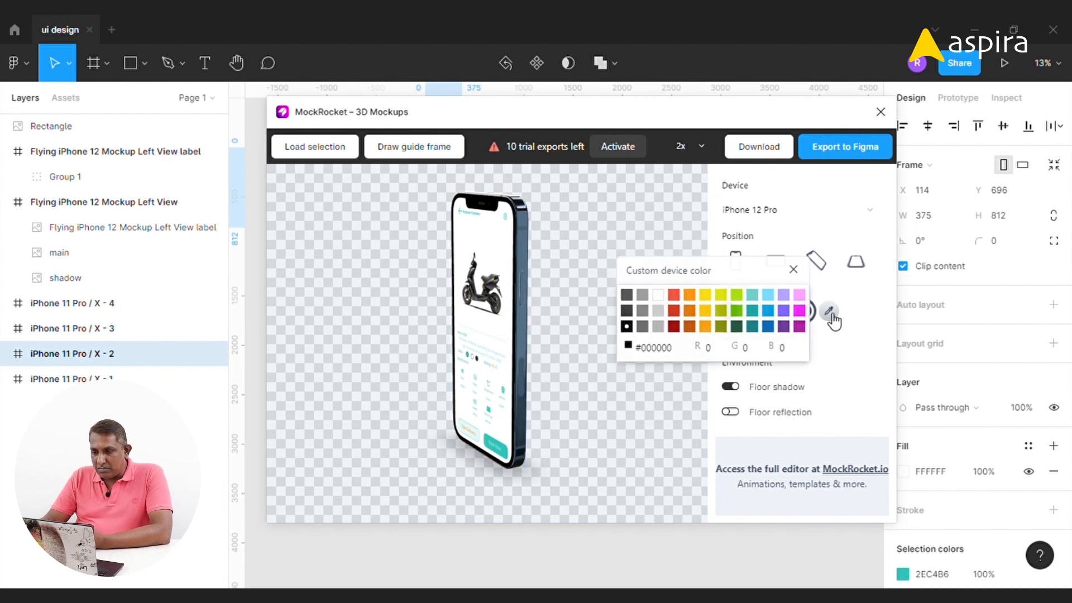
pyautogui.click(705, 296)
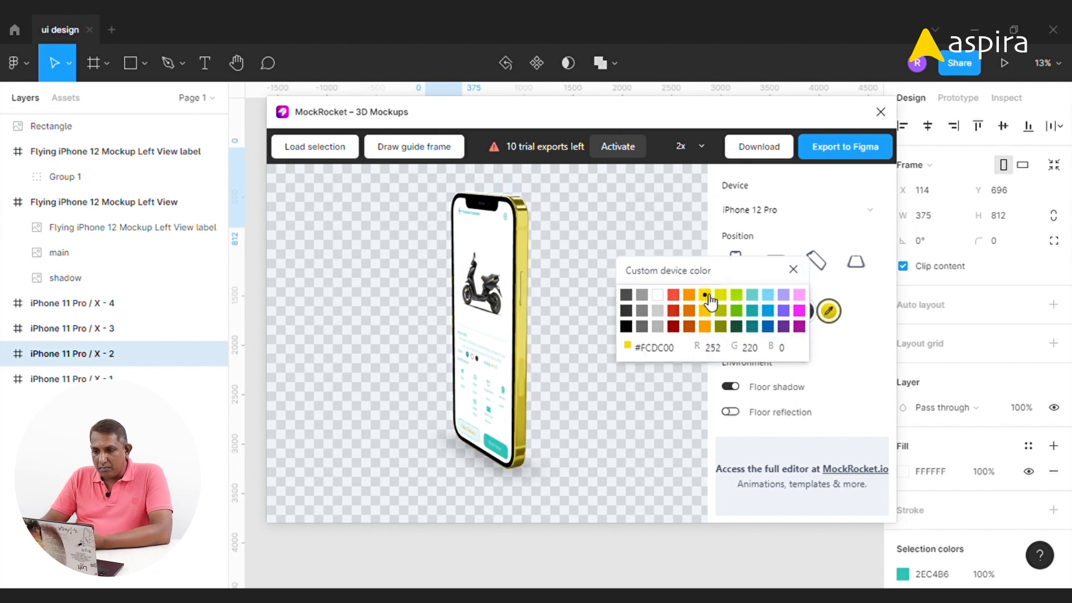
pyautogui.click(798, 295)
pyautogui.click(800, 327)
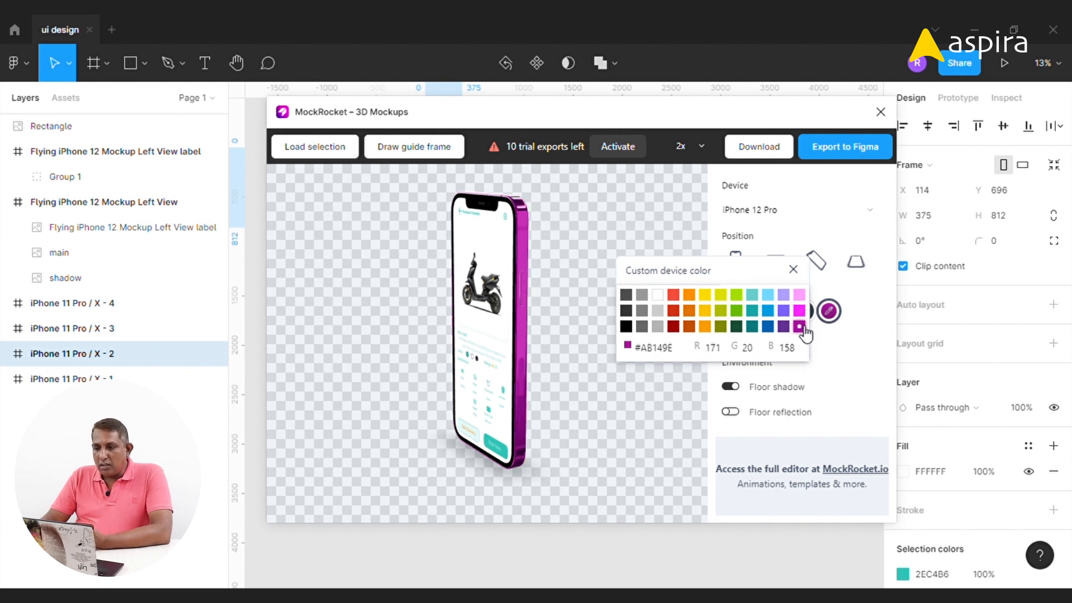
pyautogui.click(752, 328)
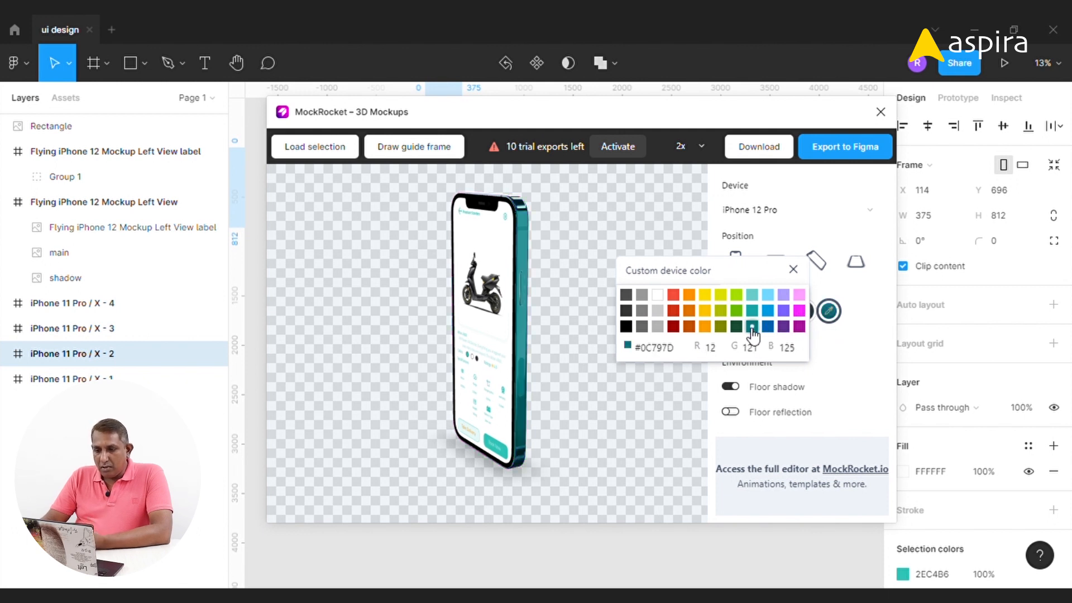
pyautogui.click(752, 310)
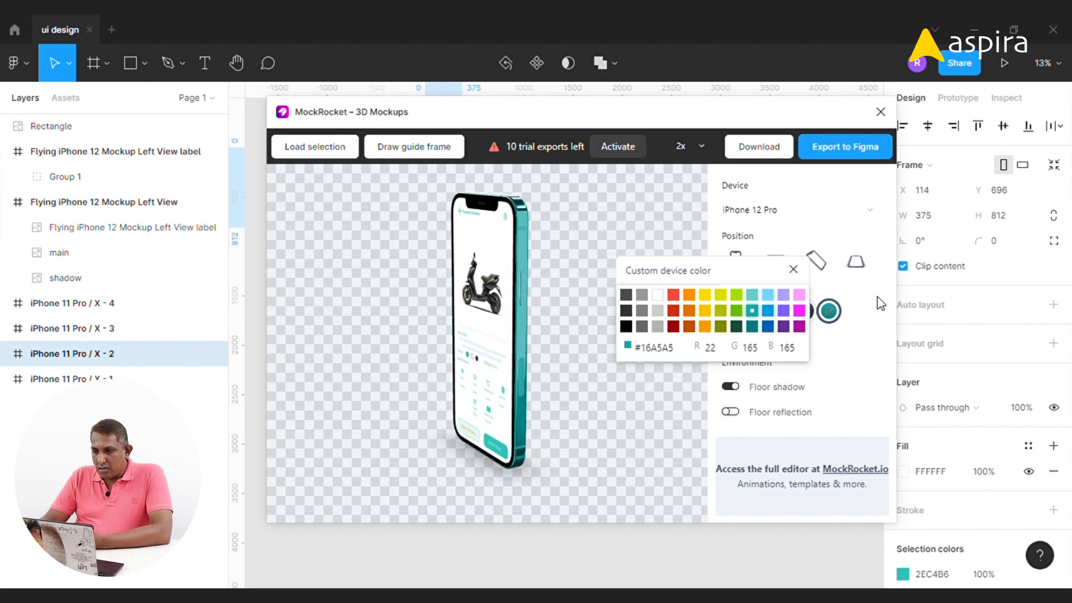
pyautogui.click(793, 269)
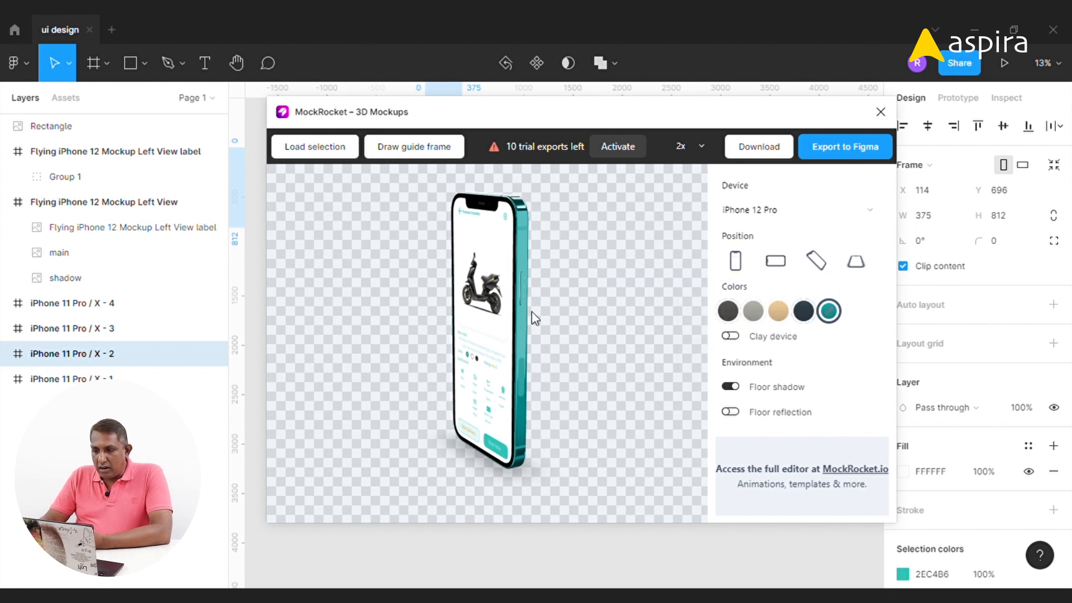
# Try the Clay device, floor shadow and floor reflection toggles
pyautogui.click(731, 337)
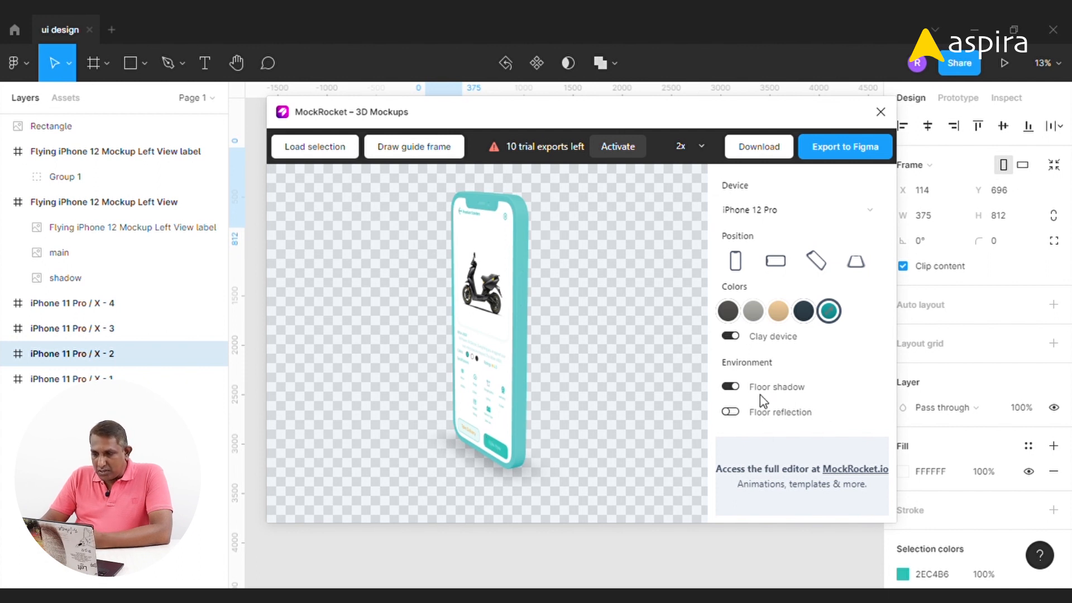
pyautogui.click(730, 387)
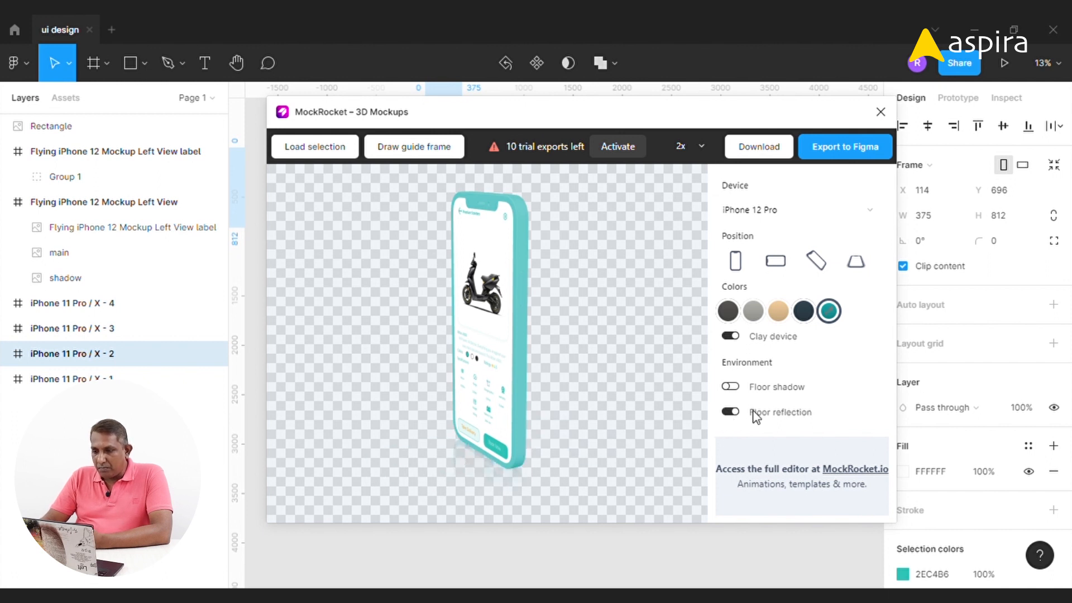
pyautogui.click(729, 413)
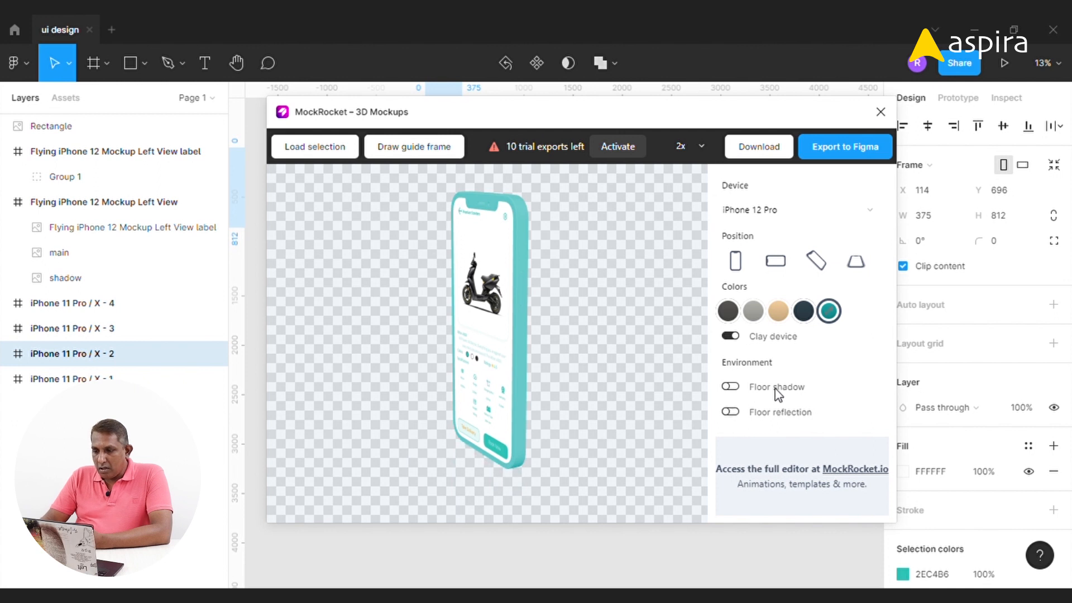
pyautogui.click(731, 386)
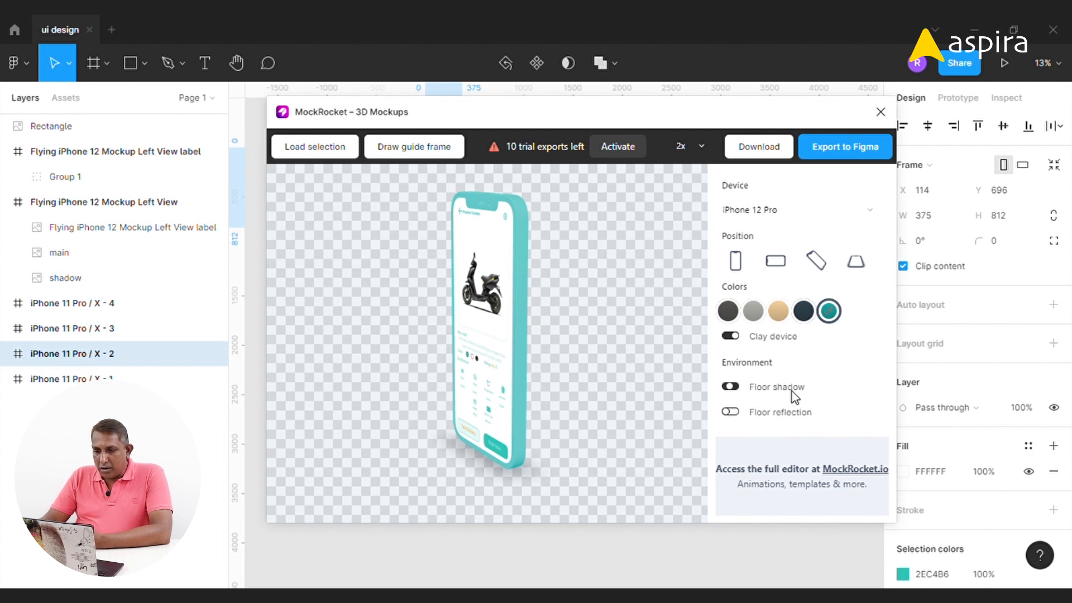
pyautogui.click(727, 337)
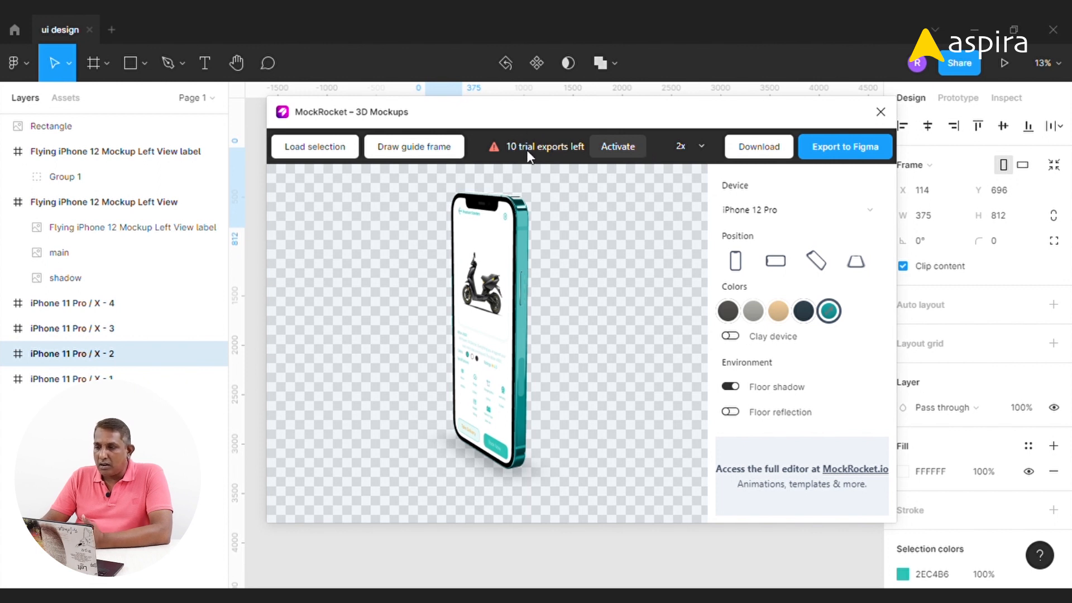
# Export the 3D mockup to Figma and close the plugin
pyautogui.click(840, 152)
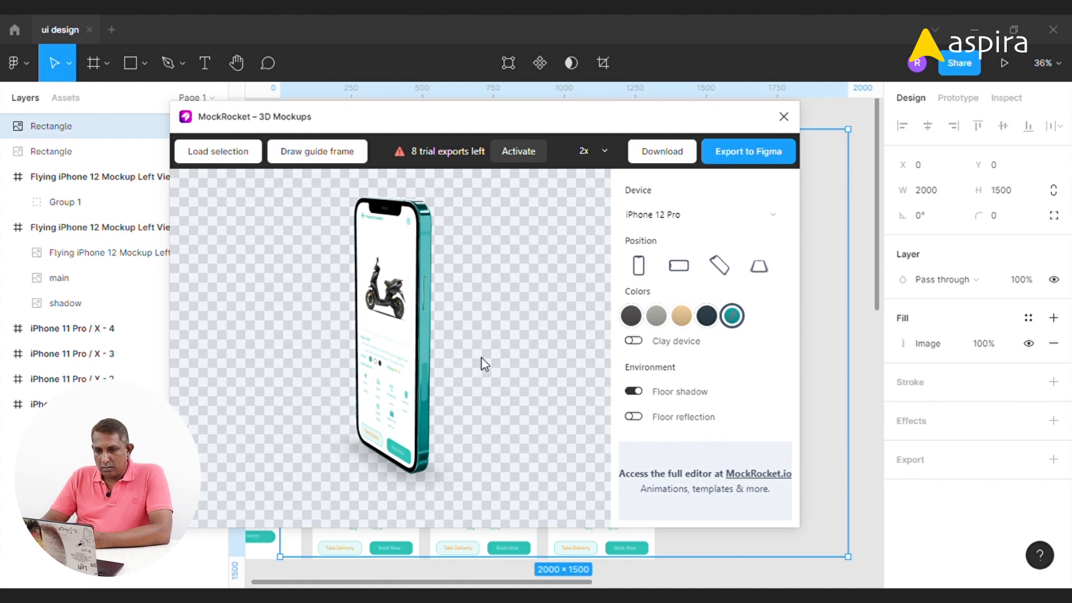
pyautogui.moveTo(663, 109); pyautogui.dragTo(756, 141)
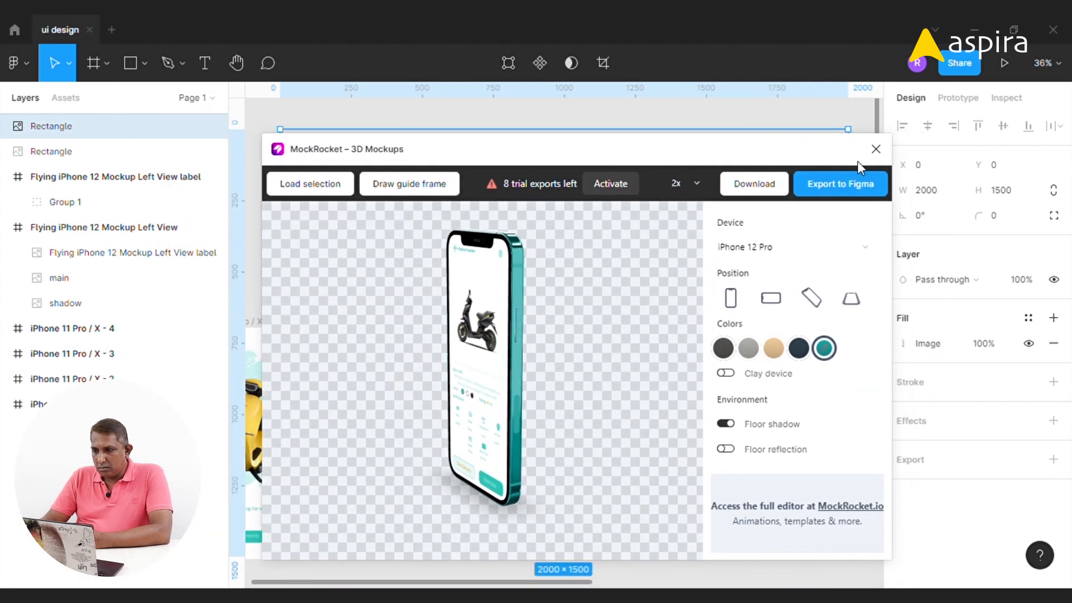
pyautogui.click(875, 151)
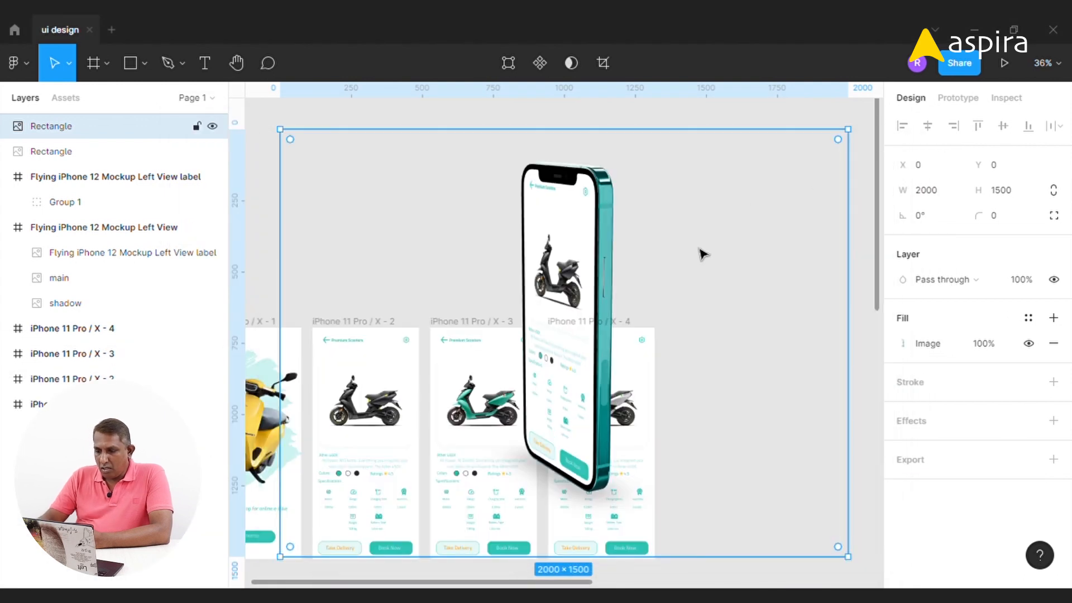
# Move the exported mockup image onto empty canvas beside the app screens
pyautogui.press('-')
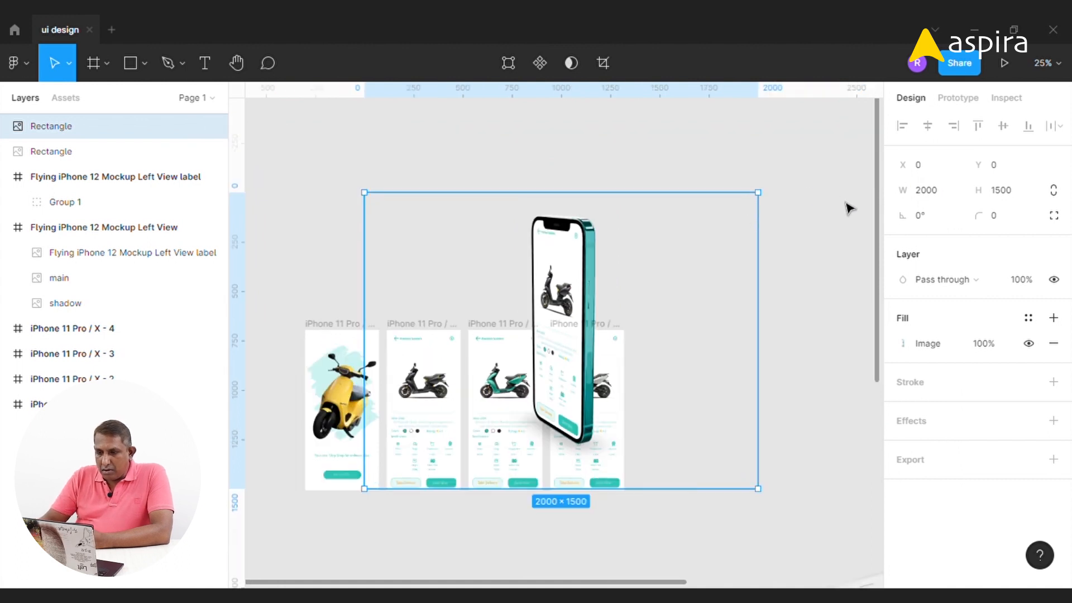
pyautogui.moveTo(573, 288); pyautogui.dragTo(822, 272)
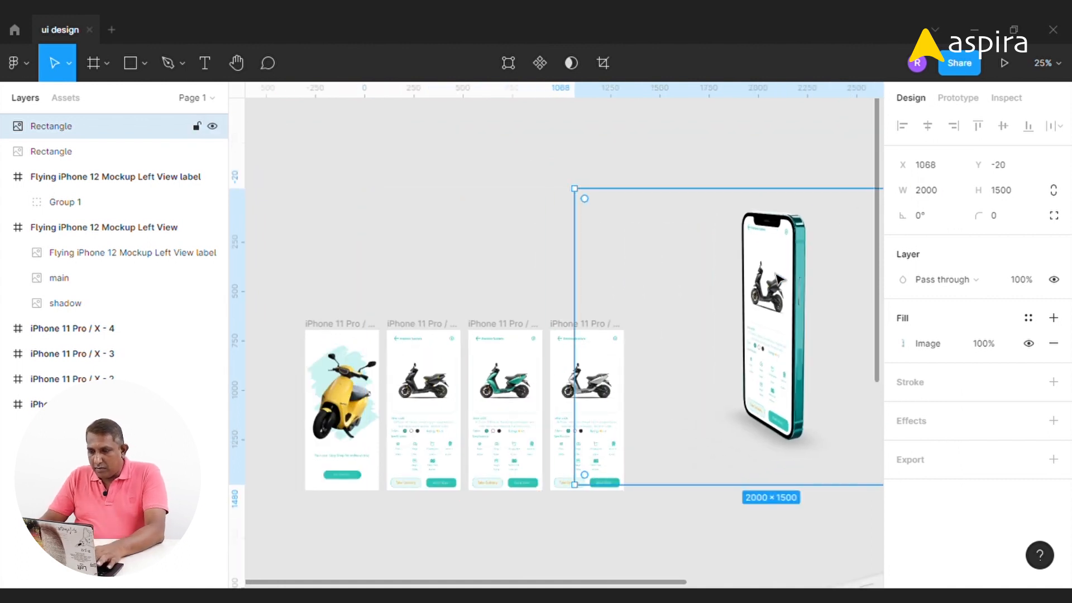
pyautogui.moveTo(735, 402); pyautogui.dragTo(683, 358)
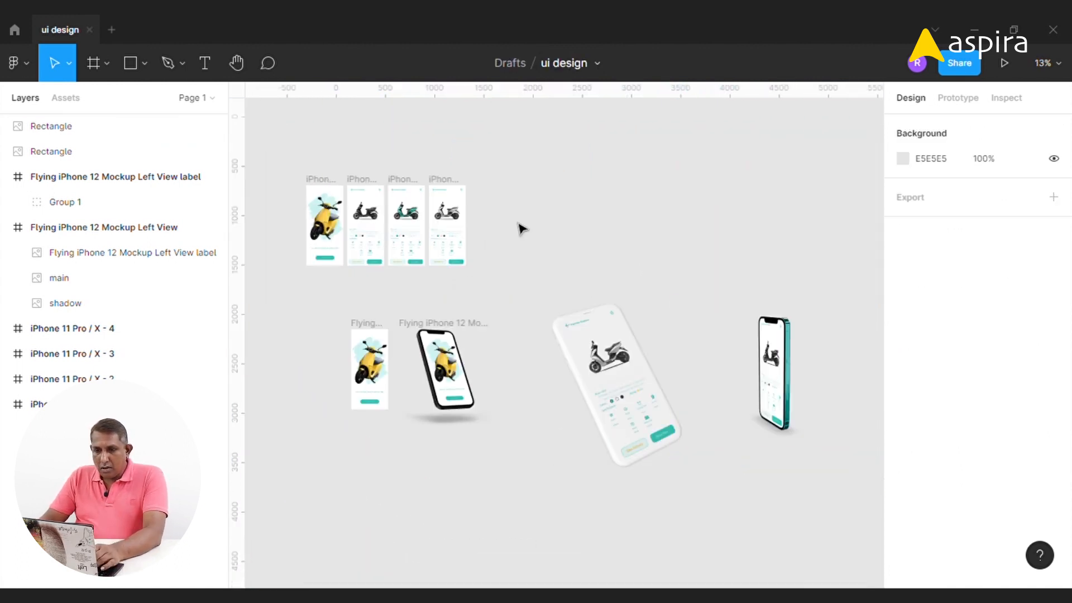
pyautogui.press('z')
pyautogui.moveTo(268, 153); pyautogui.dragTo(519, 387)
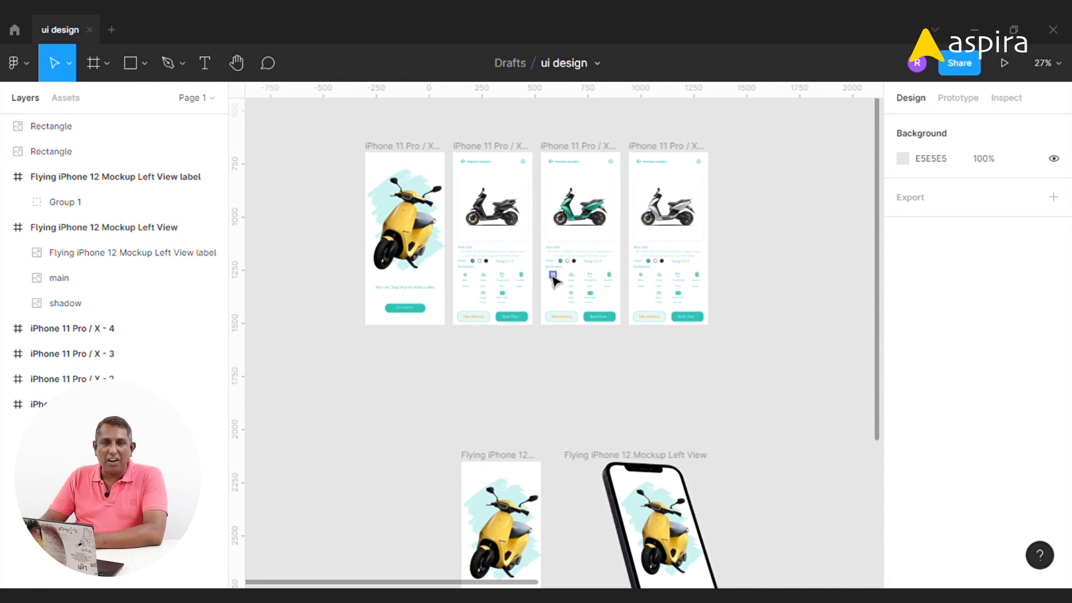
# Launch the Mockup plugin and open the Wooden Hand iPhone 12 Pro mockup from its Mockup Library
pyautogui.click(18, 62)
pyautogui.moveTo(77, 284)
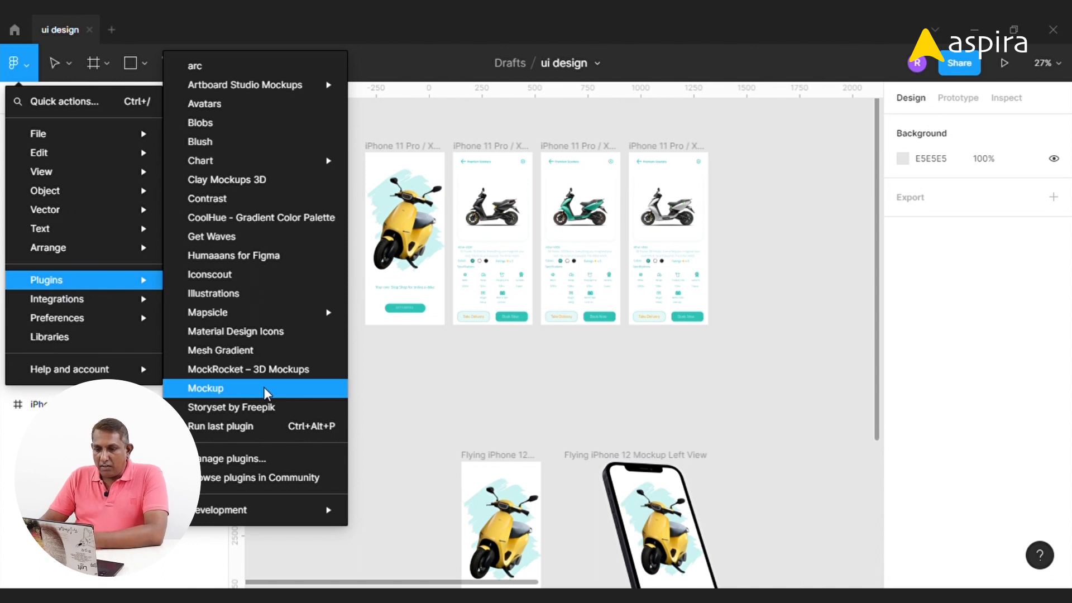
pyautogui.click(266, 392)
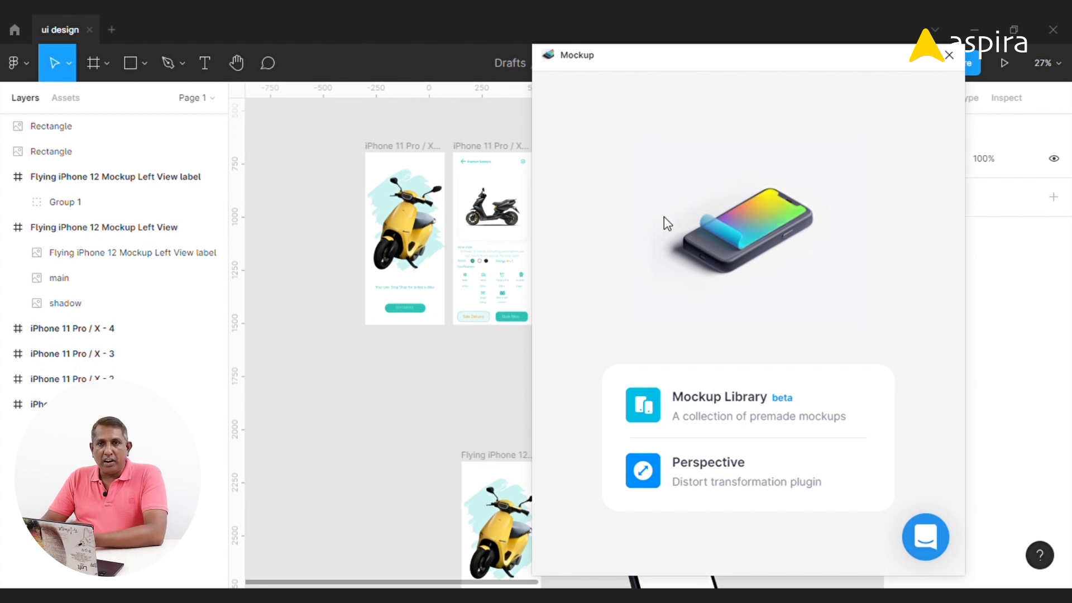
pyautogui.click(736, 408)
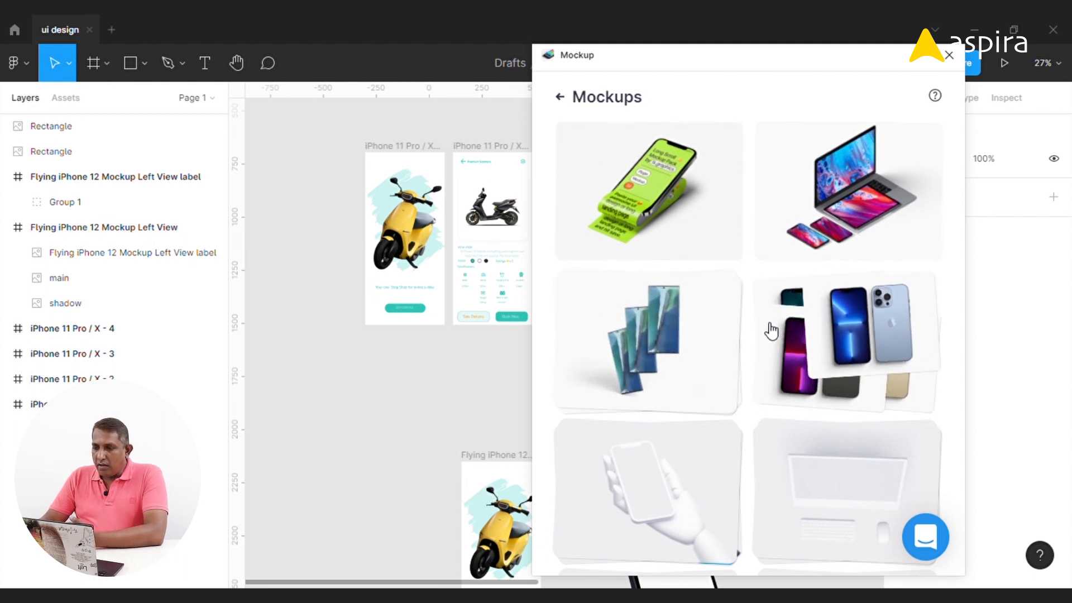
pyautogui.scroll(-10, 789, 283)
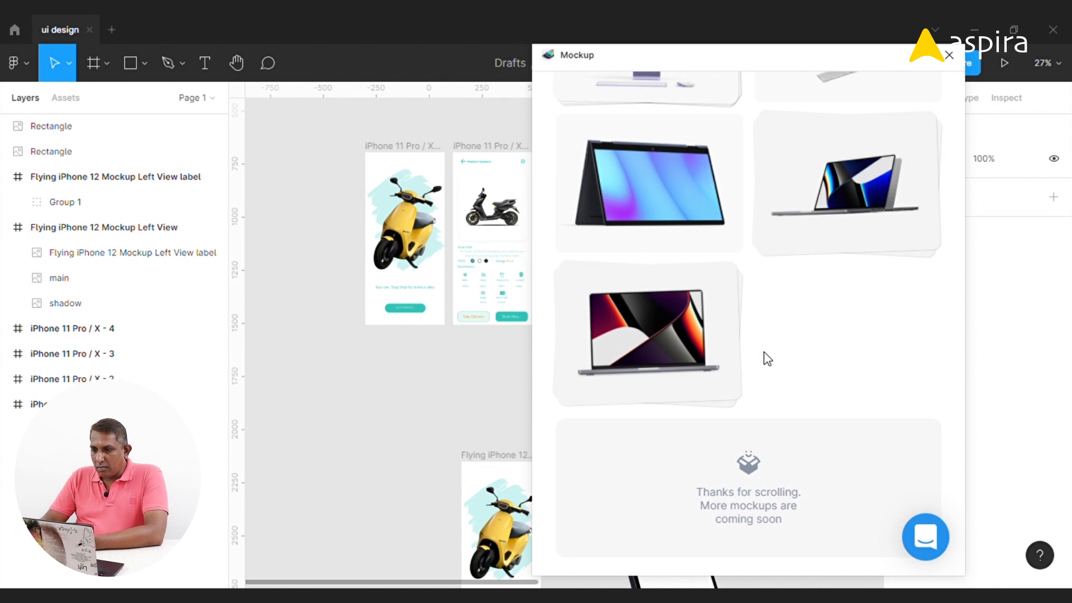
pyautogui.scroll(10, 773, 339)
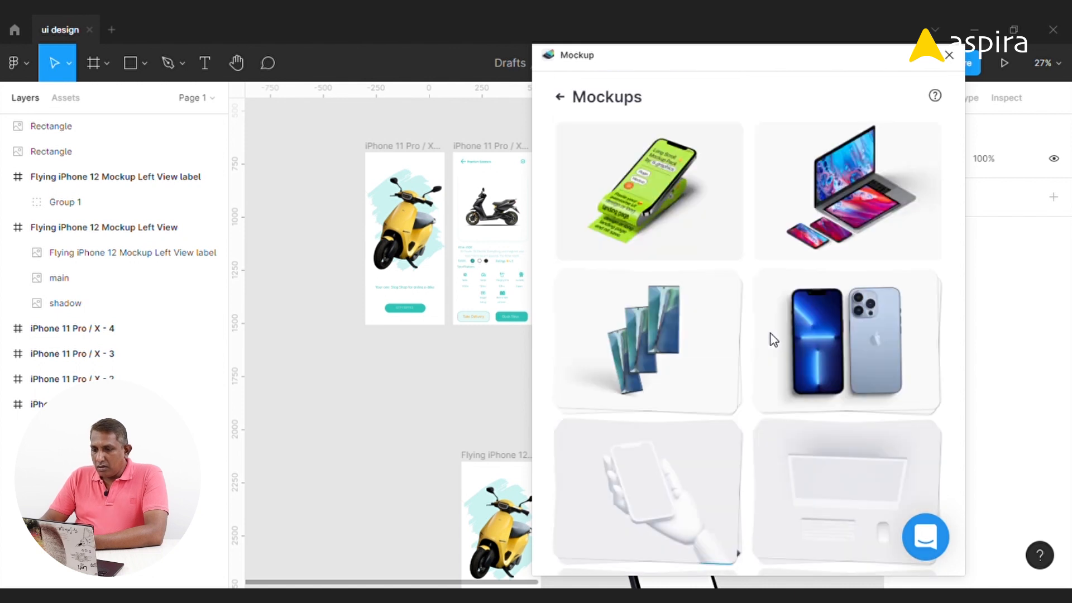
pyautogui.moveTo(622, 490)
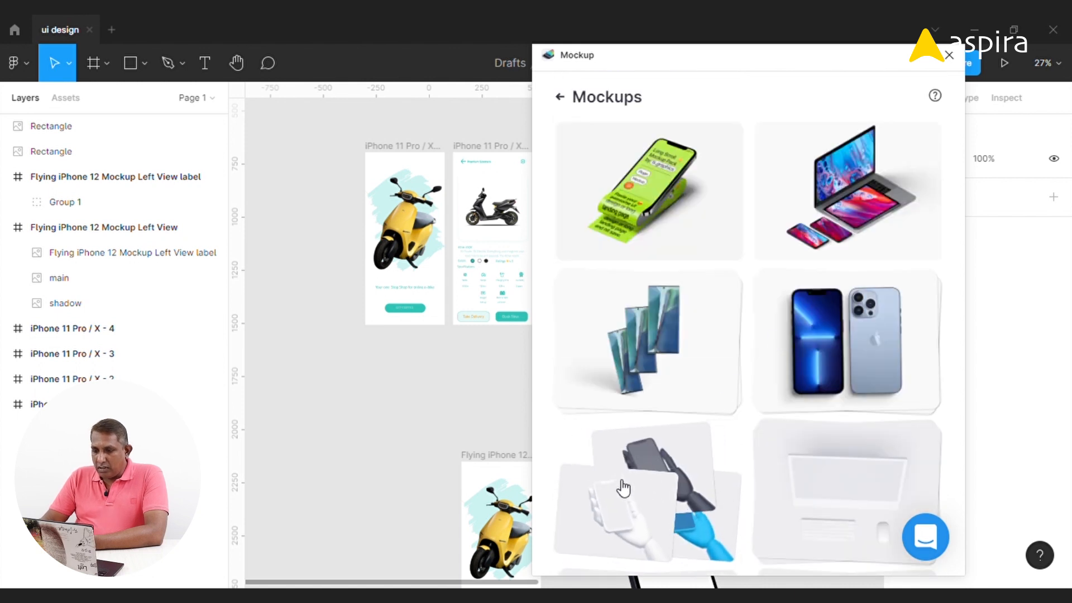
pyautogui.click(649, 466)
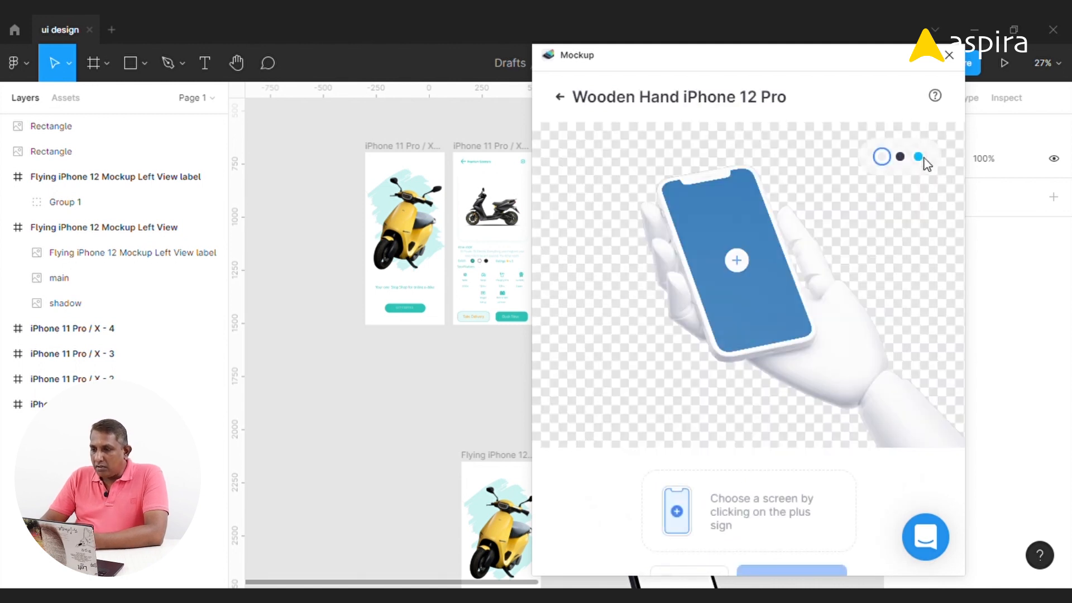
# Switch the hand color to blue and place the yellow scooter splash screen onto the phone, cropping it
pyautogui.click(900, 157)
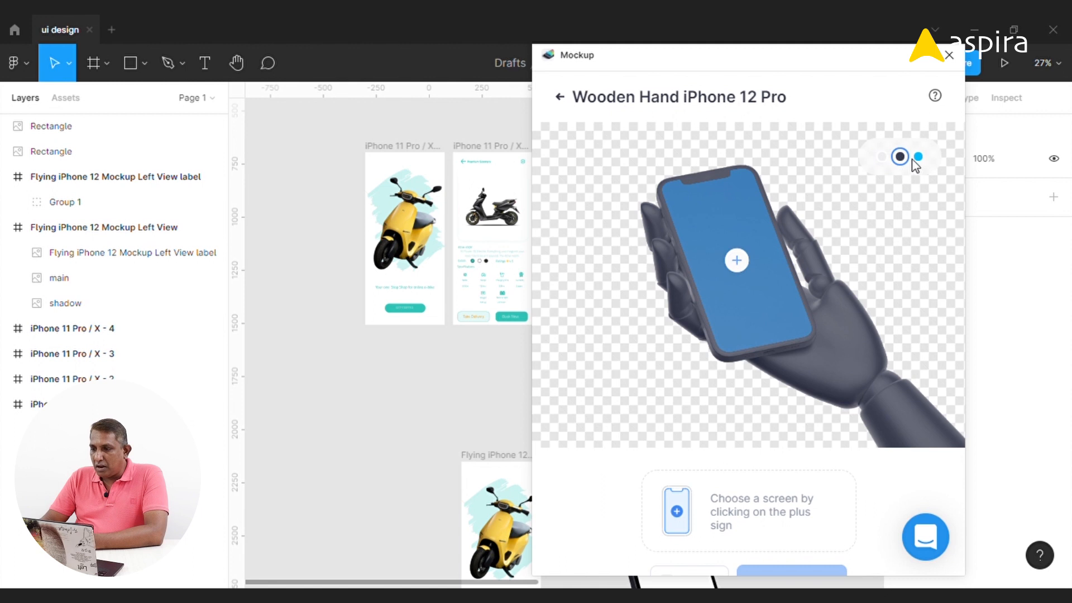
pyautogui.click(918, 158)
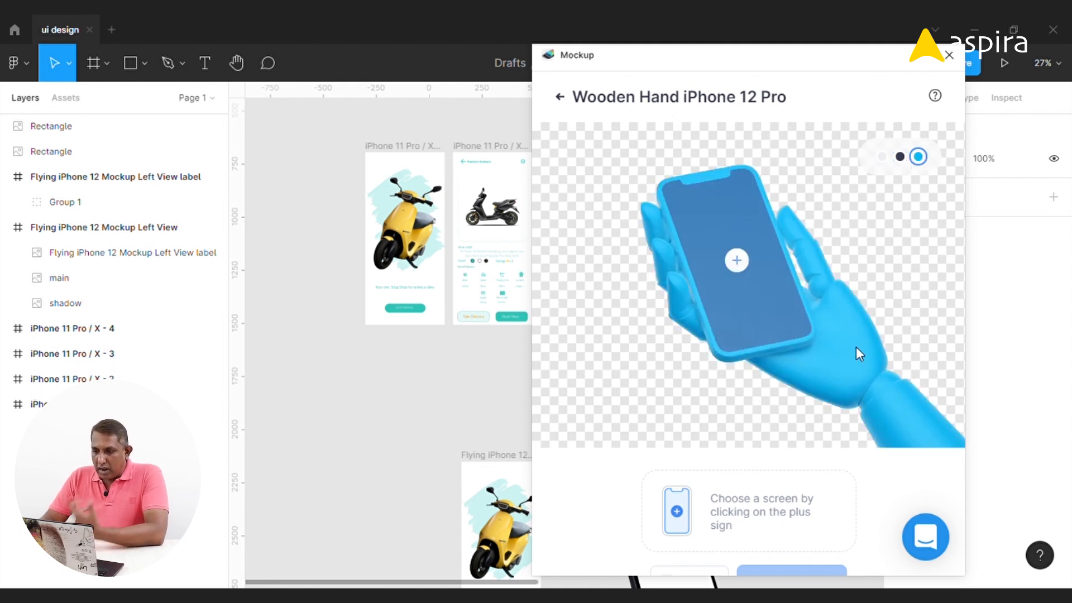
pyautogui.click(738, 262)
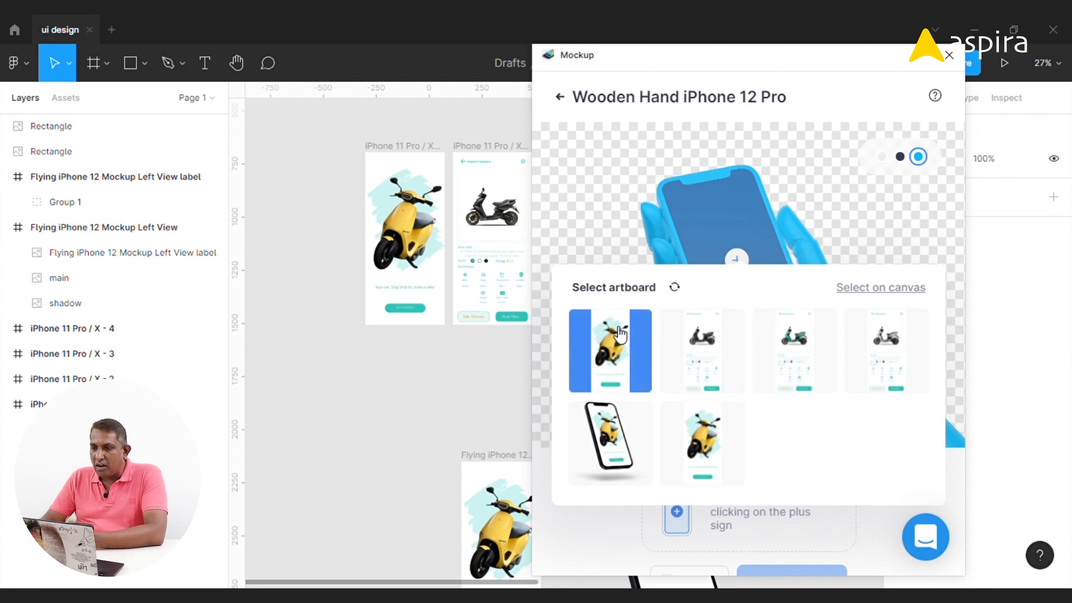
pyautogui.click(618, 334)
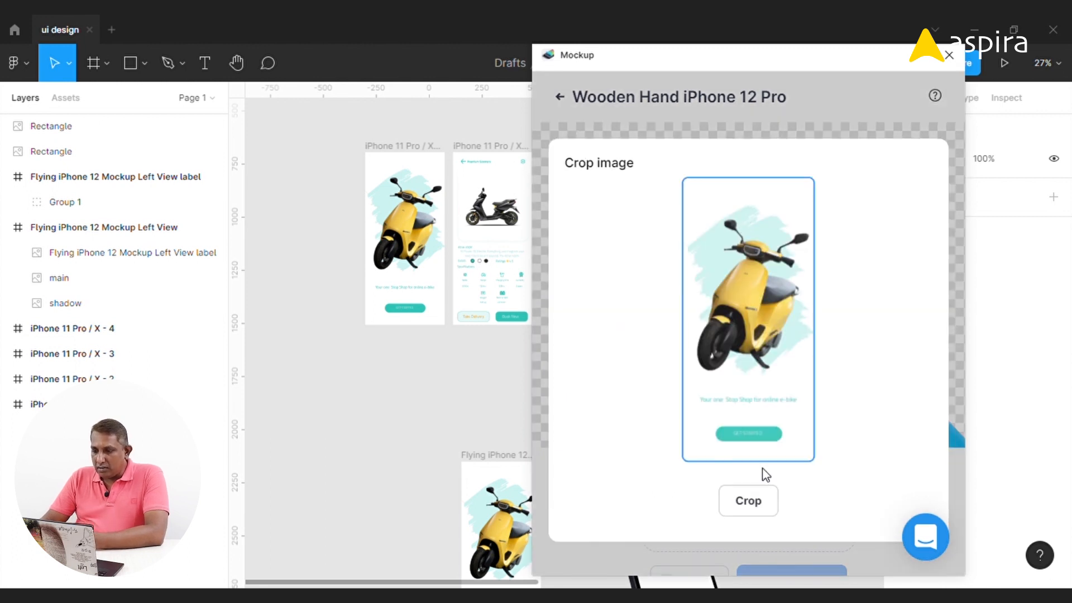
pyautogui.click(747, 500)
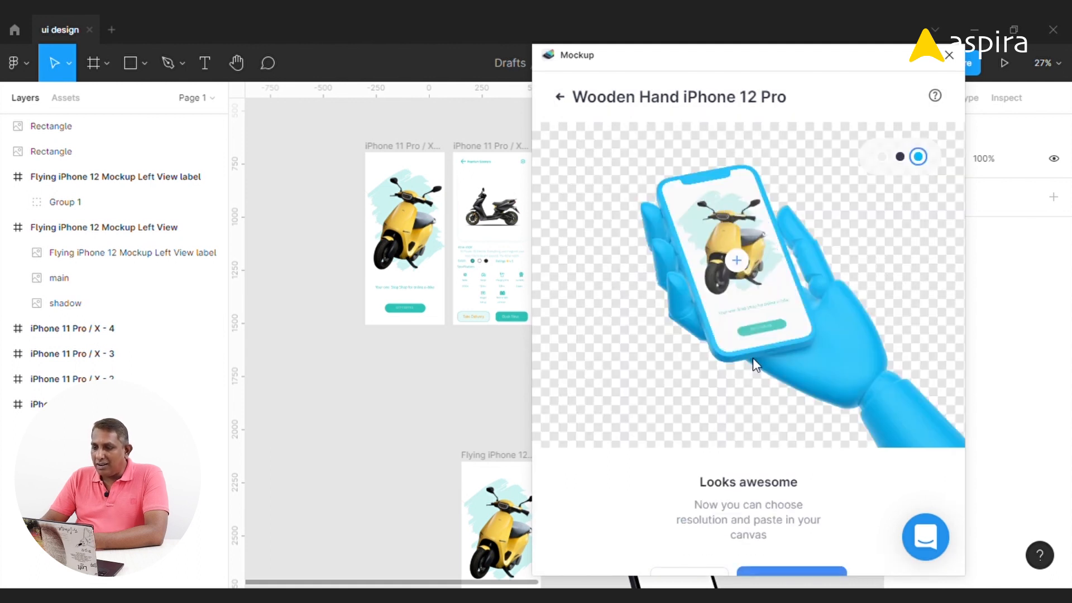
# Replace the phone screen with the black scooter details screen and crop it
pyautogui.click(679, 365)
pyautogui.click(650, 401)
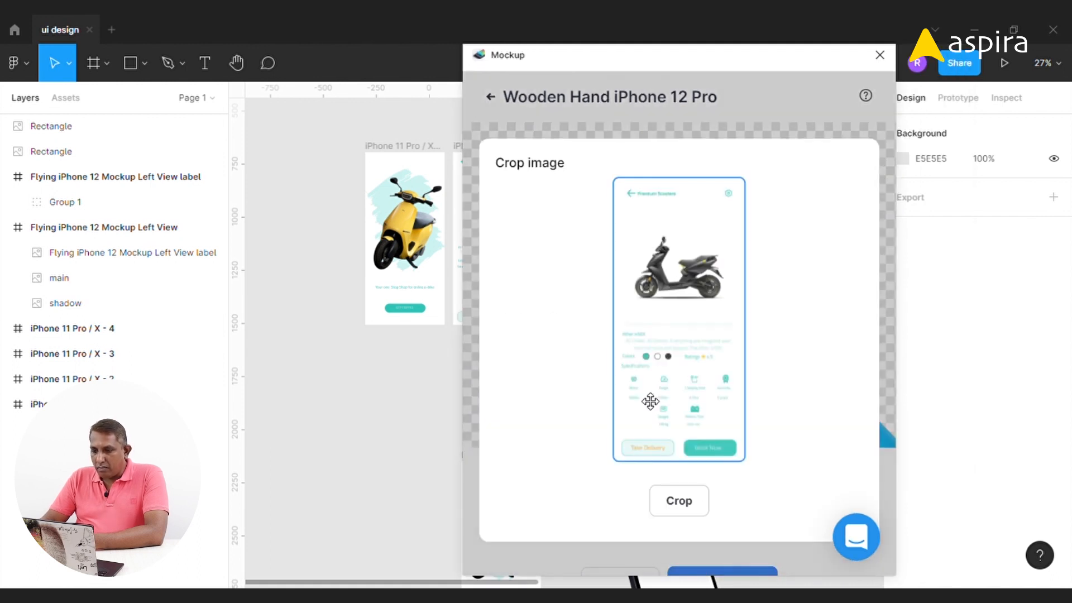
pyautogui.click(678, 500)
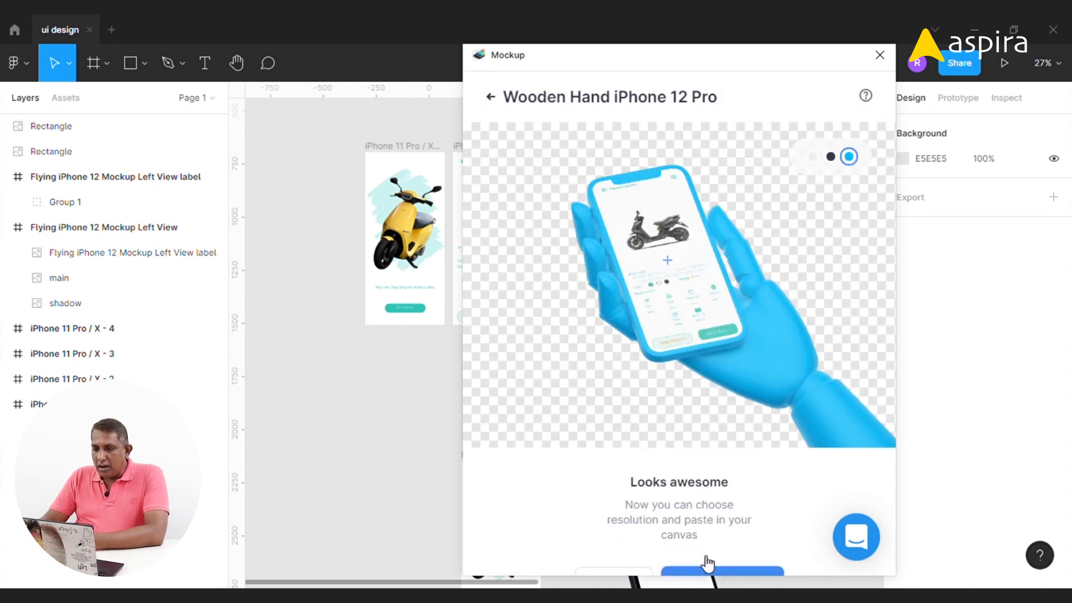
# Insert the wooden hand mockup onto the canvas, close the plugin, and move the mockup clear of the app screens
pyautogui.click(881, 55)
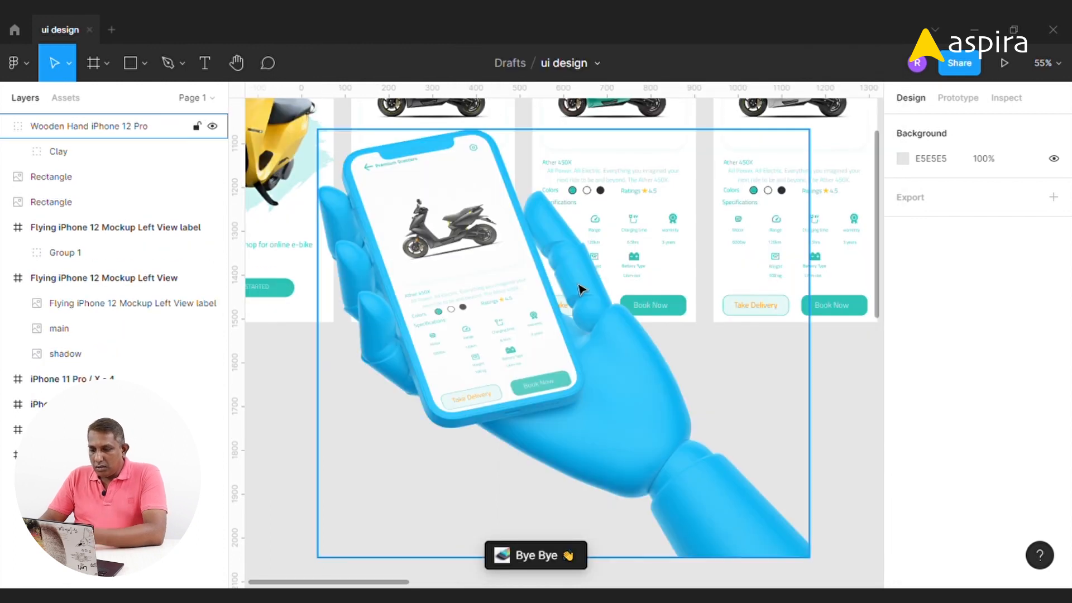
pyautogui.click(507, 280)
pyautogui.hotkey('ctrl', '-')
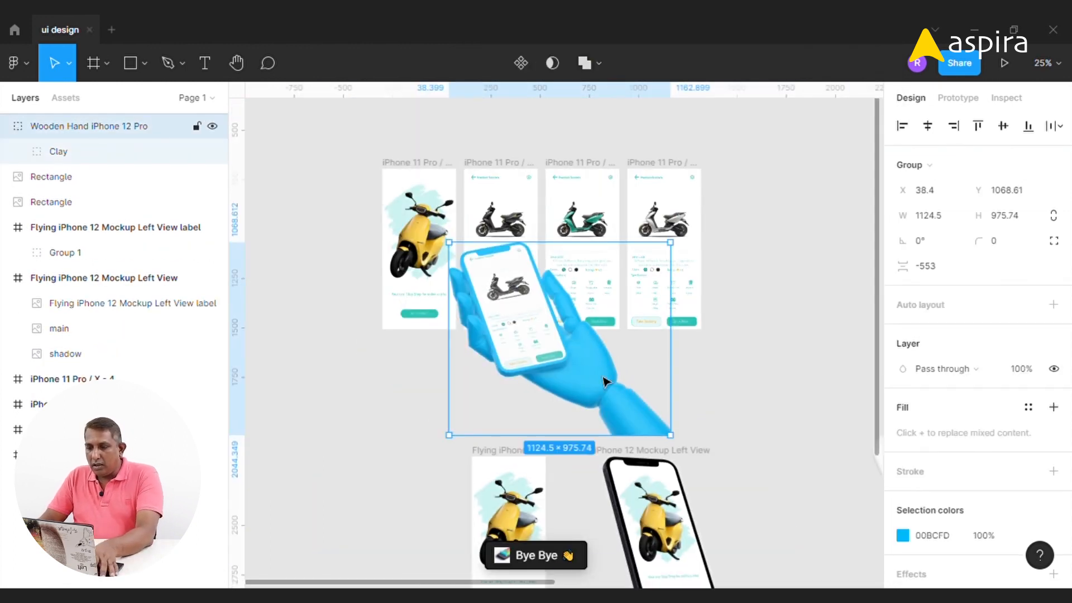
pyautogui.moveTo(779, 351); pyautogui.dragTo(772, 342)
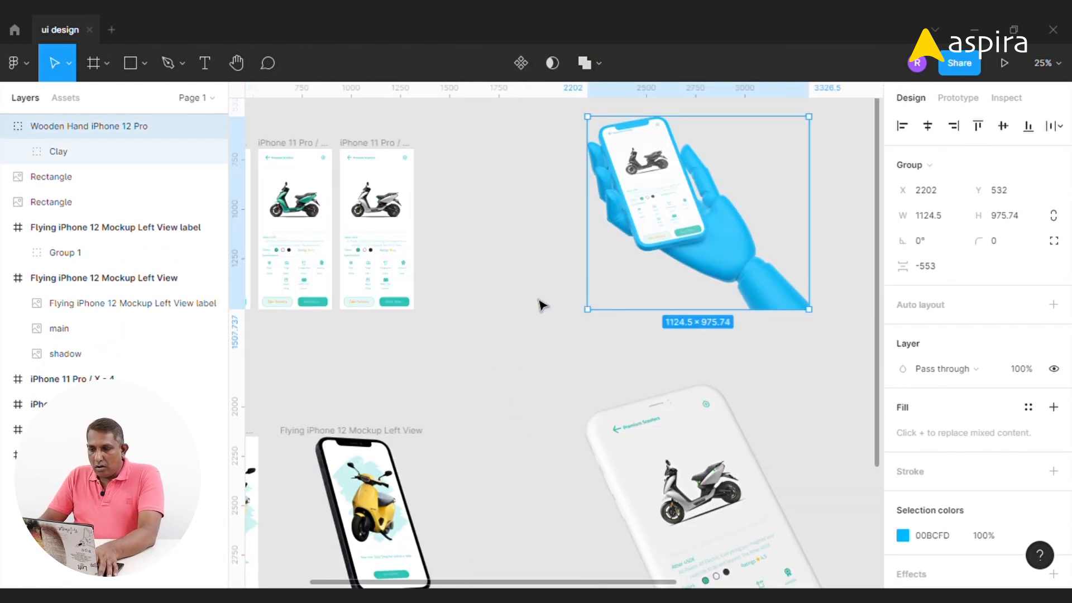
pyautogui.press('Escape')
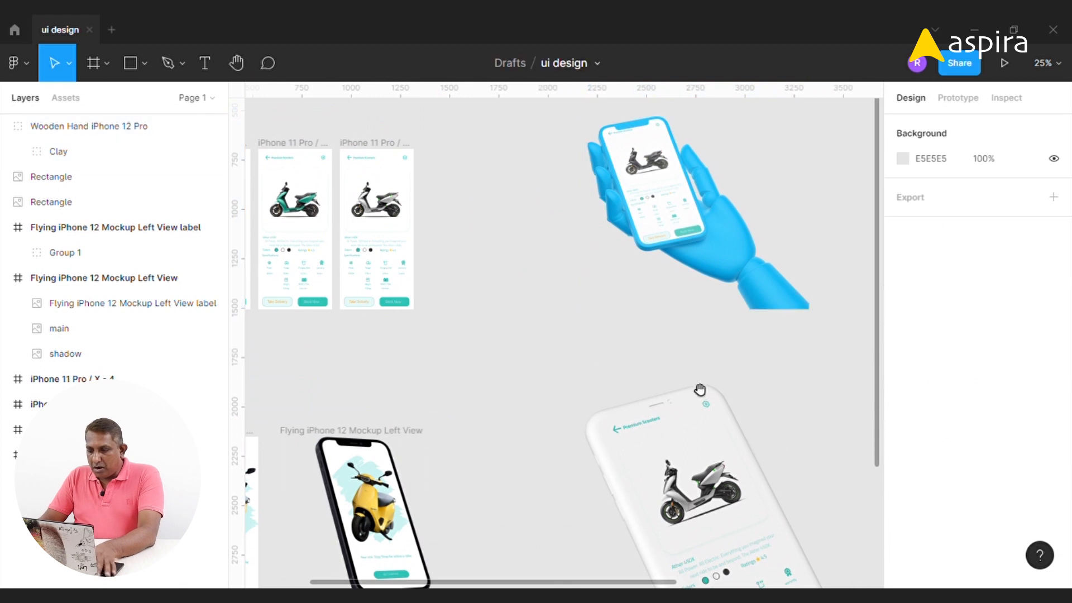
pyautogui.hotkey('ctrl', '-')
pyautogui.hotkey('ctrl', '-')
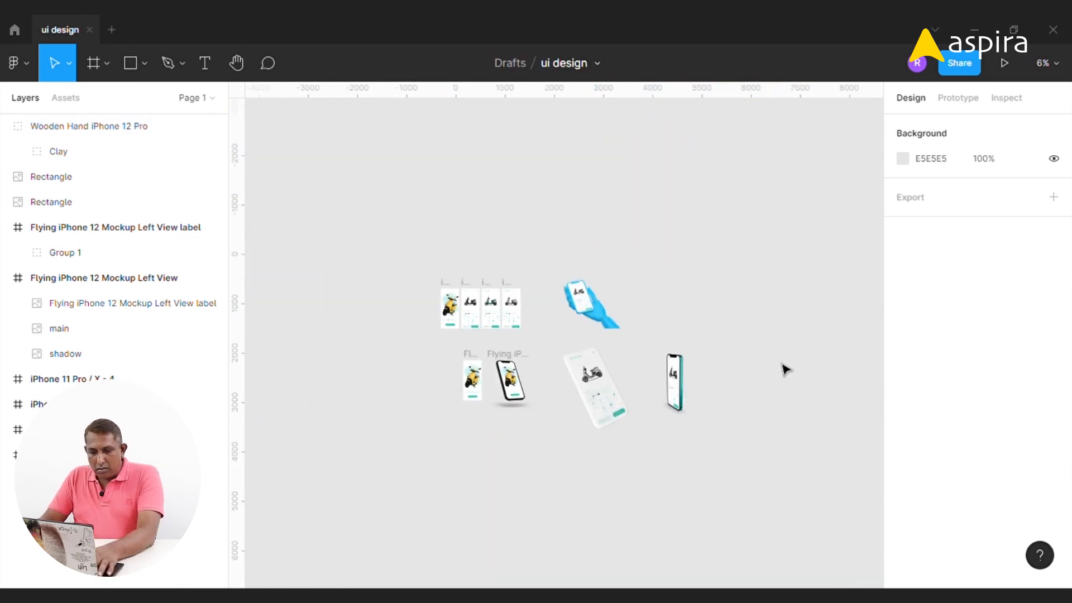
# Create a Dribbble shot HD frame of 800×600 from the Social media frame presets
pyautogui.click(130, 63)
pyautogui.click(89, 60)
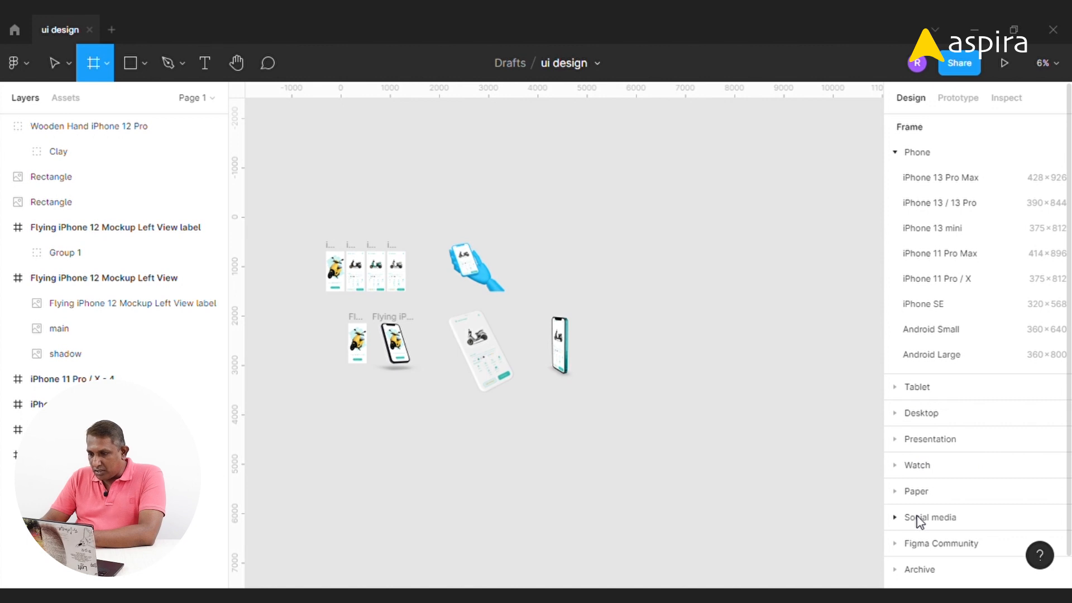
pyautogui.click(920, 518)
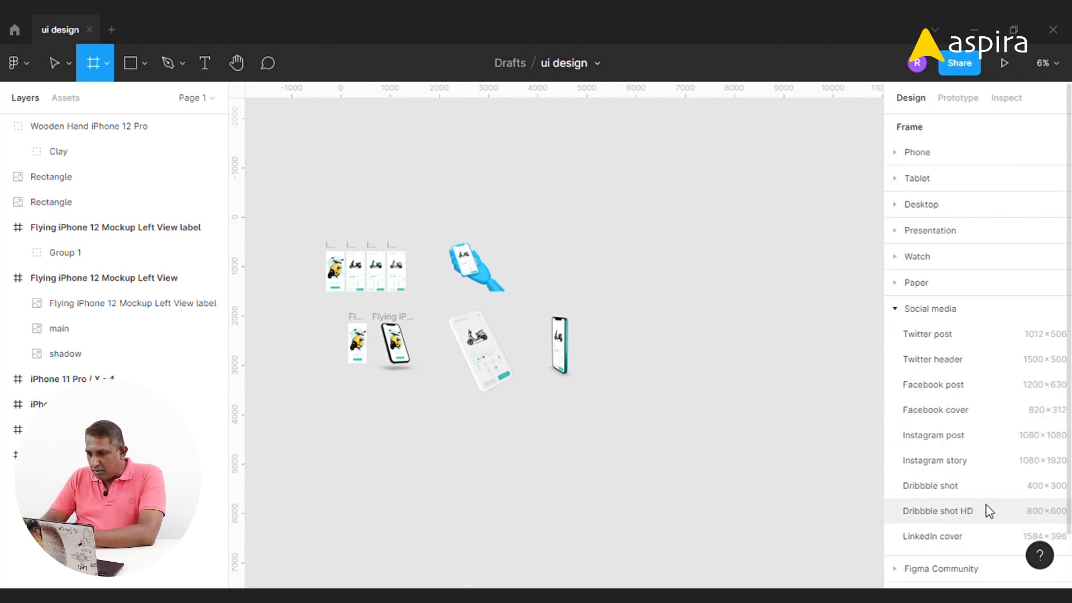
pyautogui.click(940, 515)
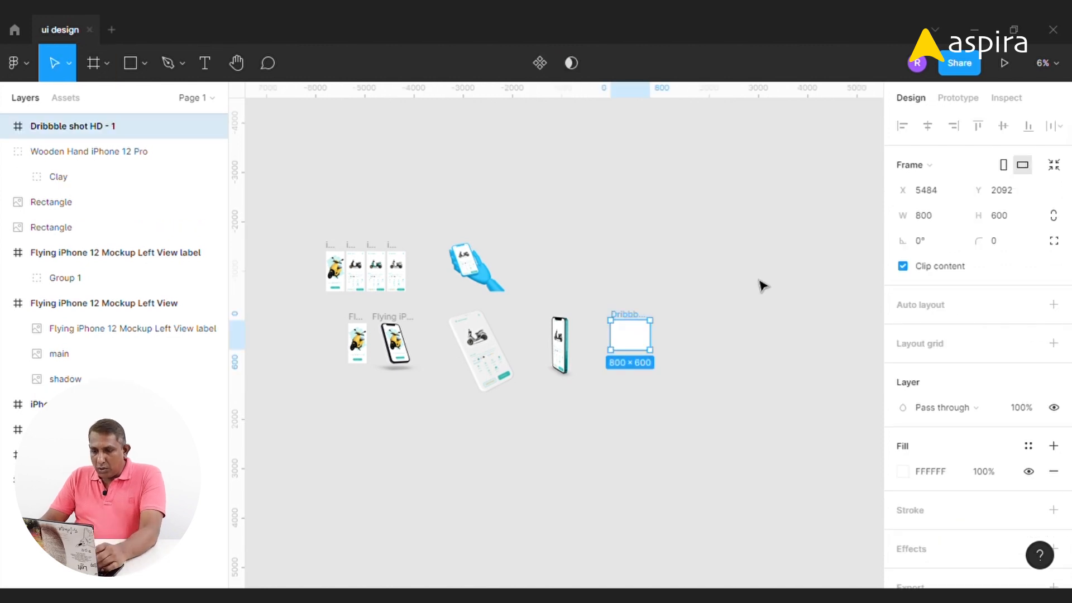
# Place a copy of the teal iPhone mockup image inside the Dribbble shot HD frame
pyautogui.moveTo(578, 286); pyautogui.dragTo(681, 397)
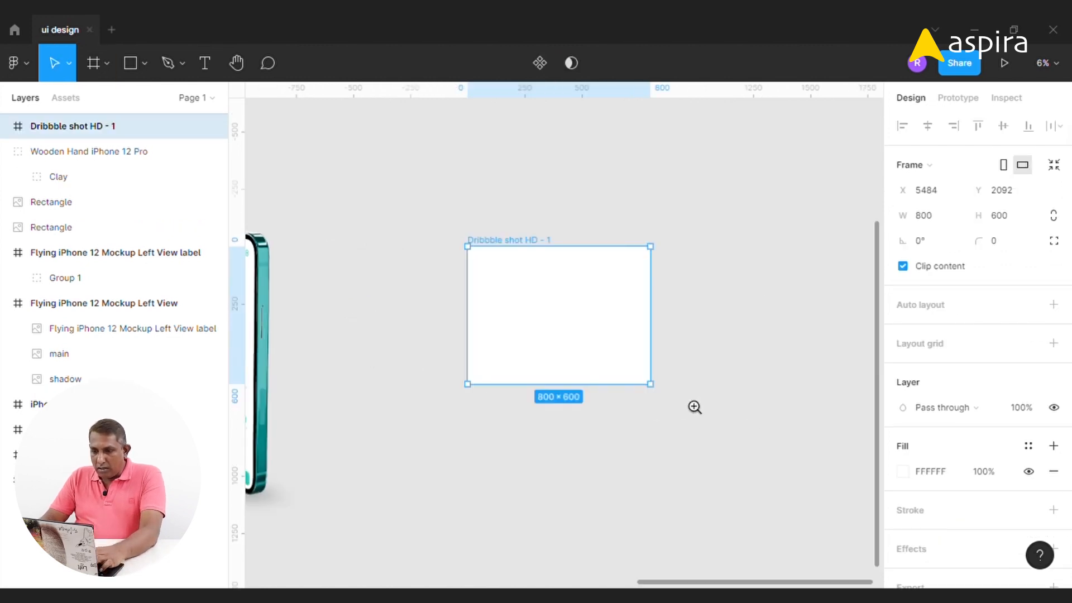
pyautogui.moveTo(509, 244); pyautogui.dragTo(445, 155)
pyautogui.press('space')
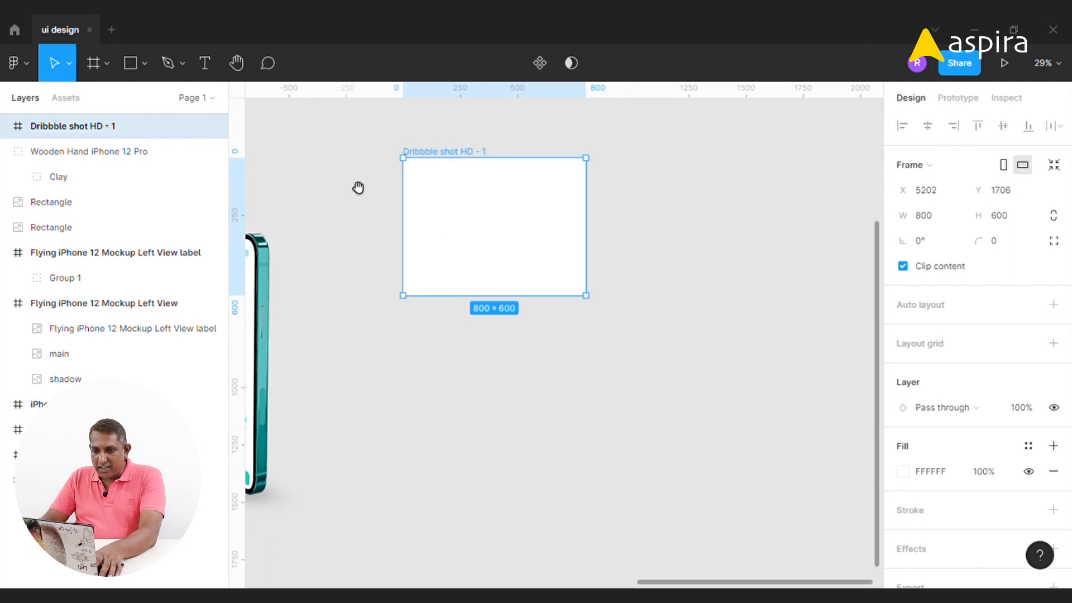
pyautogui.moveTo(342, 180); pyautogui.dragTo(524, 189)
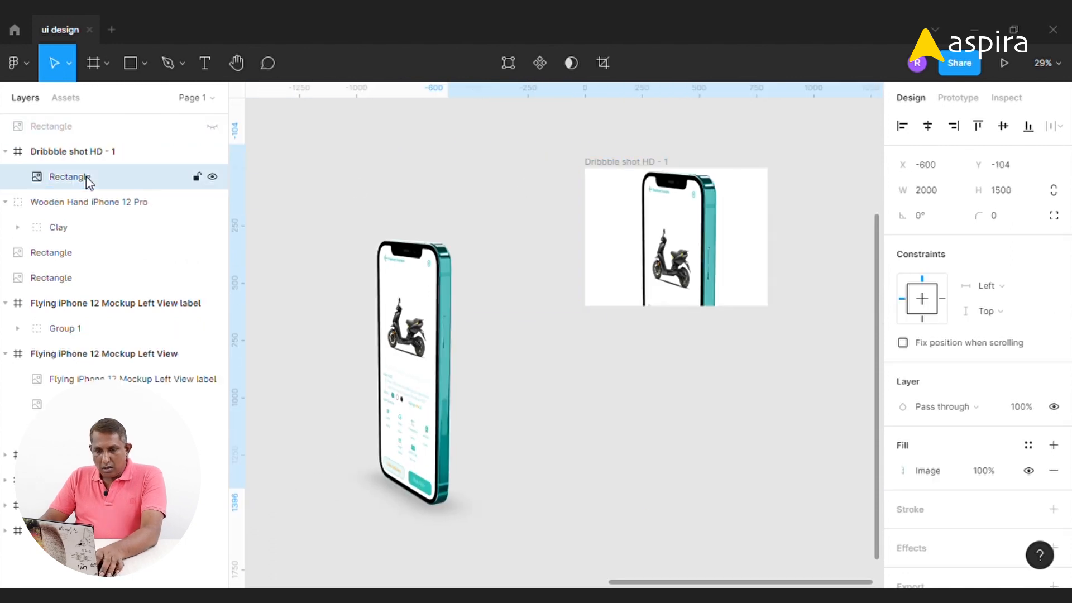
pyautogui.click(89, 151)
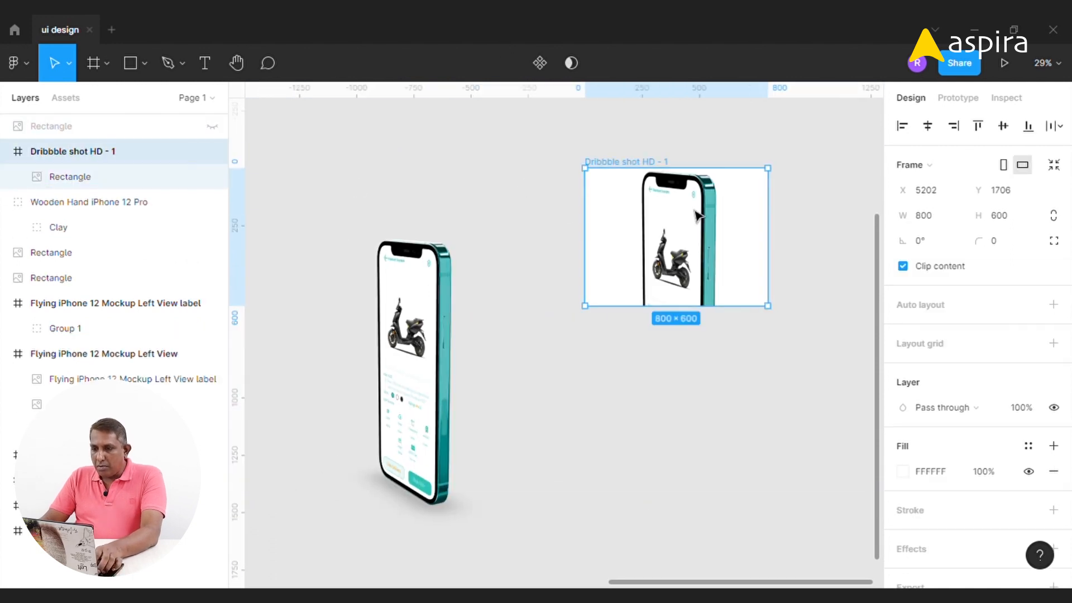
# Enlarge the phone image to about 1370×1027 and position it over the Dribbble frame
pyautogui.click(427, 174)
pyautogui.press('space')
pyautogui.moveTo(679, 254); pyautogui.dragTo(613, 247)
pyautogui.press('z')
pyautogui.moveTo(474, 119); pyautogui.dragTo(726, 350)
pyautogui.click(579, 286)
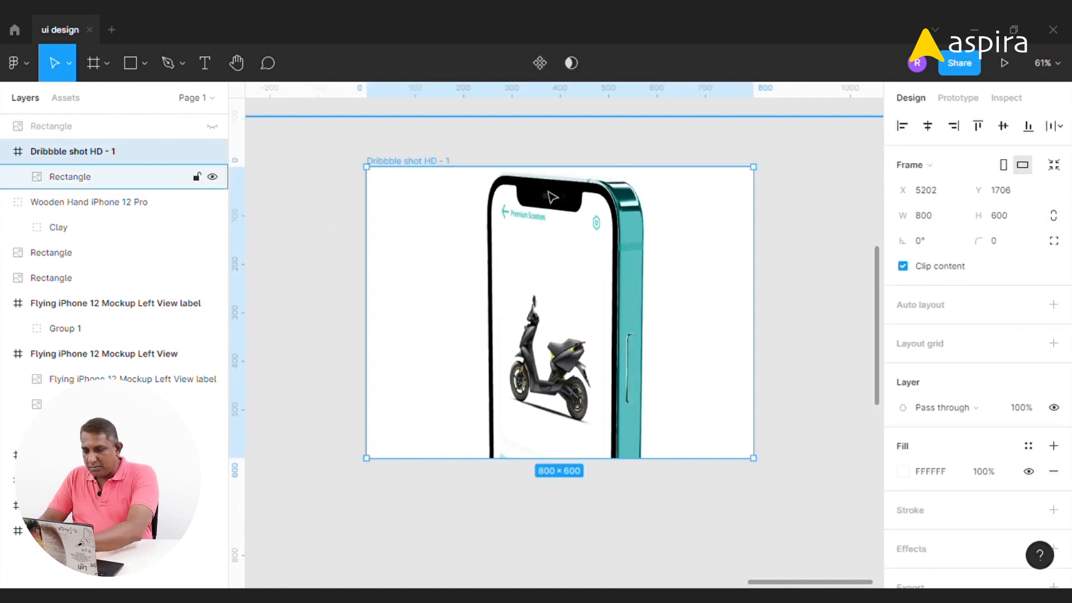
pyautogui.press('-')
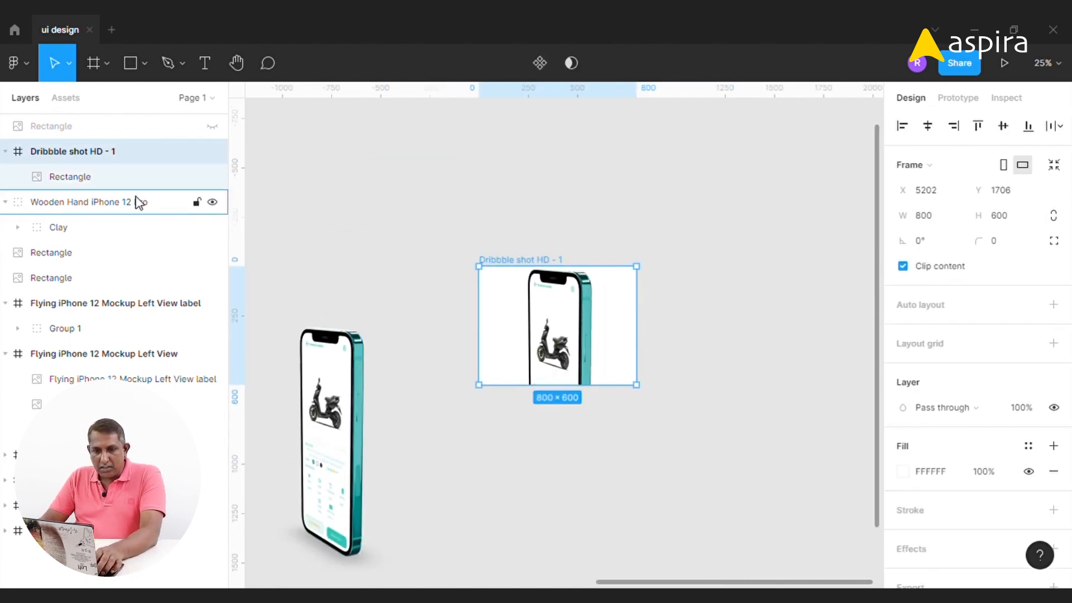
pyautogui.click(103, 181)
pyautogui.moveTo(766, 256); pyautogui.dragTo(642, 355)
pyautogui.moveTo(555, 371); pyautogui.dragTo(587, 294)
pyautogui.moveTo(457, 230); pyautogui.dragTo(670, 433)
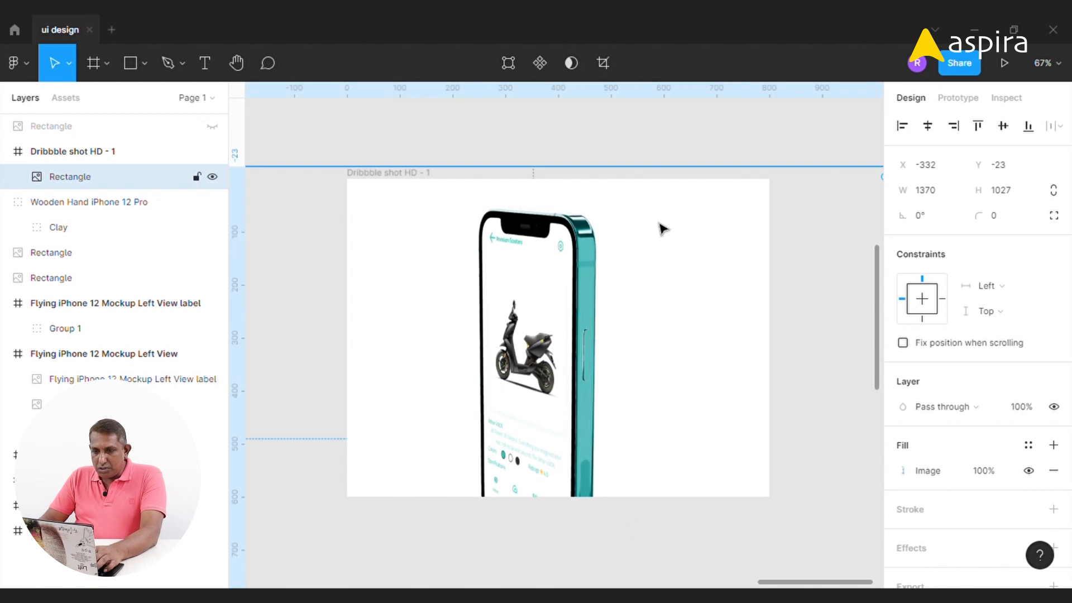
# Fill the Dribbble frame's background with the teal color 57BDBC
pyautogui.click(812, 282)
pyautogui.click(410, 173)
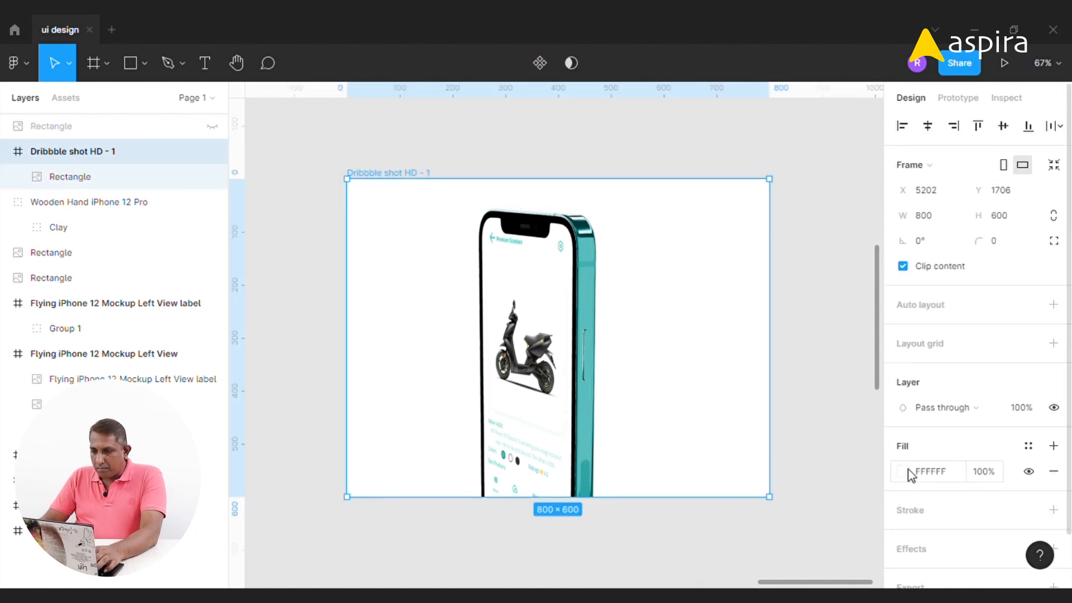
pyautogui.click(903, 472)
pyautogui.click(718, 413)
pyautogui.click(586, 301)
pyautogui.click(869, 178)
pyautogui.click(542, 289)
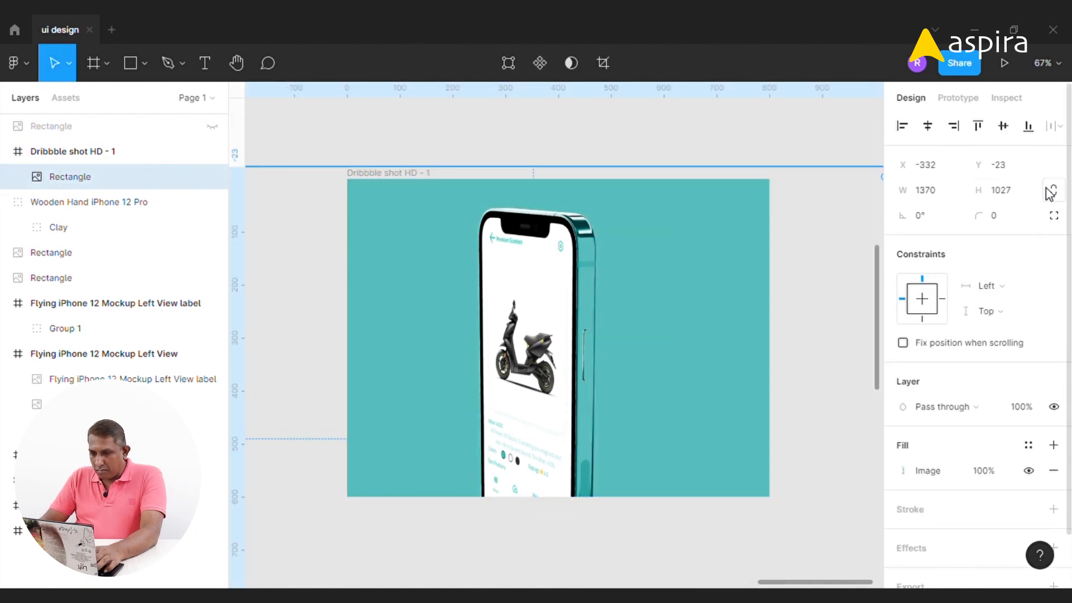
# Center the phone image in the frame and set its height to 700 with locked proportions
pyautogui.press('Return')
pyautogui.click(927, 126)
pyautogui.click(1003, 127)
pyautogui.click(820, 212)
pyautogui.click(587, 267)
pyautogui.click(104, 179)
pyautogui.moveTo(489, 196); pyautogui.dragTo(489, 211)
pyautogui.doubleClick(999, 190)
pyautogui.write('700')
pyautogui.press('Return')
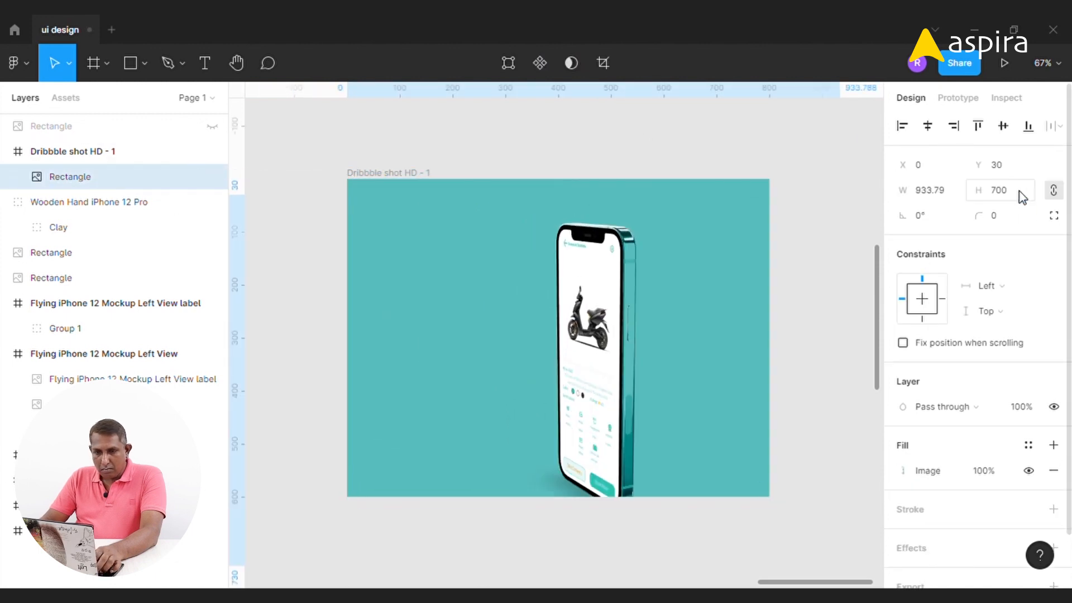
# Recenter the phone image in the frame and nudge it down by 30 px
pyautogui.click(927, 126)
pyautogui.click(1003, 126)
pyautogui.hotkey('shift', 'Down')
pyautogui.hotkey('shift', 'Down')
pyautogui.hotkey('shift', 'Down')
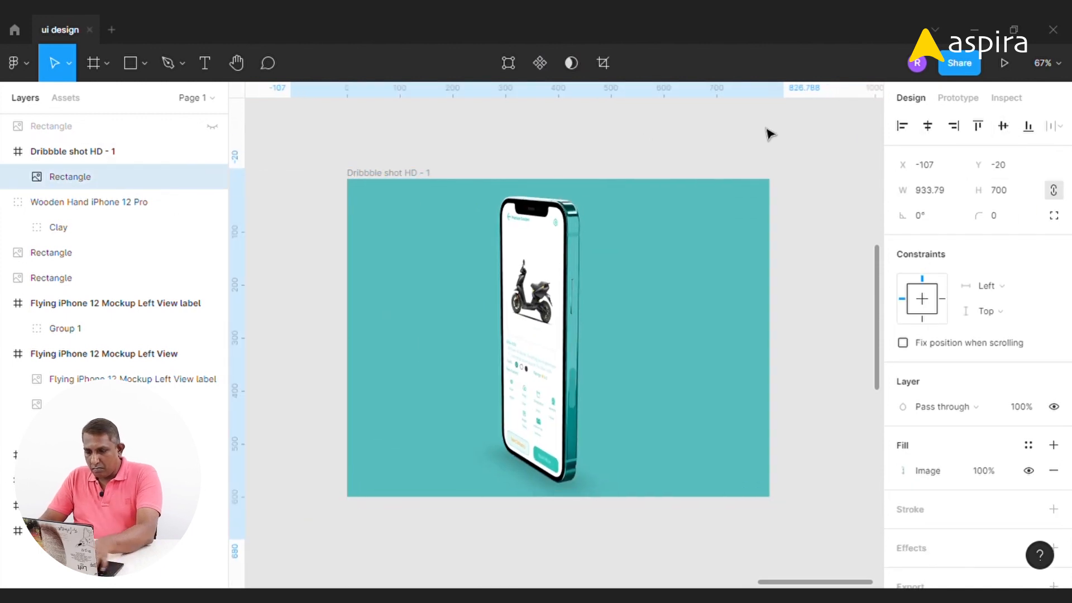
pyautogui.click(599, 144)
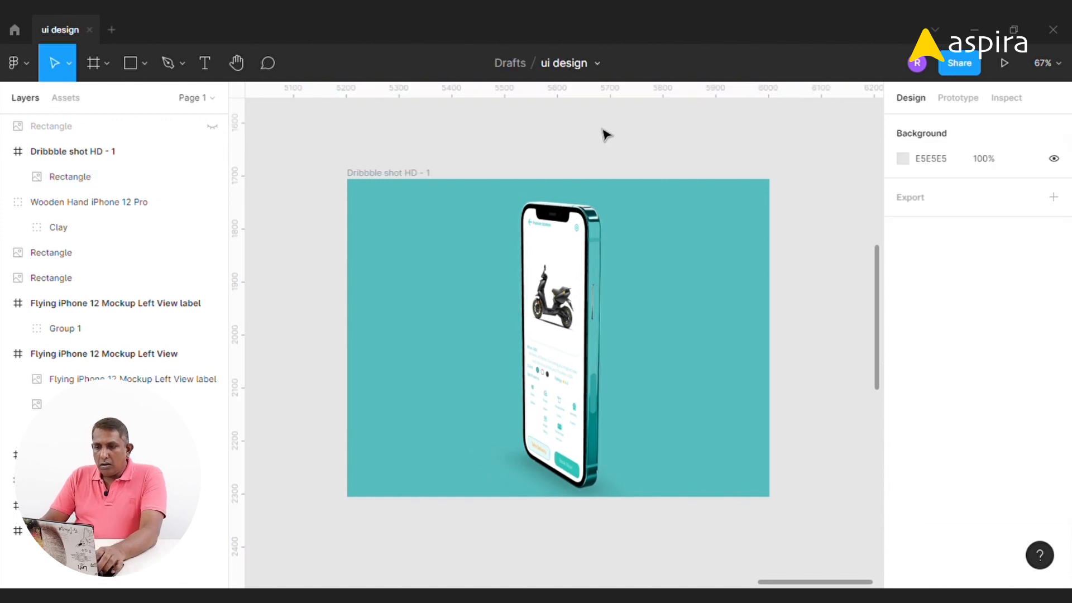
# Duplicate the Dribbble frame and paste the wooden hand mockup into the copy, enlarging it to fill the frame
pyautogui.click(406, 180)
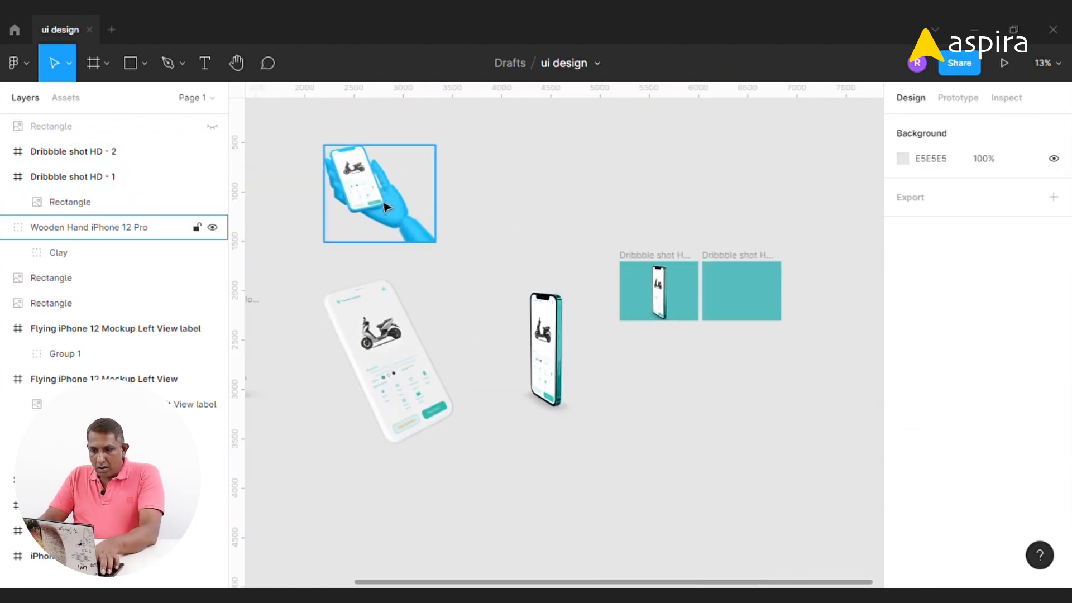
pyautogui.click(400, 209)
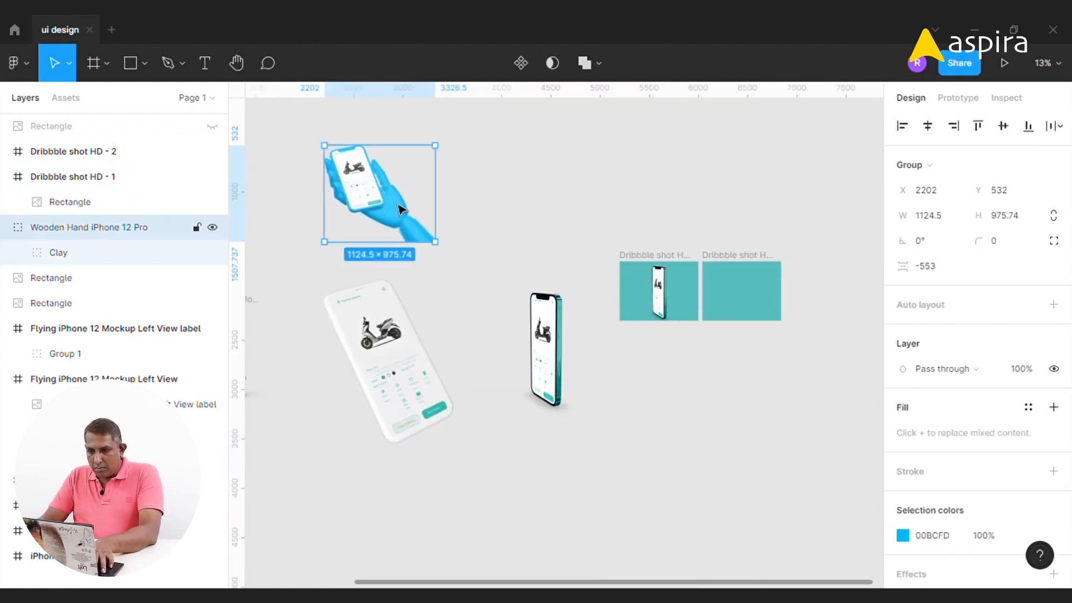
pyautogui.press('Escape')
pyautogui.click(763, 257)
pyautogui.hotkey('ctrl', 'v')
pyautogui.moveTo(832, 235); pyautogui.dragTo(656, 207)
pyautogui.moveTo(471, 202); pyautogui.dragTo(649, 356)
pyautogui.click(518, 185)
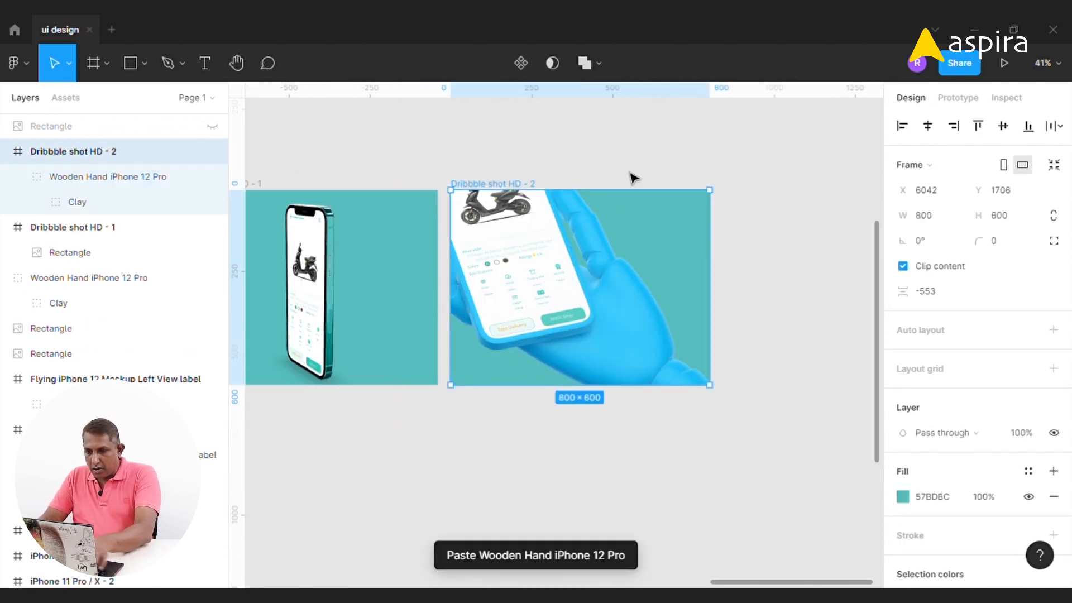
# Scale and position the wooden hand mockup in the second Dribbble frame to about 803 × 697
pyautogui.click(605, 246)
pyautogui.click(612, 141)
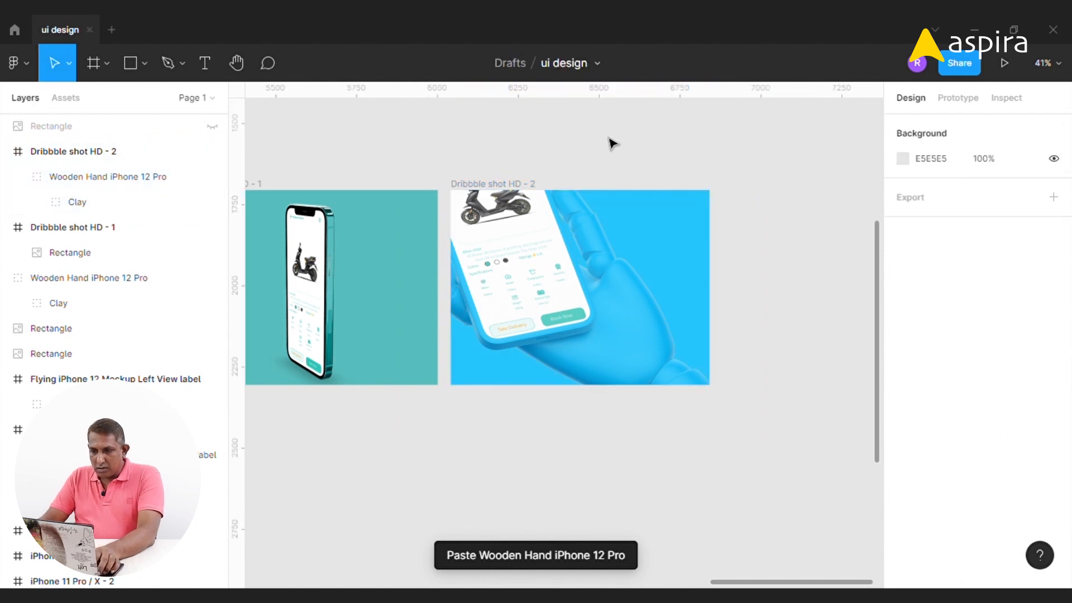
pyautogui.click(518, 255)
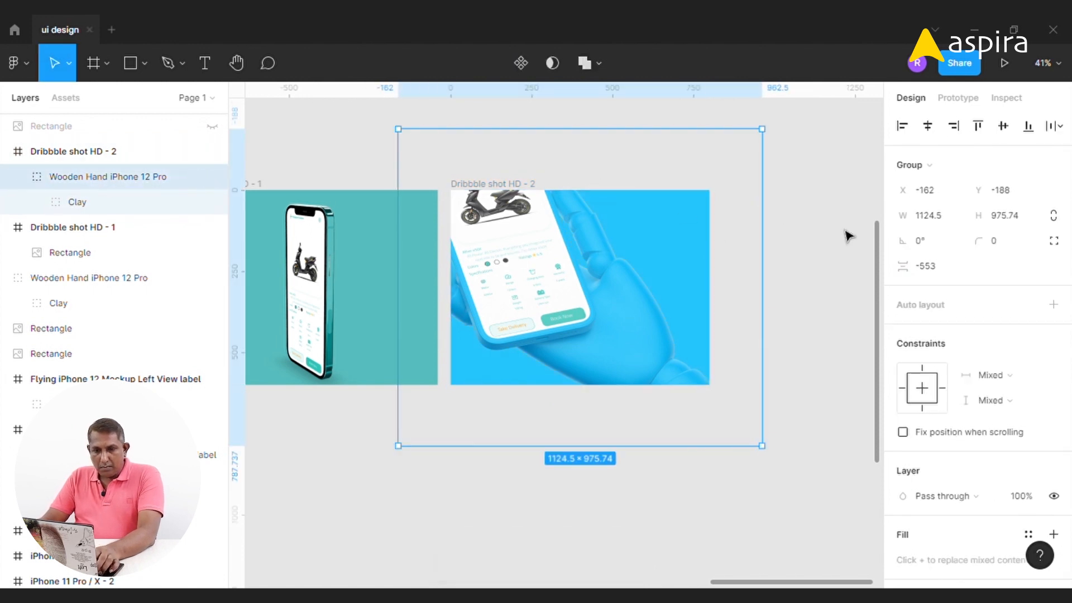
pyautogui.moveTo(762, 130); pyautogui.dragTo(677, 205)
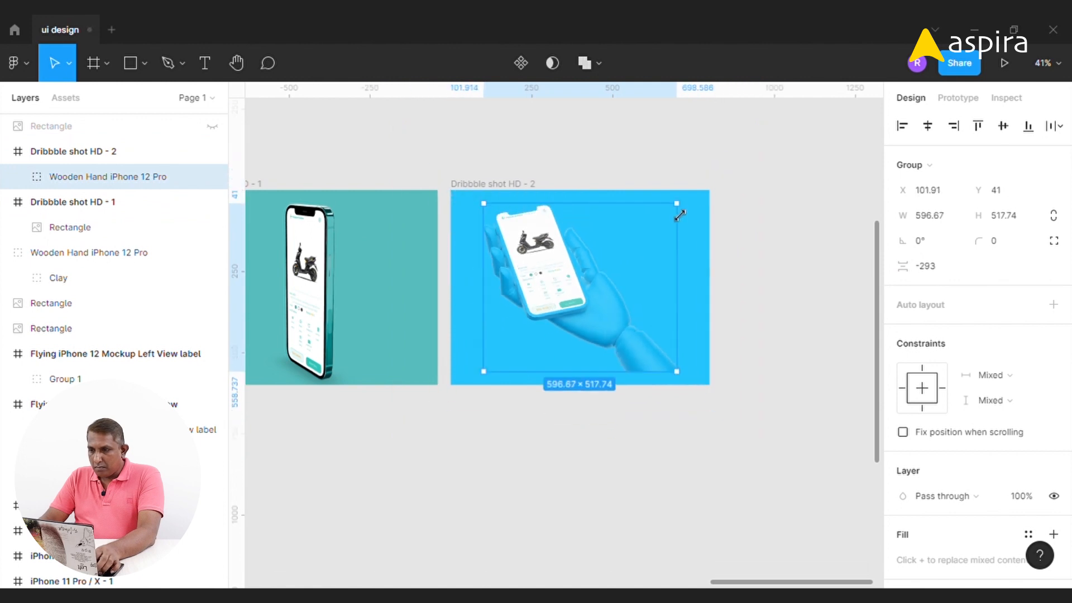
pyautogui.moveTo(602, 262); pyautogui.dragTo(602, 276)
pyautogui.moveTo(694, 223); pyautogui.dragTo(752, 172)
pyautogui.moveTo(630, 271); pyautogui.dragTo(622, 306)
pyautogui.moveTo(685, 408); pyautogui.dragTo(735, 408)
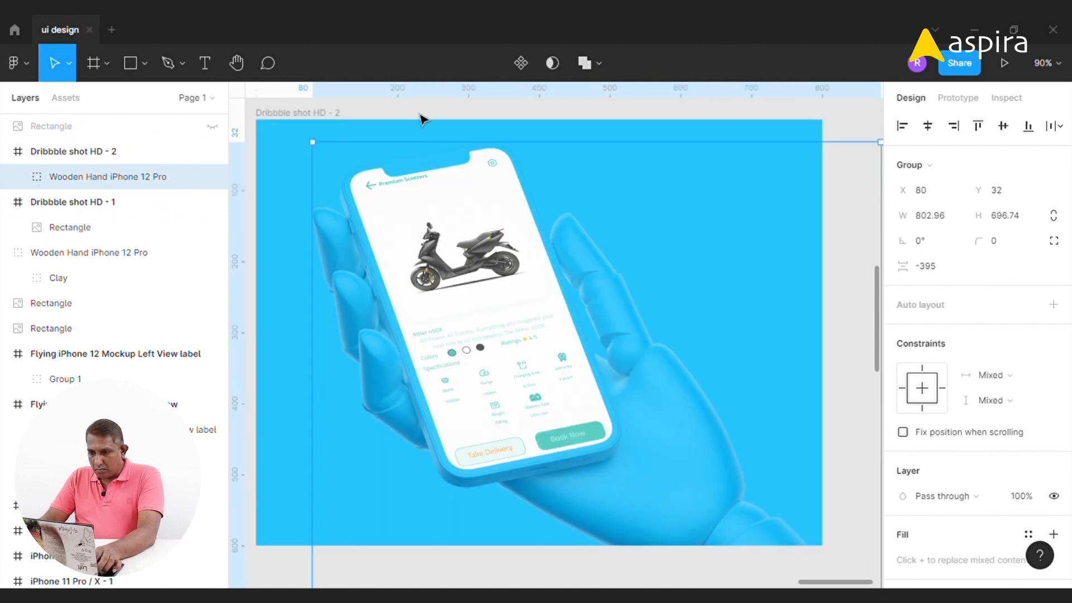
# Lighten the second Dribbble frame's blue fill to a pale blue, entering the value 87 in its color settings
pyautogui.click(323, 113)
pyautogui.click(902, 496)
pyautogui.write('87')
pyautogui.press('Return')
pyautogui.click(868, 177)
pyautogui.click(858, 146)
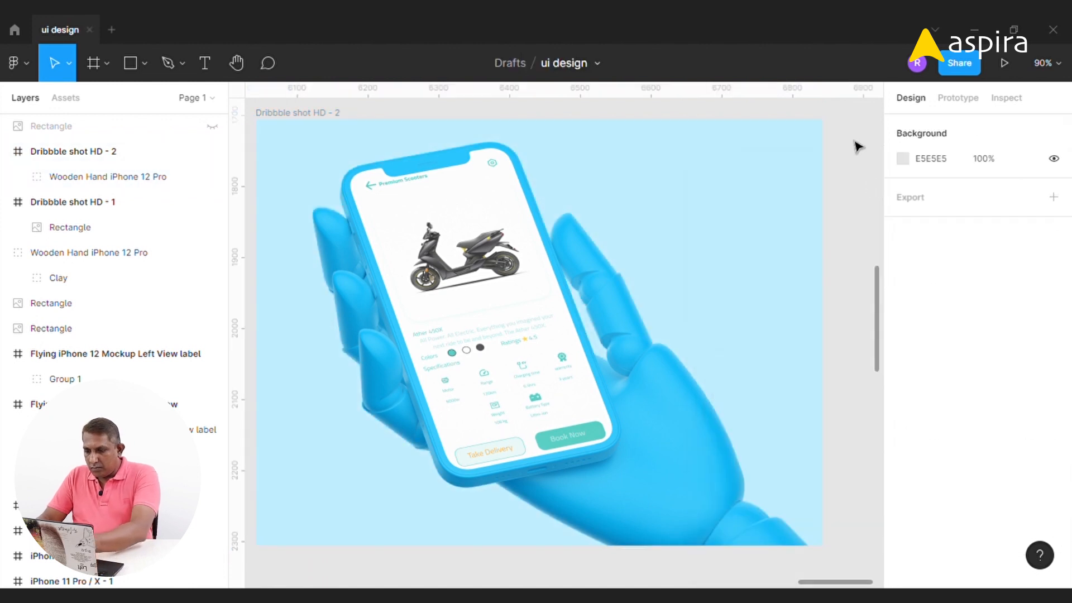
# Duplicate the second Dribbble frame to create a third frame
pyautogui.press('-')
pyautogui.press('-')
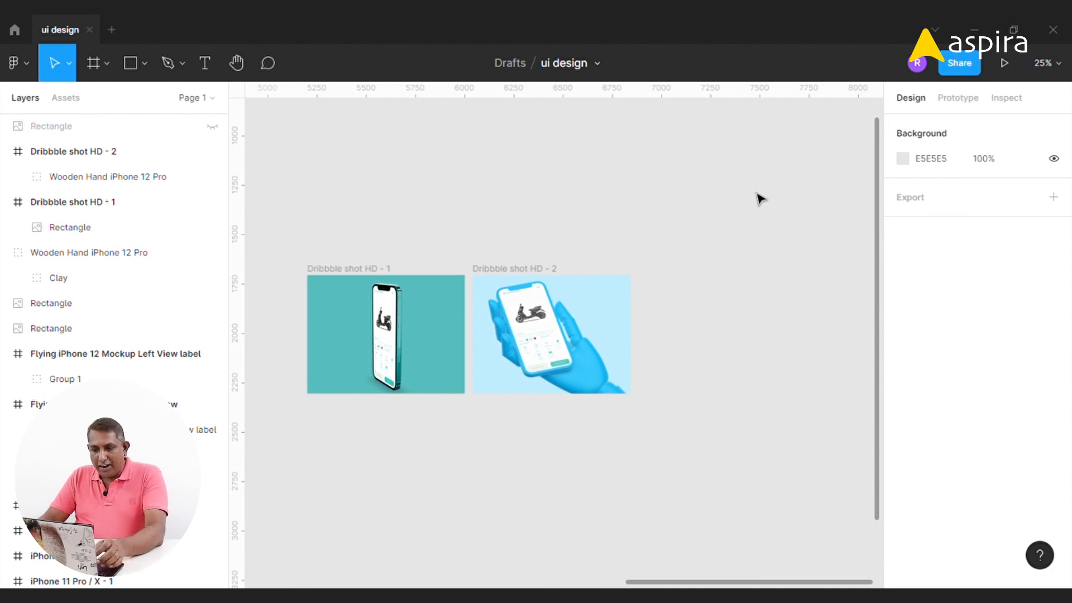
pyautogui.click(516, 274)
pyautogui.hotkey('ctrl', 'd')
pyautogui.click(610, 219)
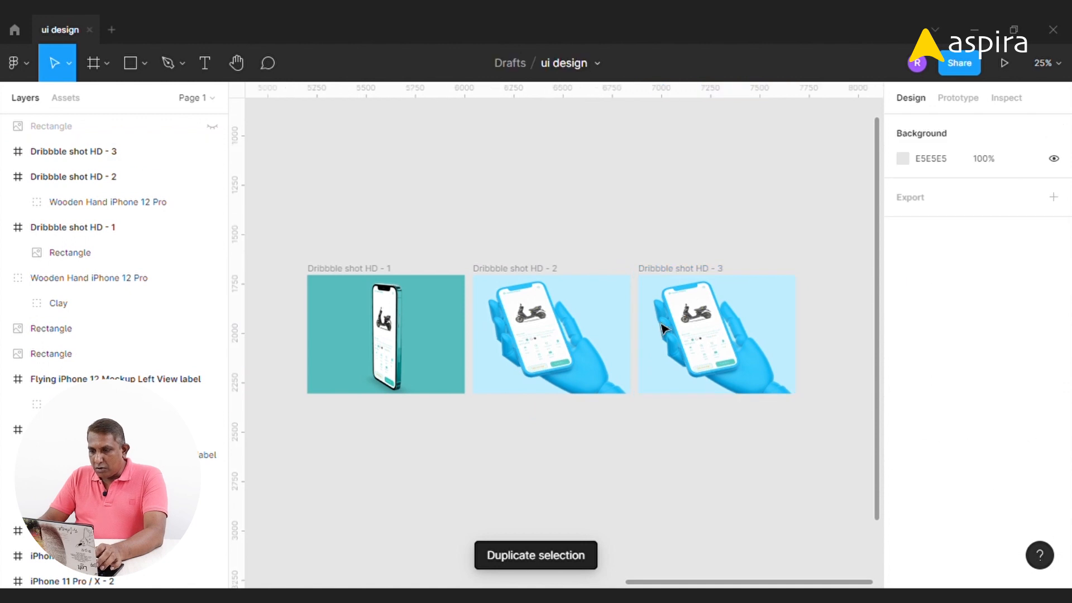
# Export the Flying iPhone 12 Mockup Left View frame as a PNG at 2x scale
pyautogui.click(654, 307)
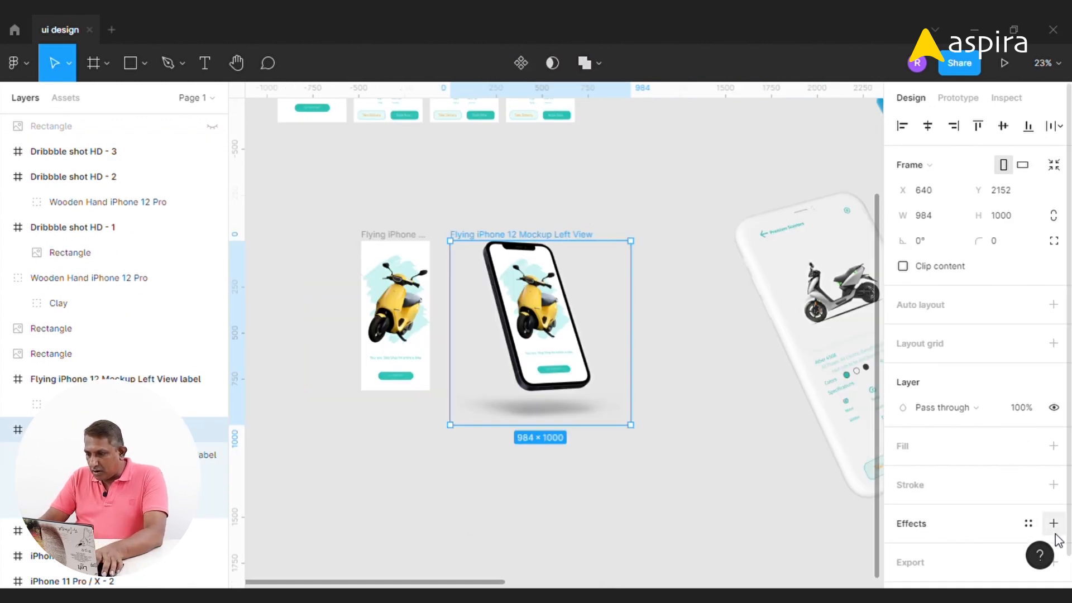
pyautogui.click(1057, 563)
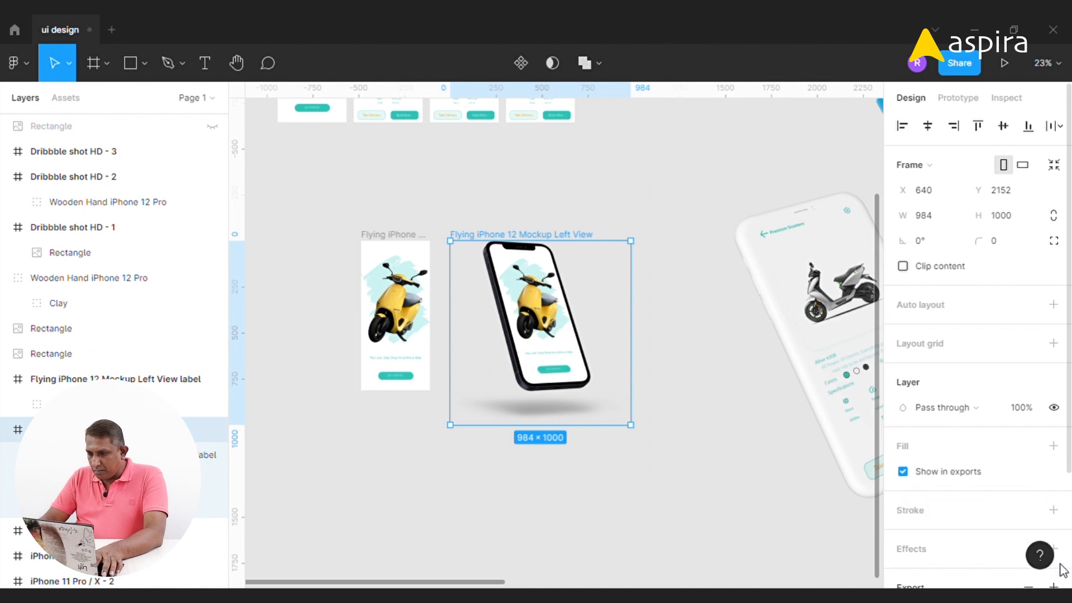
pyautogui.scroll(-3, 1021, 530)
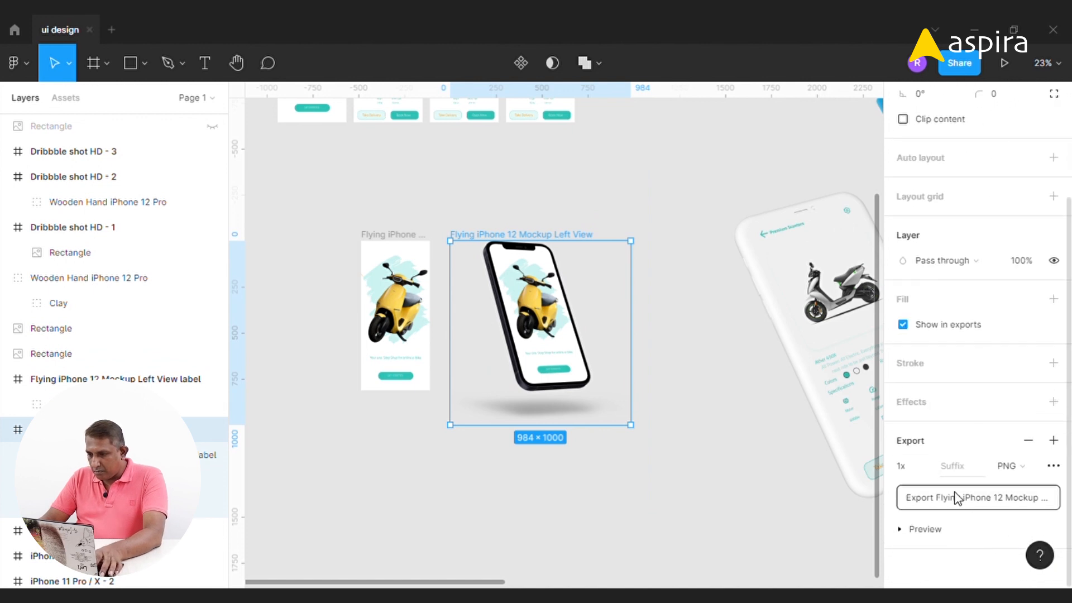
pyautogui.click(922, 468)
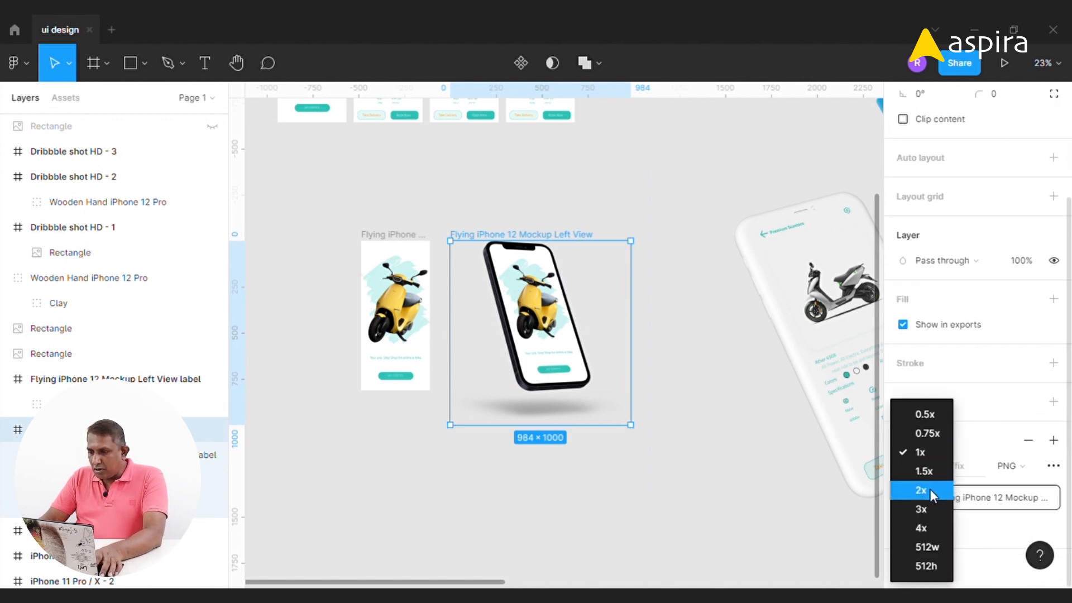
pyautogui.click(930, 489)
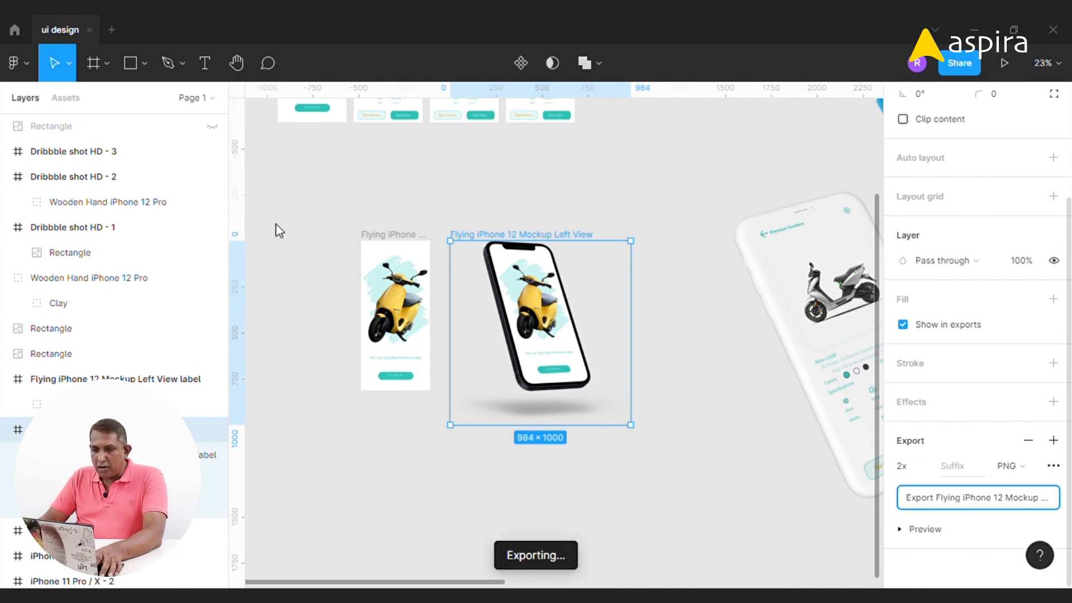
pyautogui.click(595, 230)
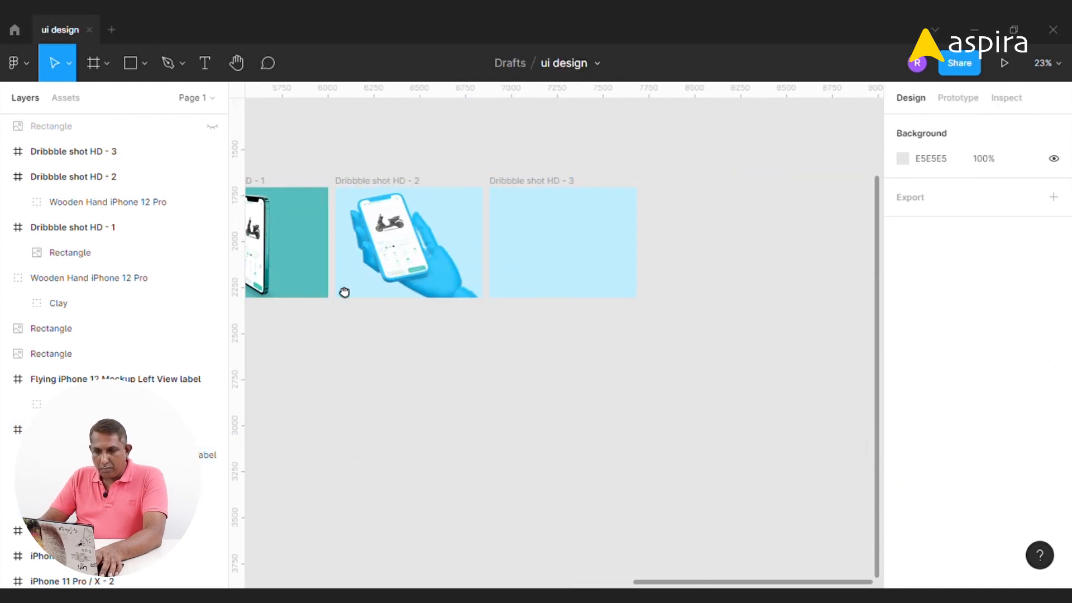
# Place the exported flying iPhone mockup image into the third Dribbble frame and resize it to fit
pyautogui.click(144, 63)
pyautogui.click(153, 218)
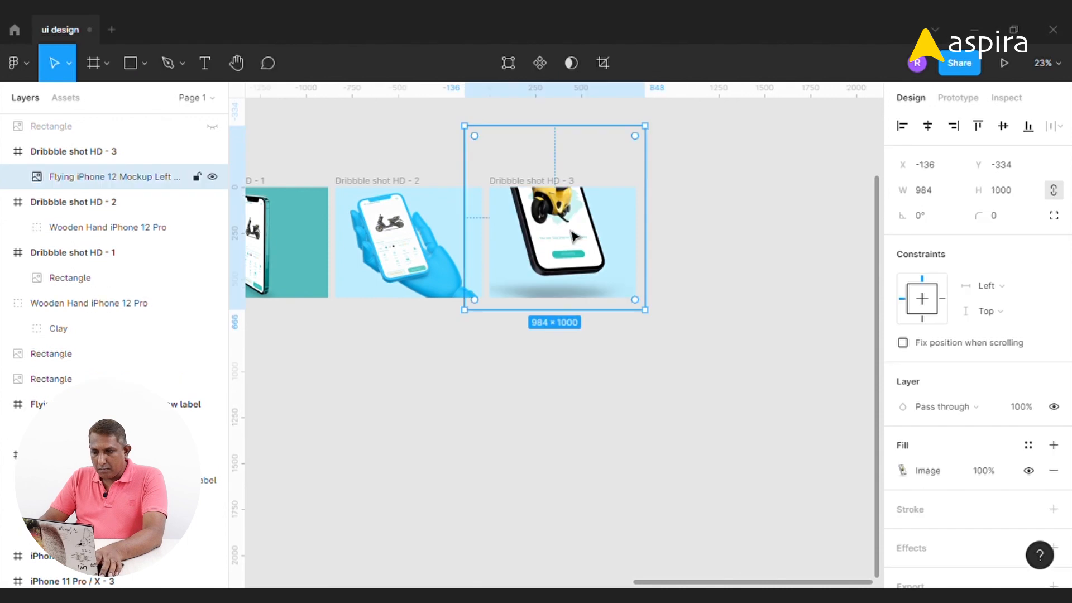
pyautogui.hotkey('shift', '2')
pyautogui.scroll(-3, 662, 375)
pyautogui.moveTo(727, 492); pyautogui.dragTo(706, 460)
# Change the third Dribbble frame's fill to the mint color ACECE6
pyautogui.click(628, 182)
pyautogui.click(469, 185)
pyautogui.click(903, 471)
pyautogui.click(732, 512)
pyautogui.click(823, 449)
pyautogui.hotkey('shift', 'Up')
pyautogui.hotkey('shift', 'Up')
pyautogui.hotkey('shift', 'Up')
pyautogui.click(868, 176)
pyautogui.click(661, 162)
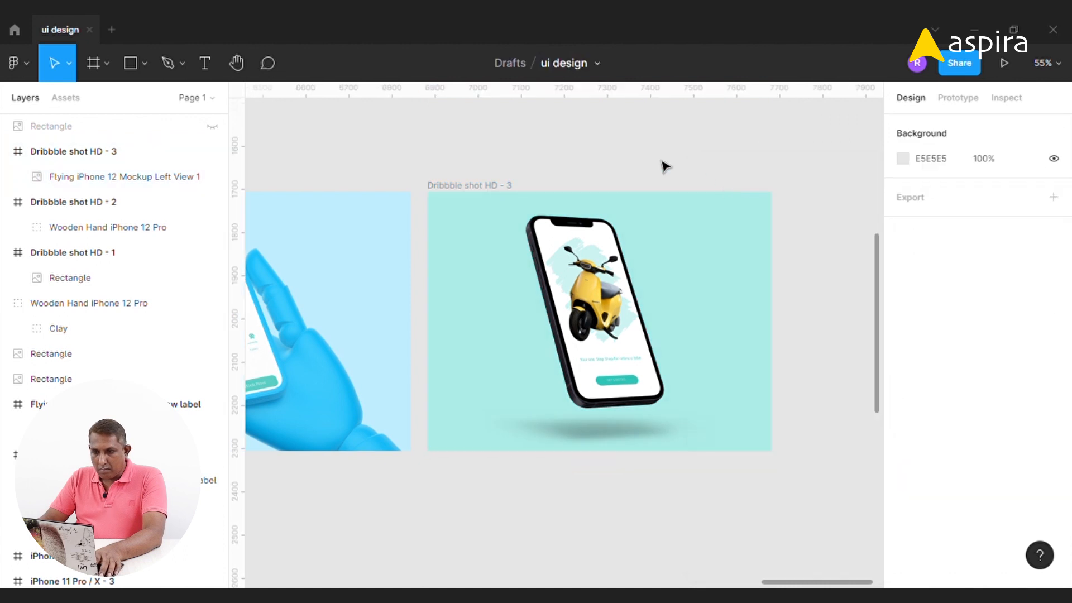
# Duplicate the third Dribbble frame and delete the phone image from the copy
pyautogui.hotkey('ctrl', '-')
pyautogui.hotkey('ctrl', '-')
pyautogui.hotkey('ctrl', '-')
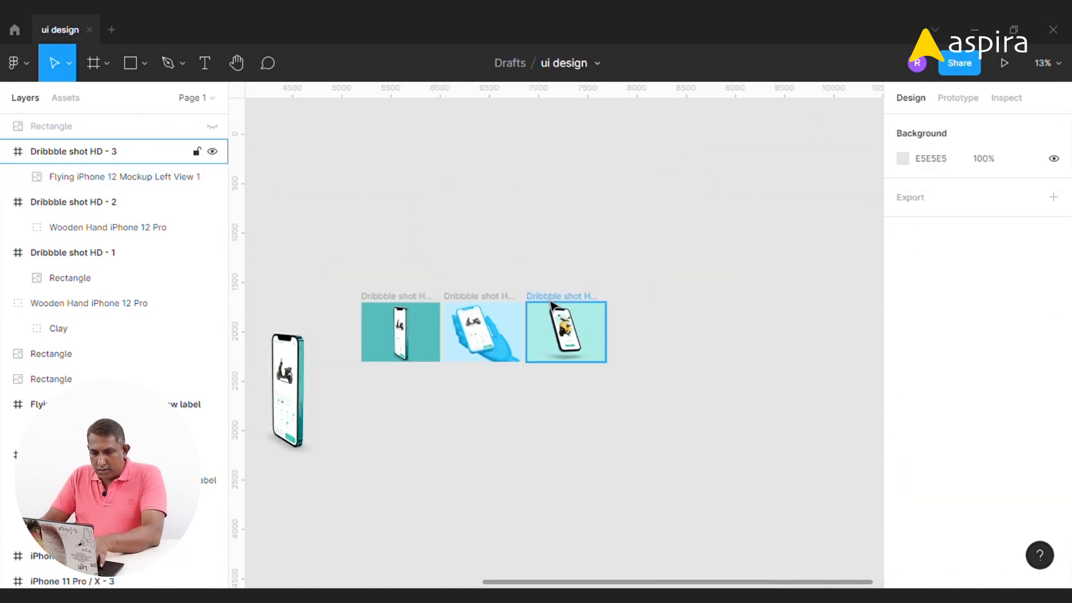
pyautogui.moveTo(626, 290); pyautogui.dragTo(513, 370)
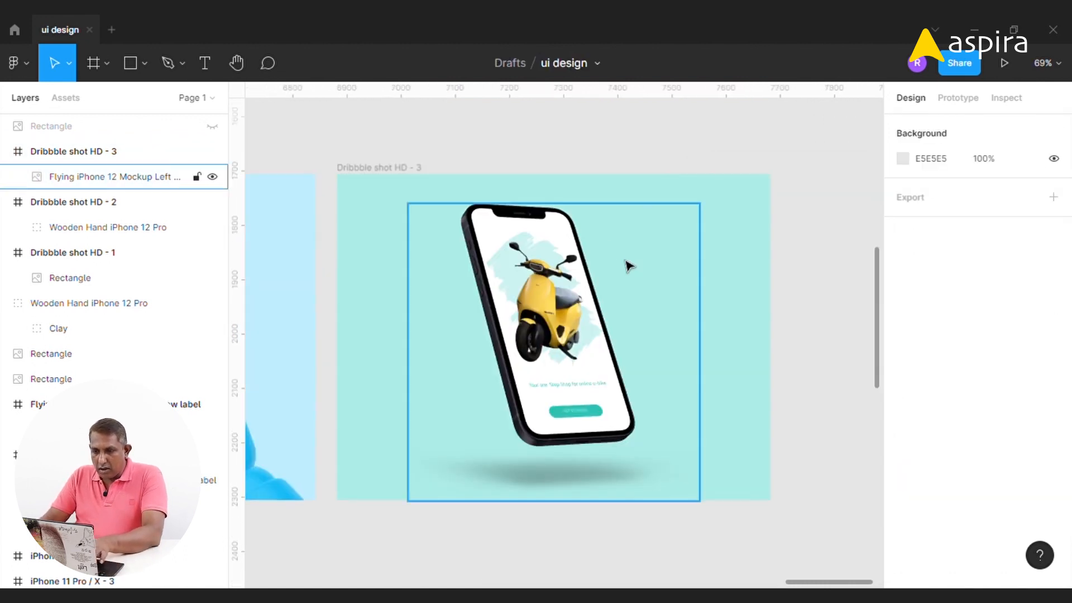
pyautogui.click(405, 167)
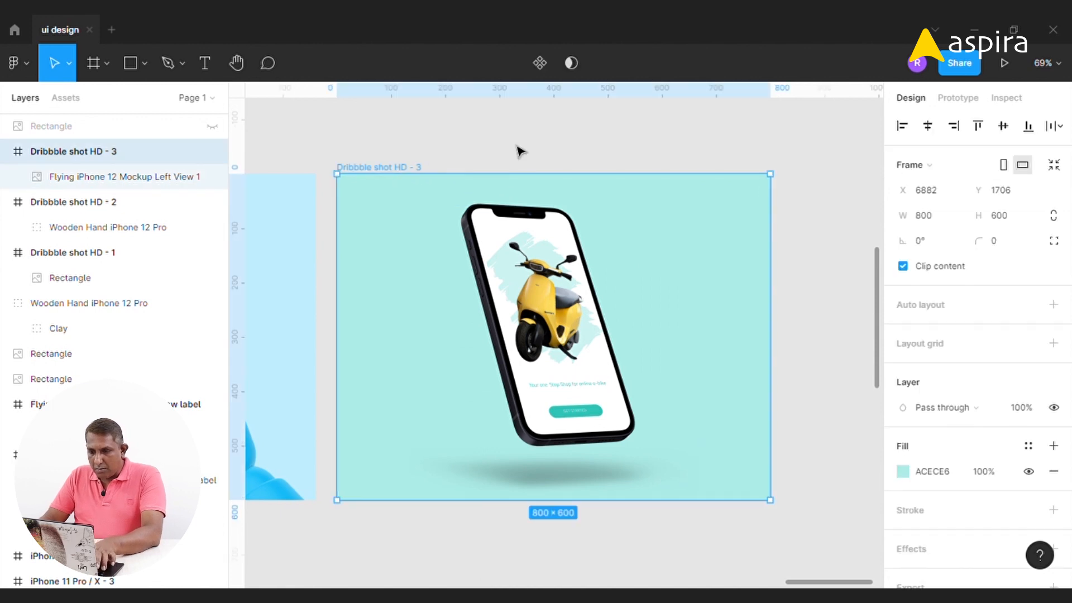
pyautogui.hotkey('ctrl', 'd')
pyautogui.click(520, 151)
pyautogui.click(627, 245)
pyautogui.press('Delete')
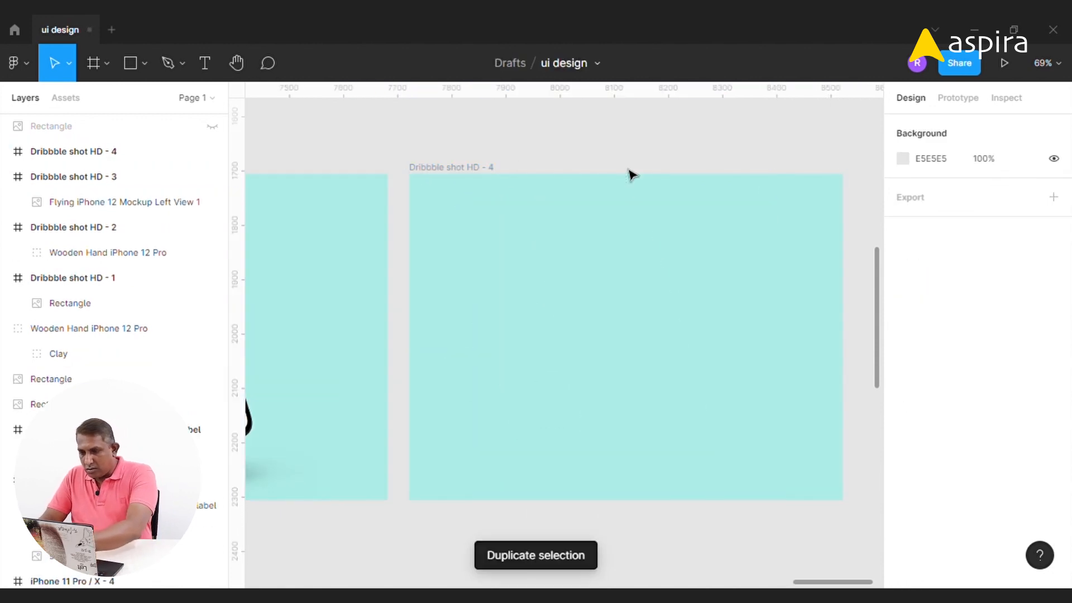
# Copy the clay phone mockup image and paste it into the fourth Dribbble frame
pyautogui.hotkey('ctrl', '-')
pyautogui.hotkey('ctrl', '-')
pyautogui.hotkey('ctrl', '-')
pyautogui.hotkey('ctrl', '-')
pyautogui.click(321, 366)
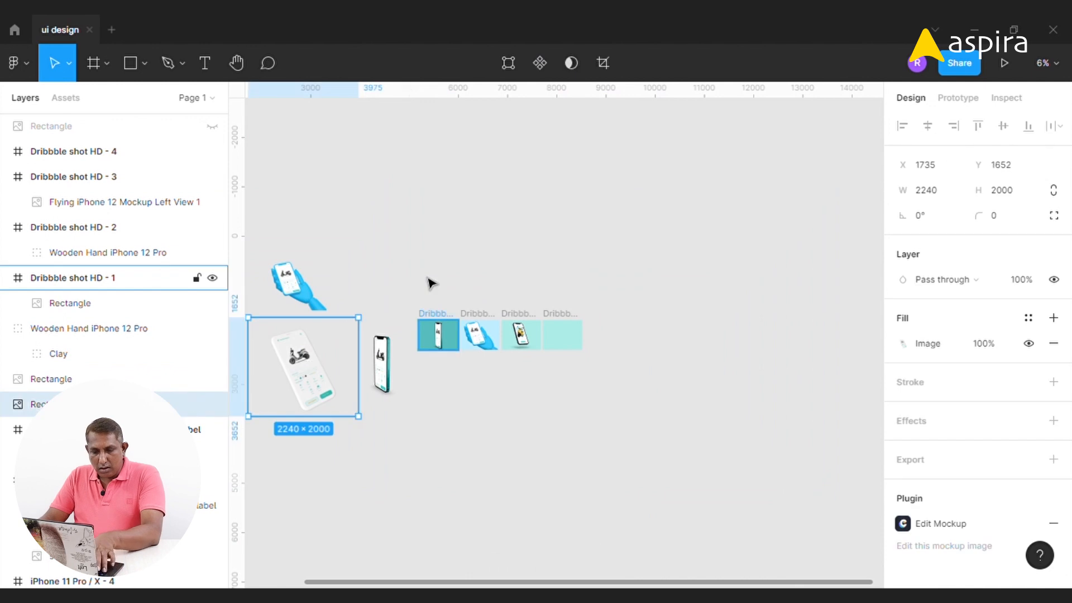
pyautogui.hotkey('ctrl', 'c')
pyautogui.click(563, 314)
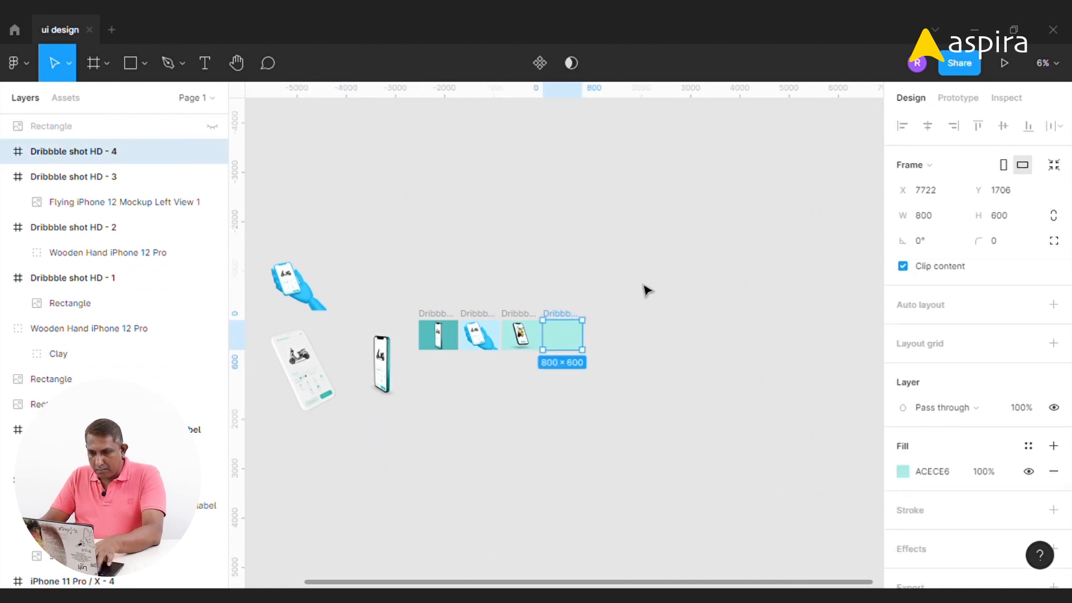
pyautogui.hotkey('ctrl', 'v')
pyautogui.moveTo(618, 292); pyautogui.dragTo(502, 401)
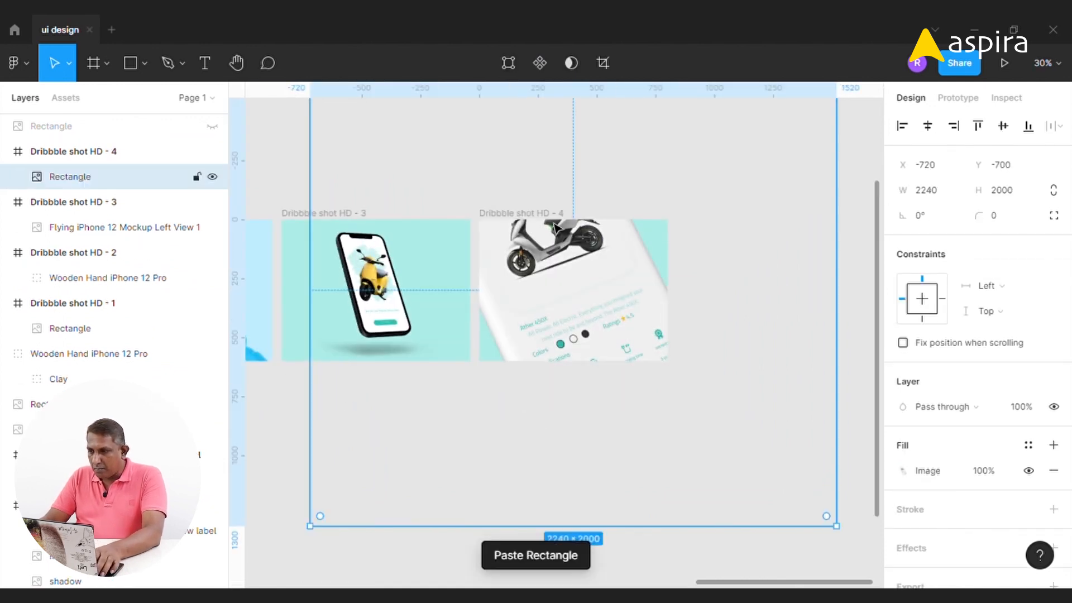
# Set the clay mockup's height to 700 with locked proportions
pyautogui.click(1014, 191)
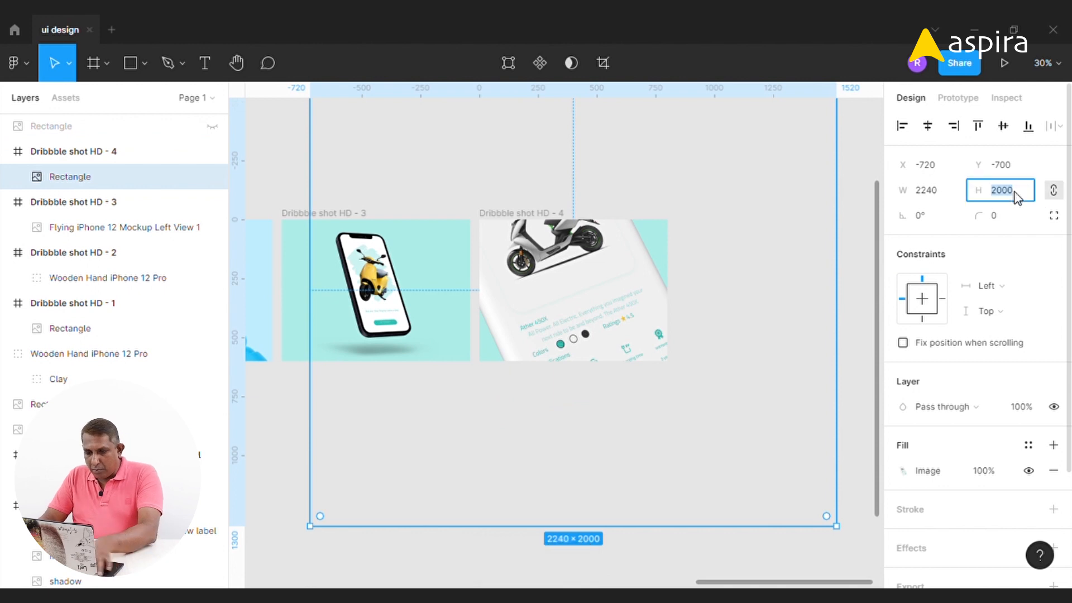
pyautogui.write('200060')
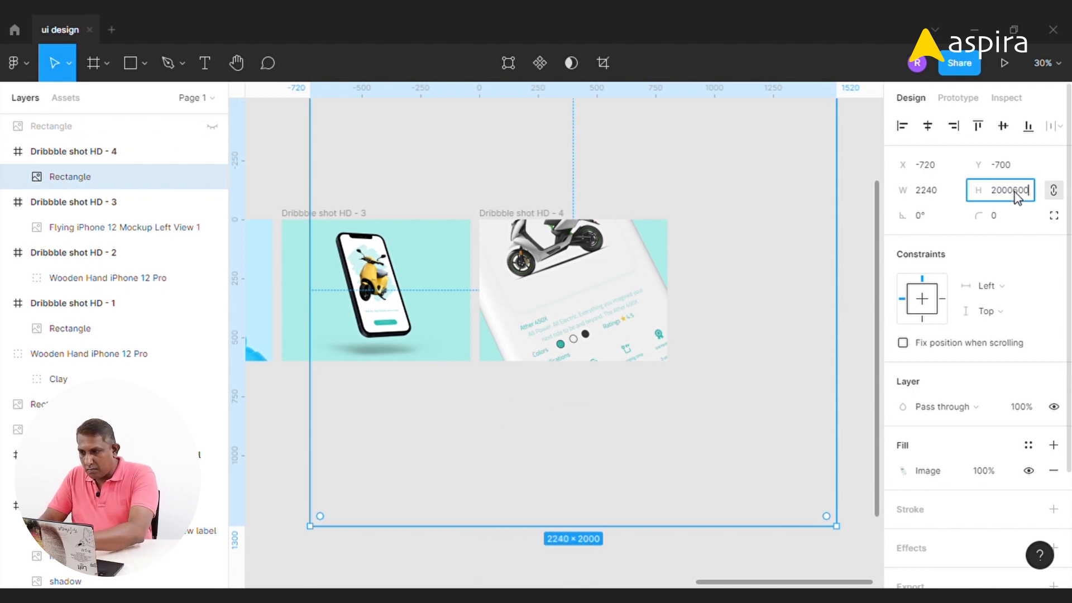
pyautogui.write('0')
pyautogui.press('Return')
pyautogui.write('60')
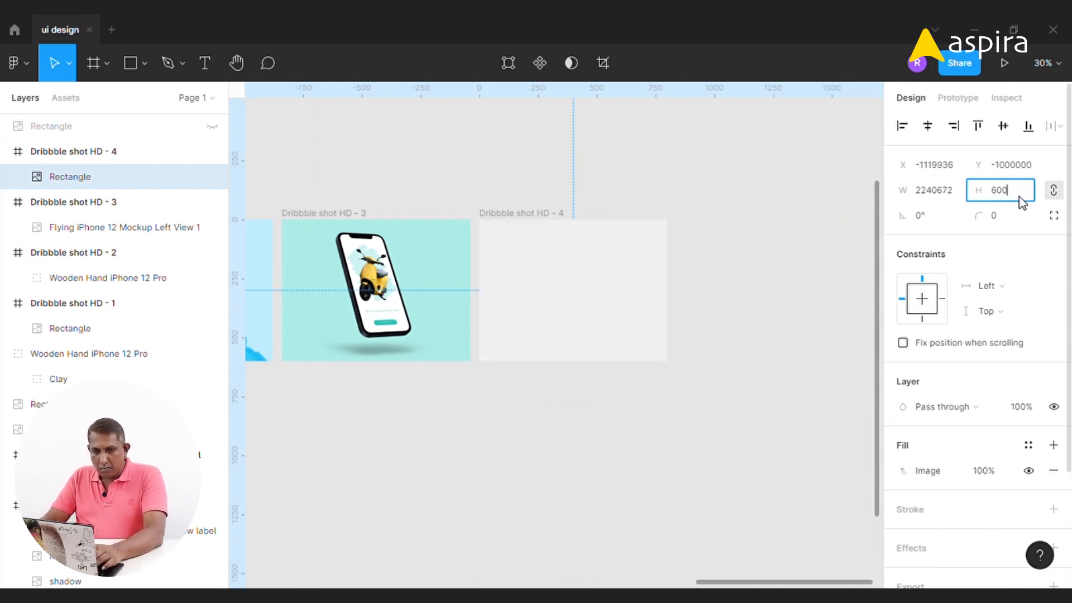
pyautogui.write('0')
pyautogui.press('Return')
pyautogui.click(1002, 128)
pyautogui.press('z')
pyautogui.moveTo(418, 188); pyautogui.dragTo(757, 429)
pyautogui.click(1020, 191)
pyautogui.write('700')
pyautogui.press('Return')
# Center the clay mockup horizontally and vertically in the fourth Dribbble frame
pyautogui.click(927, 127)
pyautogui.click(1003, 127)
pyautogui.click(803, 223)
pyautogui.moveTo(565, 319); pyautogui.dragTo(555, 316)
pyautogui.click(497, 148)
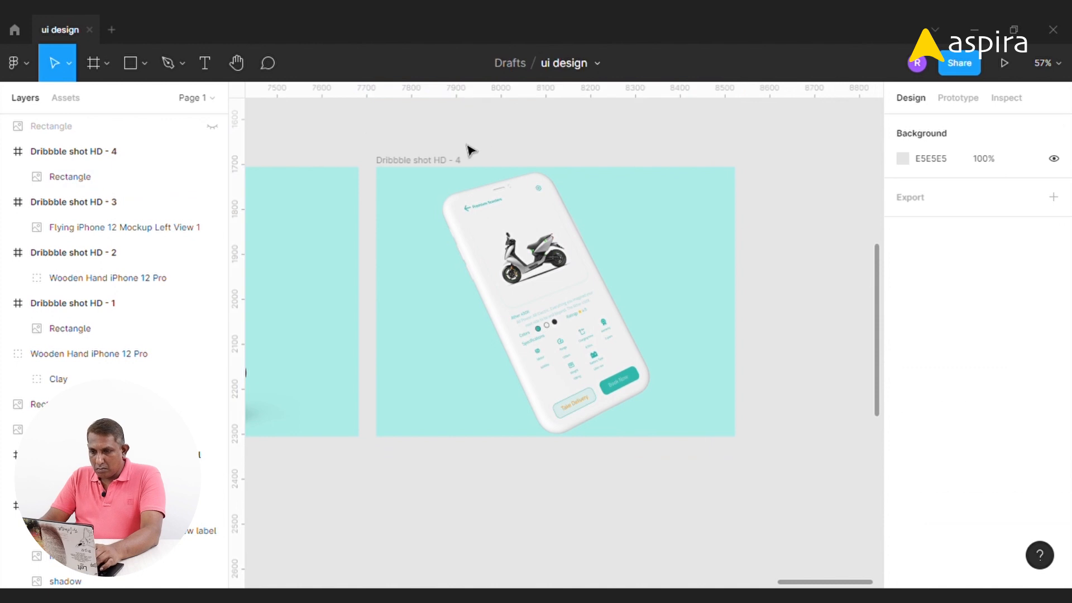
# Change the fourth Dribbble frame's fill to a bright aqua color
pyautogui.click(440, 161)
pyautogui.click(903, 472)
pyautogui.click(717, 412)
pyautogui.click(629, 382)
pyautogui.click(869, 177)
pyautogui.click(903, 472)
pyautogui.click(882, 304)
pyautogui.click(753, 127)
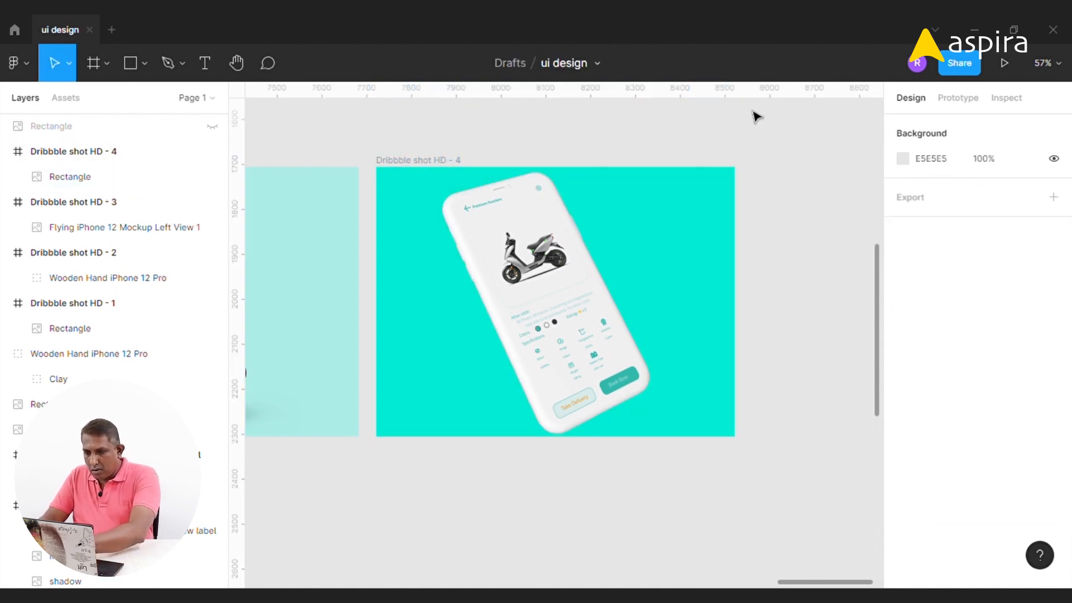
# Change the first Dribbble frame's teal fill to a brighter turquoise
pyautogui.press('-')
pyautogui.press('-')
pyautogui.moveTo(355, 218); pyautogui.dragTo(474, 196)
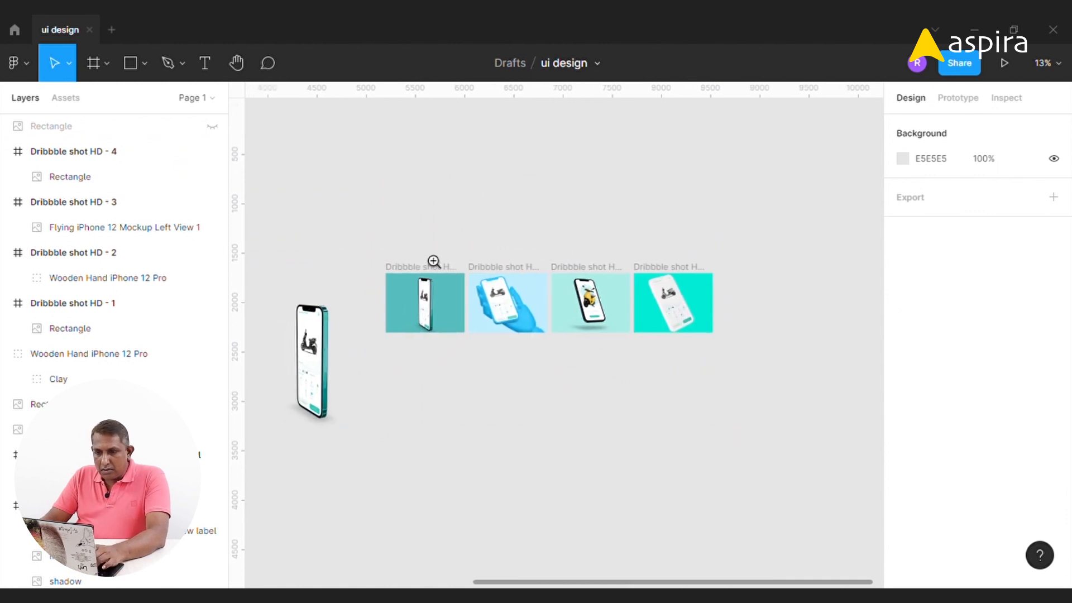
pyautogui.moveTo(472, 354); pyautogui.dragTo(473, 355)
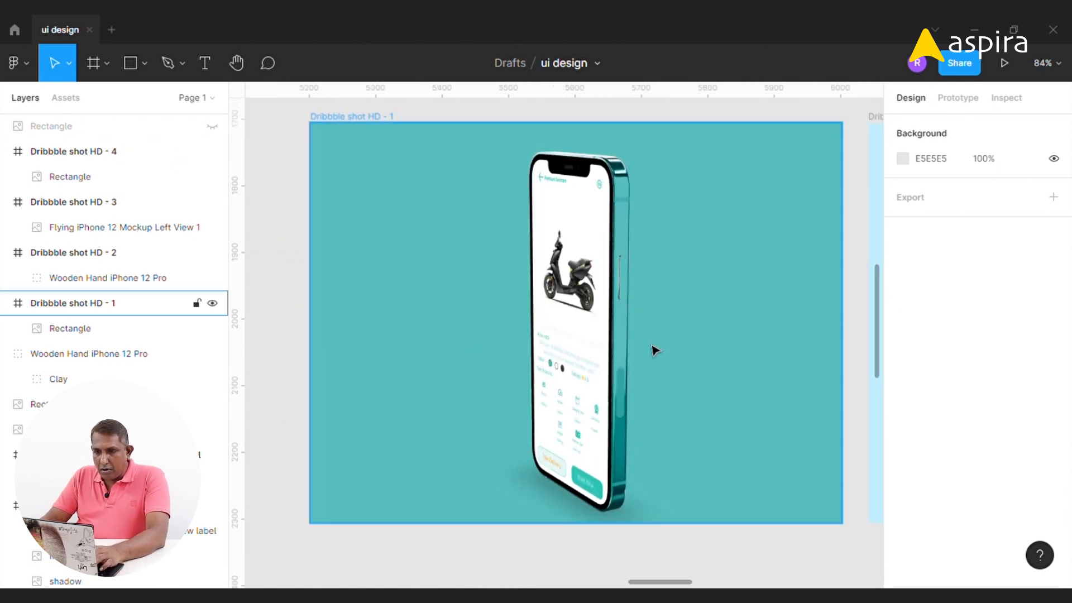
pyautogui.click(357, 125)
pyautogui.click(903, 472)
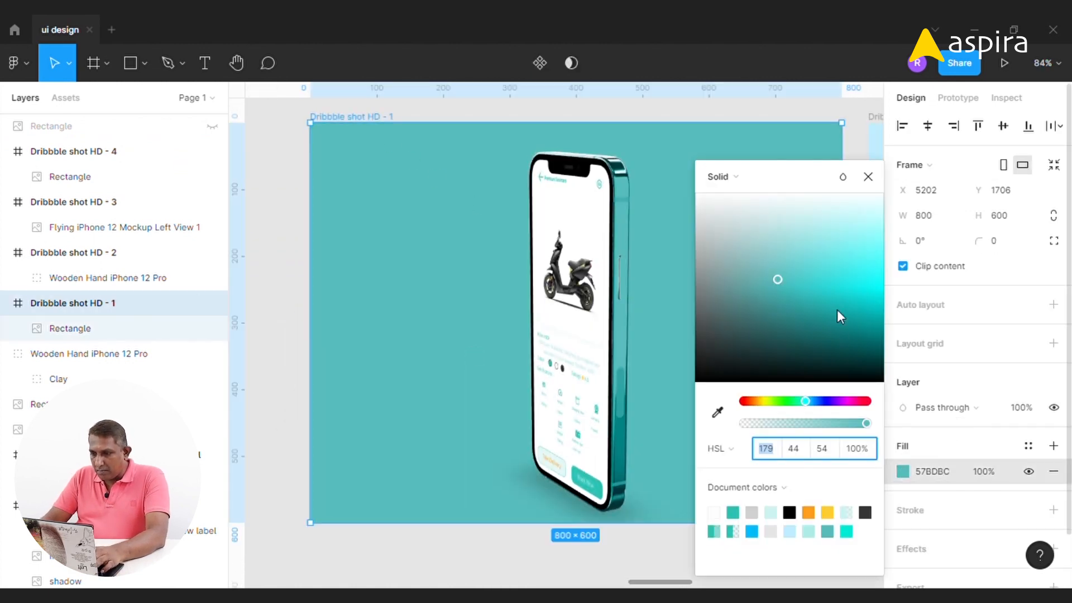
pyautogui.click(276, 151)
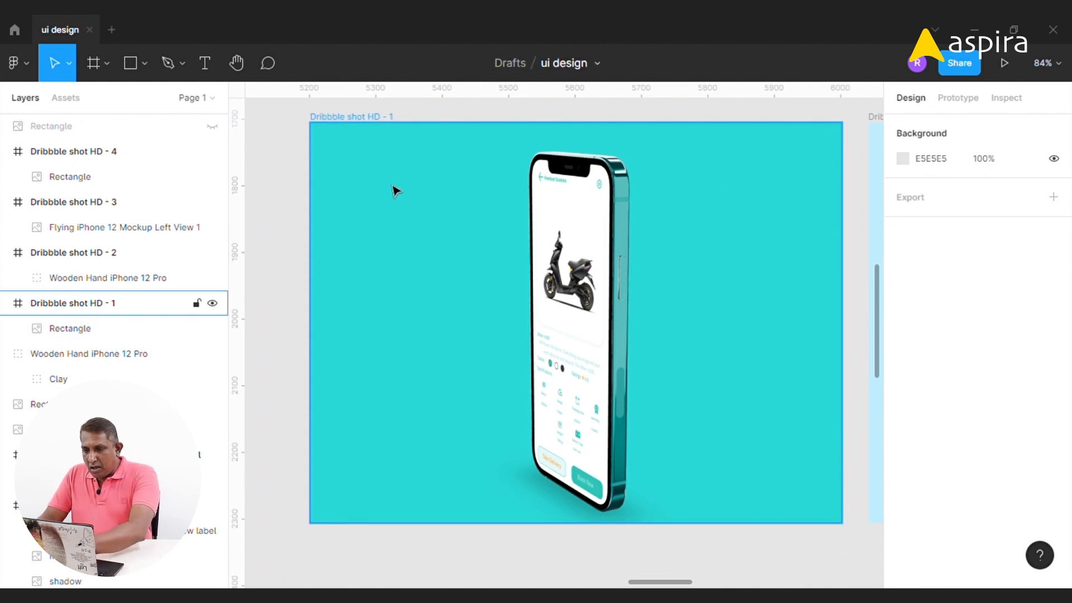
pyautogui.press('-')
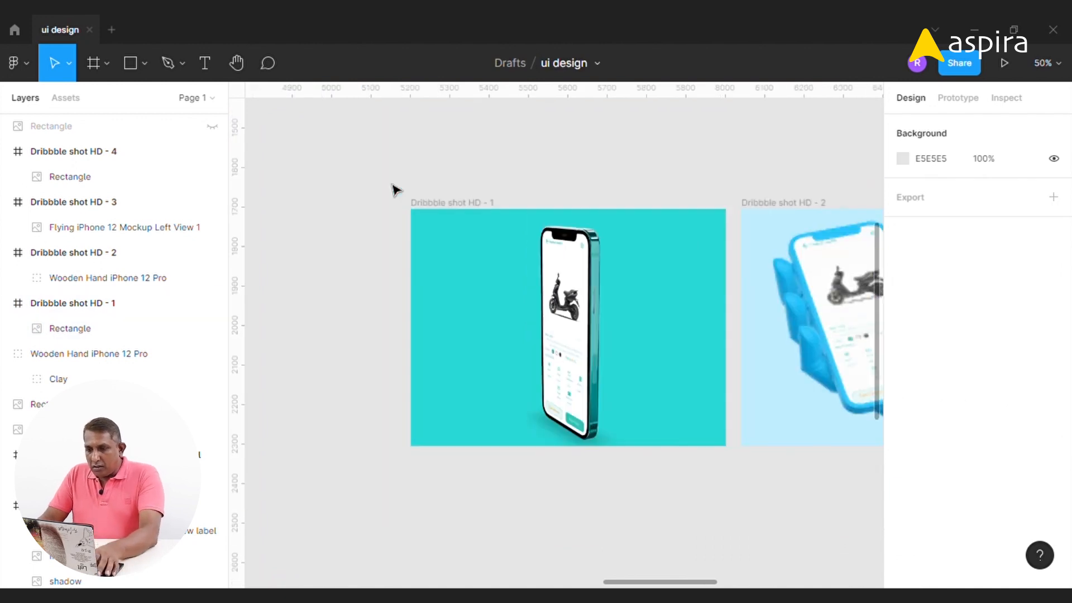
# Pan across the four Dribbble frames to compare them
pyautogui.moveTo(797, 299); pyautogui.dragTo(489, 278)
pyautogui.moveTo(819, 324); pyautogui.dragTo(665, 318)
pyautogui.moveTo(821, 330); pyautogui.dragTo(666, 325)
pyautogui.moveTo(831, 326); pyautogui.dragTo(677, 326)
pyautogui.moveTo(753, 325); pyautogui.dragTo(679, 324)
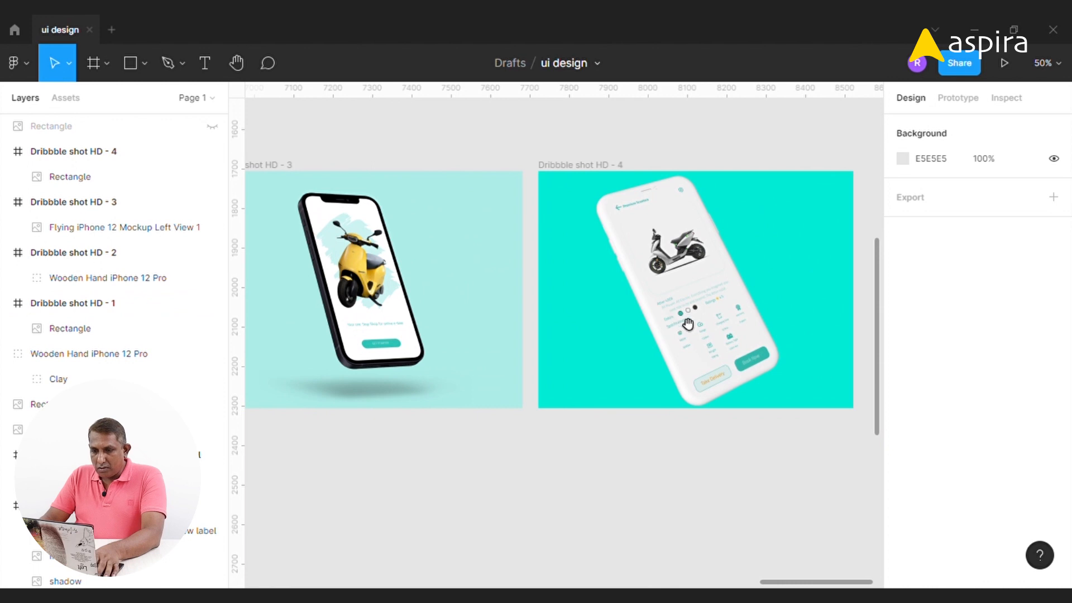
pyautogui.moveTo(461, 298); pyautogui.dragTo(695, 292)
pyautogui.moveTo(388, 283); pyautogui.dragTo(675, 285)
pyautogui.moveTo(413, 257); pyautogui.dragTo(665, 257)
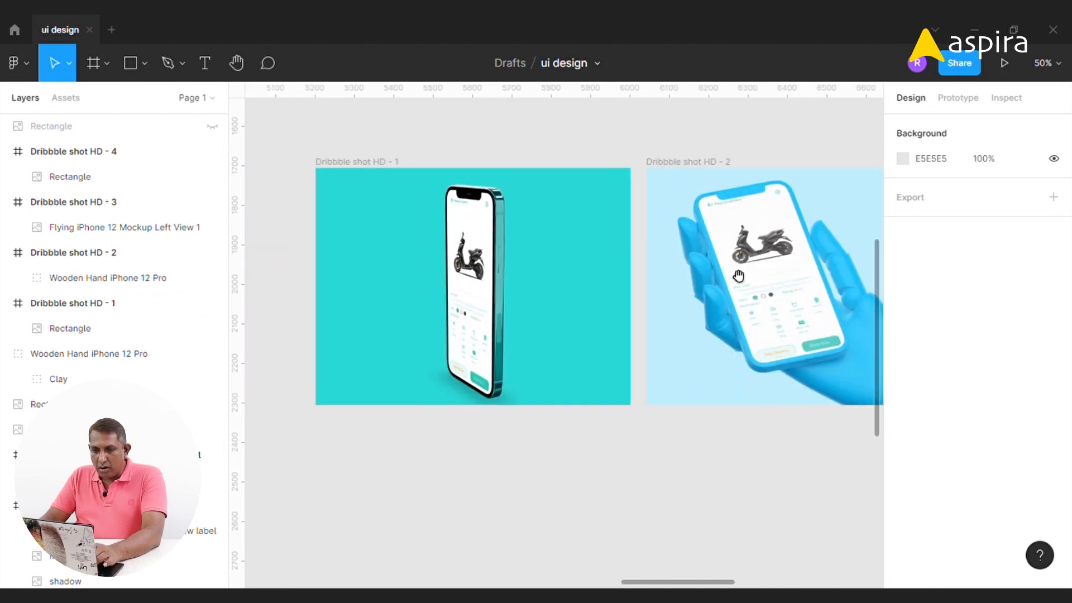
# Hide the interface and review each Dribbble frame full screen
pyautogui.moveTo(322, 176); pyautogui.dragTo(637, 421)
pyautogui.hotkey('ctrl', '\\')
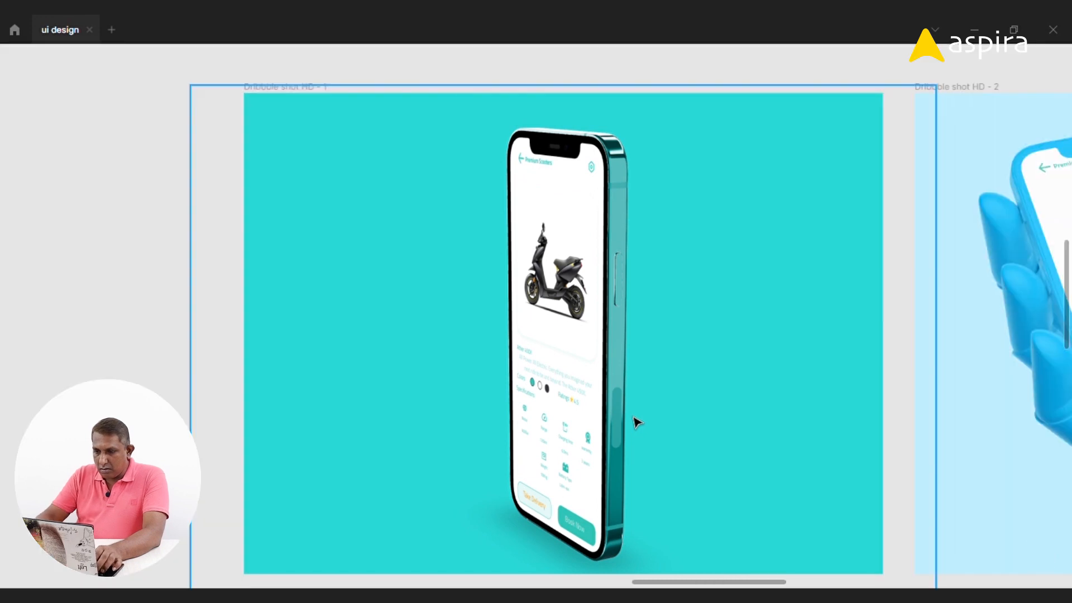
pyautogui.moveTo(671, 365); pyautogui.dragTo(610, 349)
pyautogui.moveTo(967, 364); pyautogui.dragTo(387, 279)
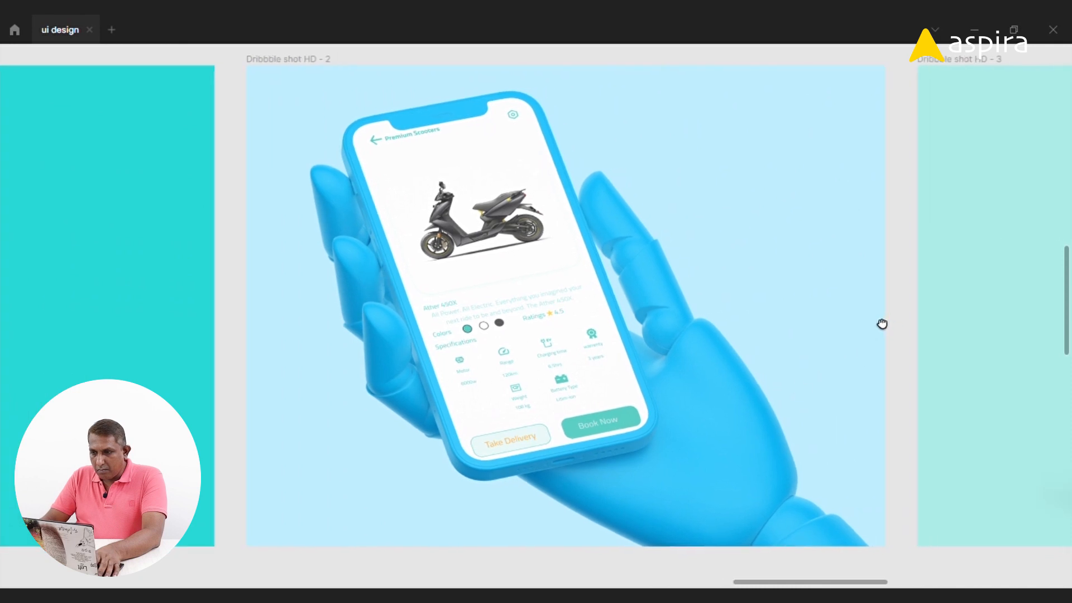
pyautogui.moveTo(881, 322); pyautogui.dragTo(880, 329)
pyautogui.moveTo(984, 294); pyautogui.dragTo(339, 286)
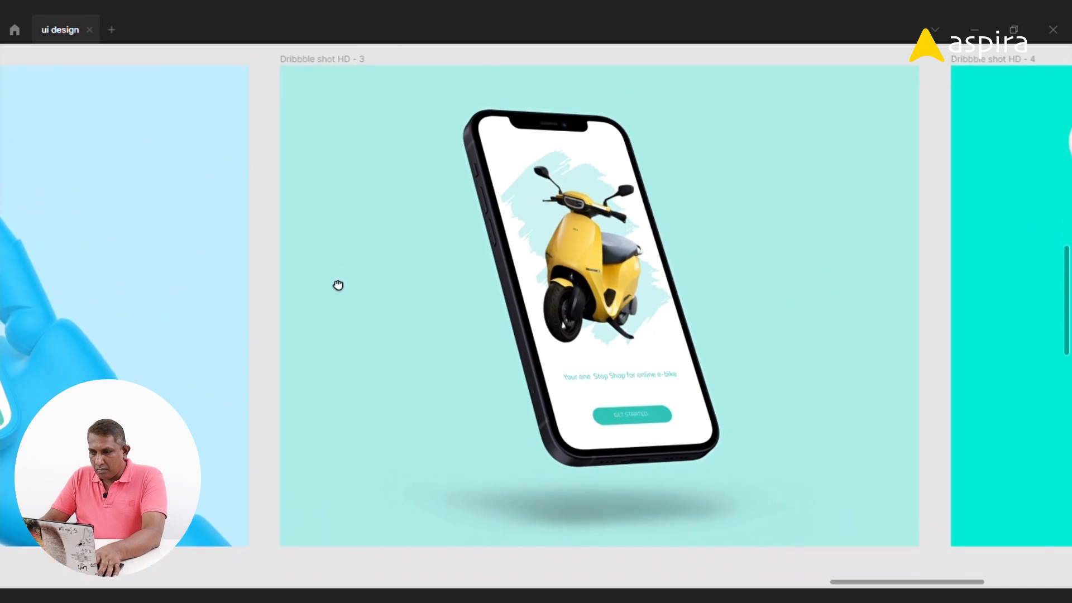
pyautogui.moveTo(952, 260); pyautogui.dragTo(400, 259)
pyautogui.moveTo(757, 279)
pyautogui.mouseDown()
pyautogui.moveTo(687, 277)
pyautogui.moveTo(698, 283)
pyautogui.mouseUp()
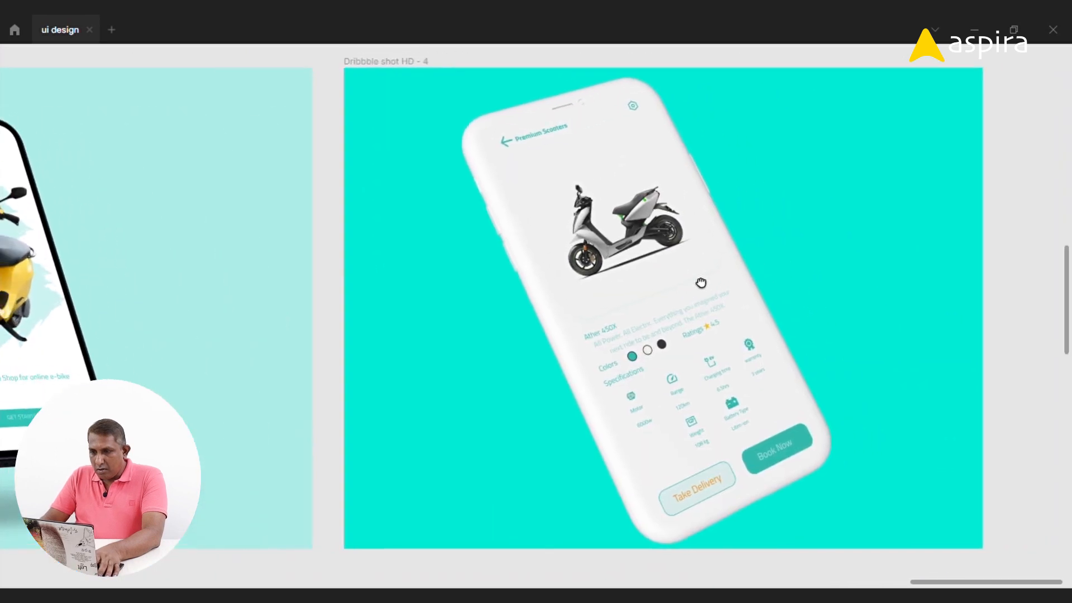